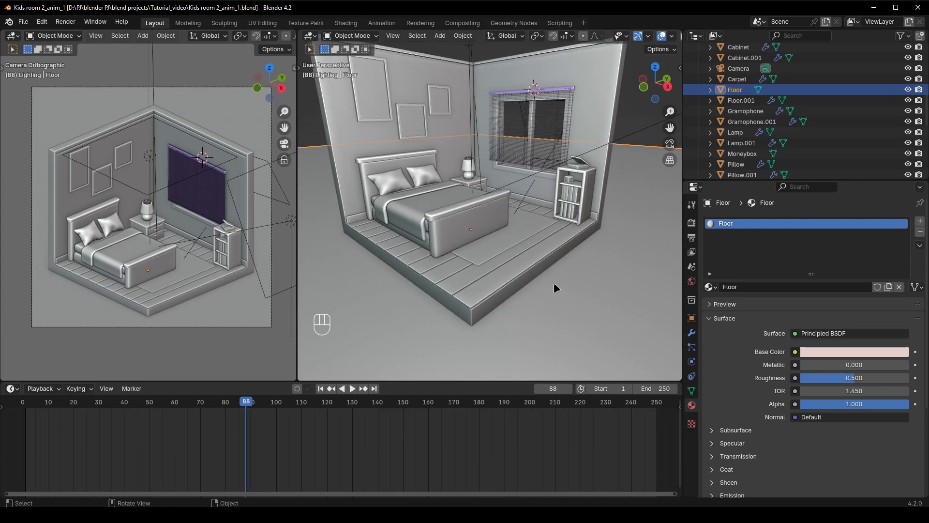
scroll(552, 284, "up", 2)
Move the wooden floor and the carpet together into a new collection named floor
middle_click_drag(516, 324, 503, 302, "shift")
left_click(470, 308)
left_click(481, 252, "shift")
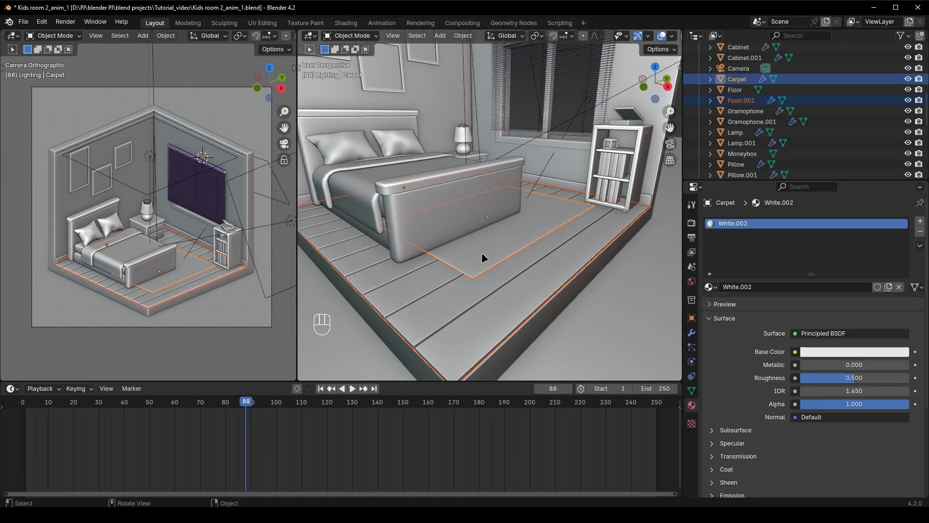
key("m")
left_click(488, 258)
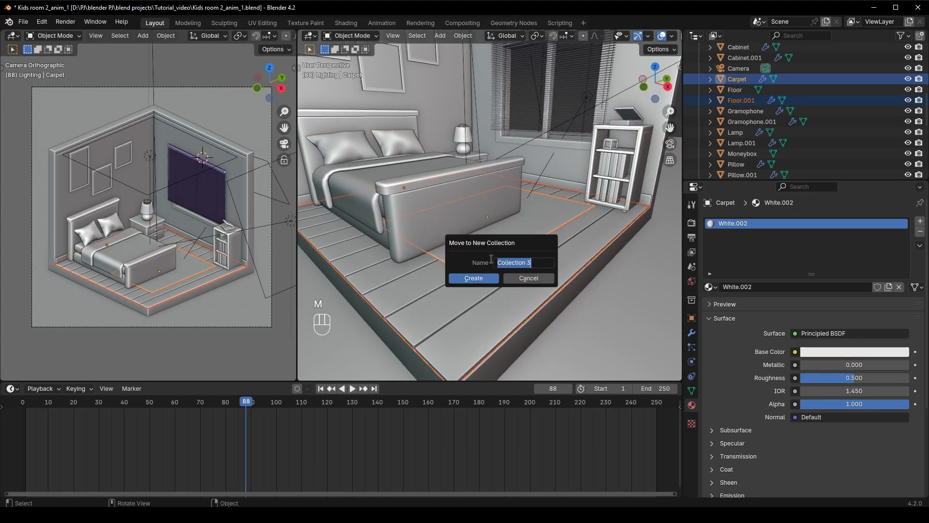
left_click(479, 279)
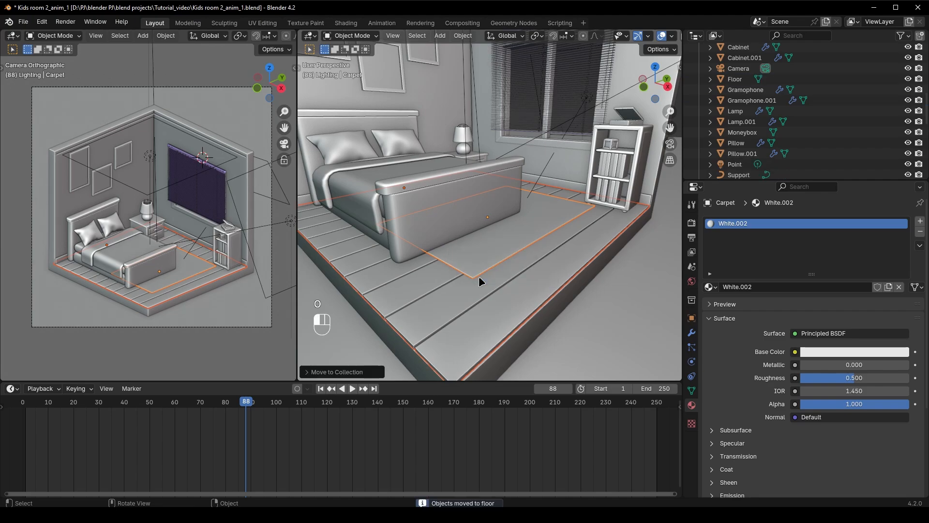
Move the bed, blanket and both pillows into a new collection named bed
left_click(440, 230)
middle_click_drag(431, 232, 419, 224)
left_click(380, 187, "shift")
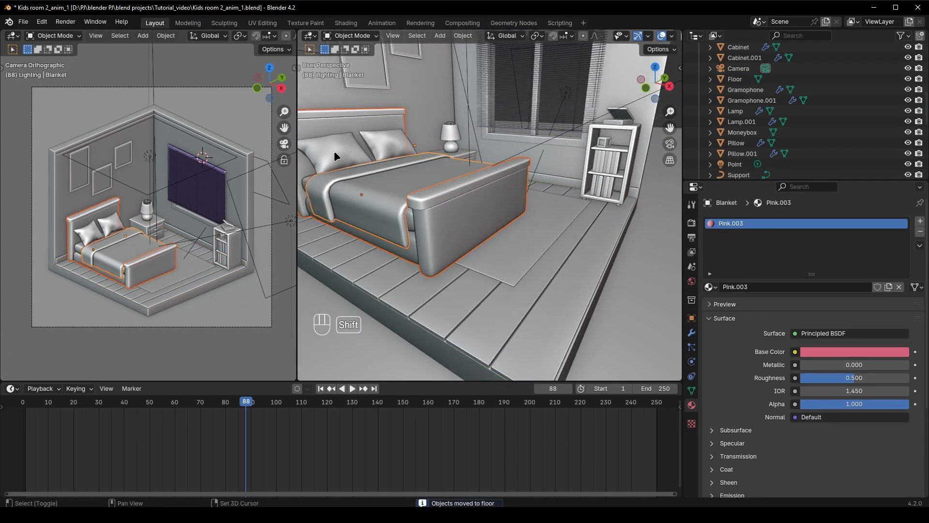
left_click(335, 153, "shift")
left_click(383, 145, "shift")
middle_click_drag(382, 145, 467, 204)
key("m")
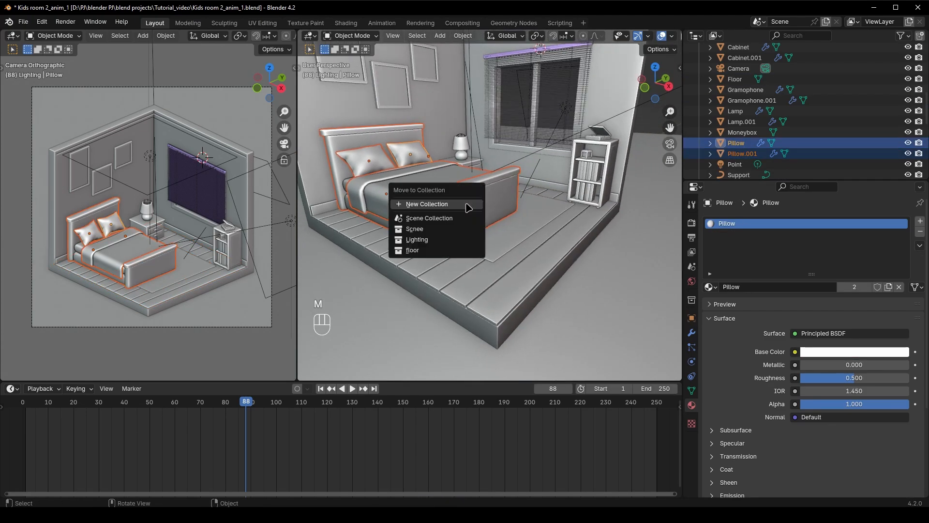
left_click(467, 203)
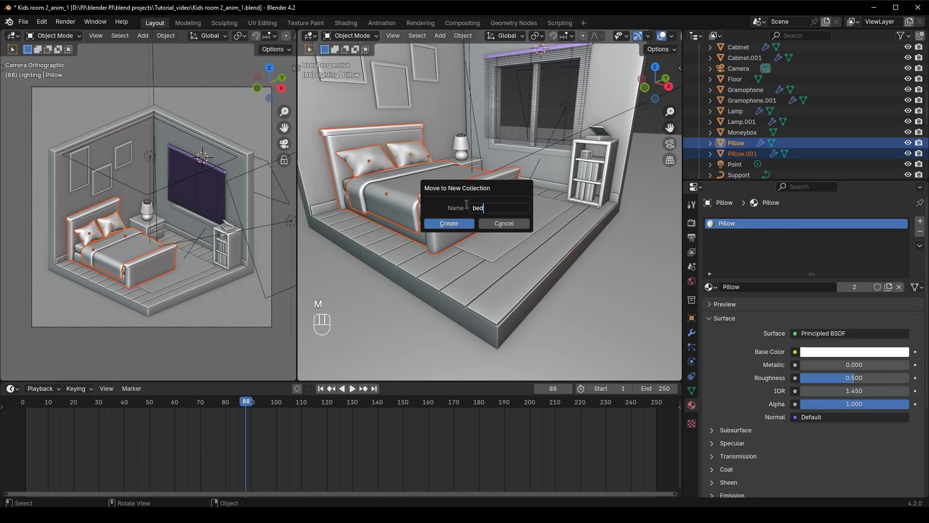
left_click(449, 223)
Join the bedside lamp's base and shade into a single object
scroll(476, 164, "up", 8)
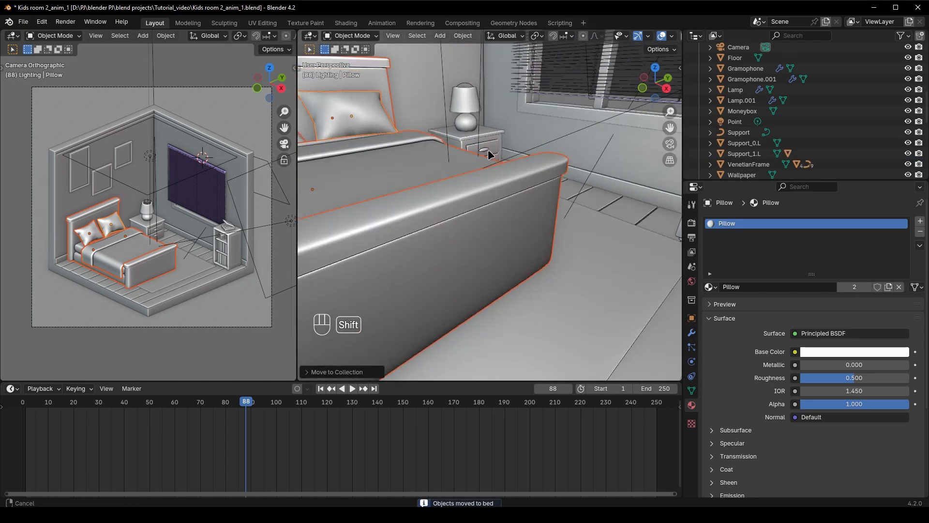
middle_click_drag(471, 233, 527, 225)
left_click(499, 217)
scroll(499, 217, "up", 4)
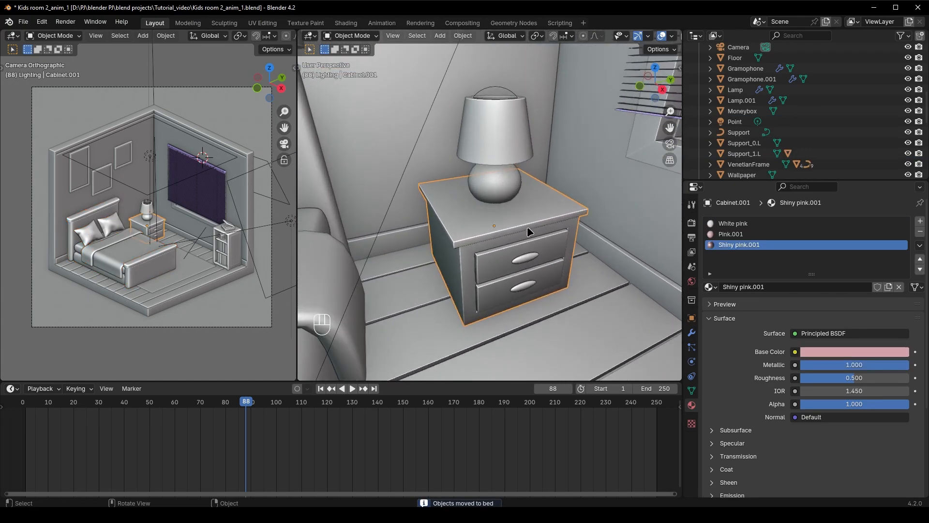
left_click(506, 186)
left_click(509, 145, "shift")
key("ctrl+j")
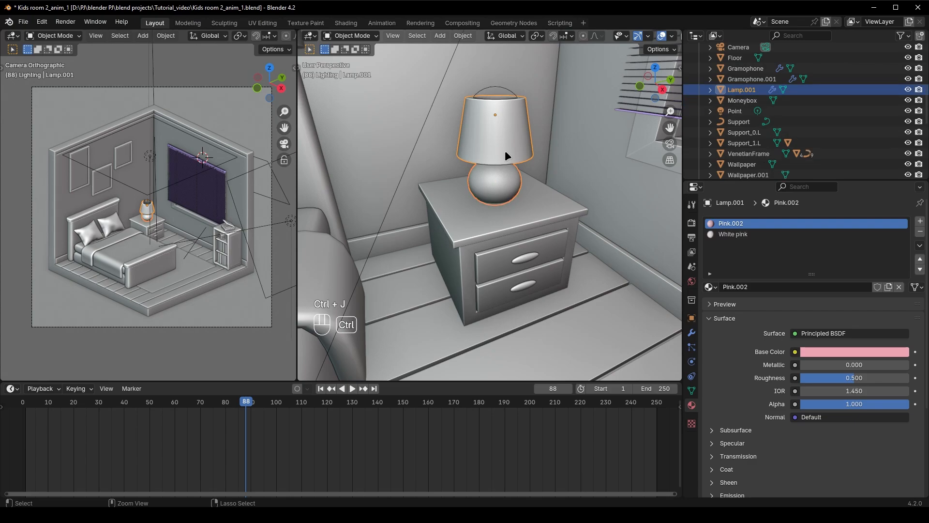
Move the bedside cabinet, the lamp and its point light into a new collection named bed_table
left_click(495, 222)
left_click(492, 178, "shift")
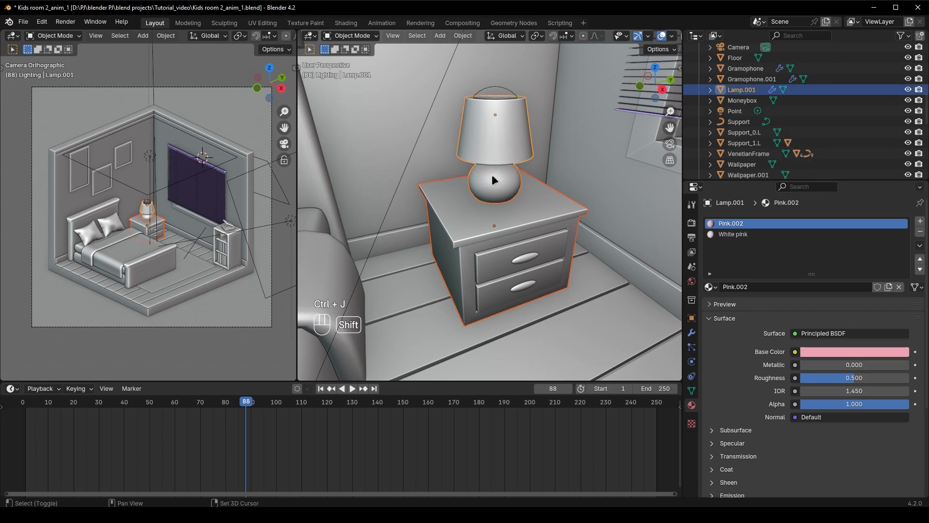
left_click(509, 88, "shift")
middle_click_drag(503, 181, 505, 194)
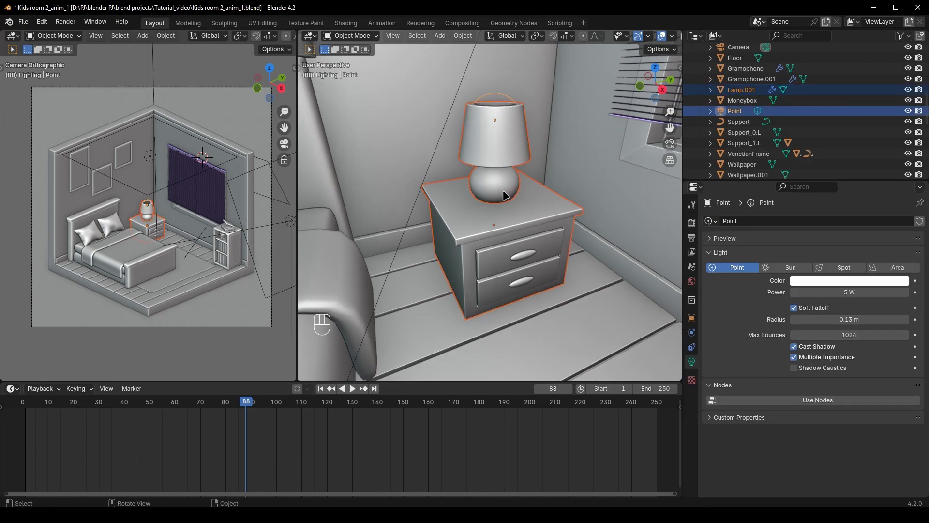
key("m")
left_click(503, 194)
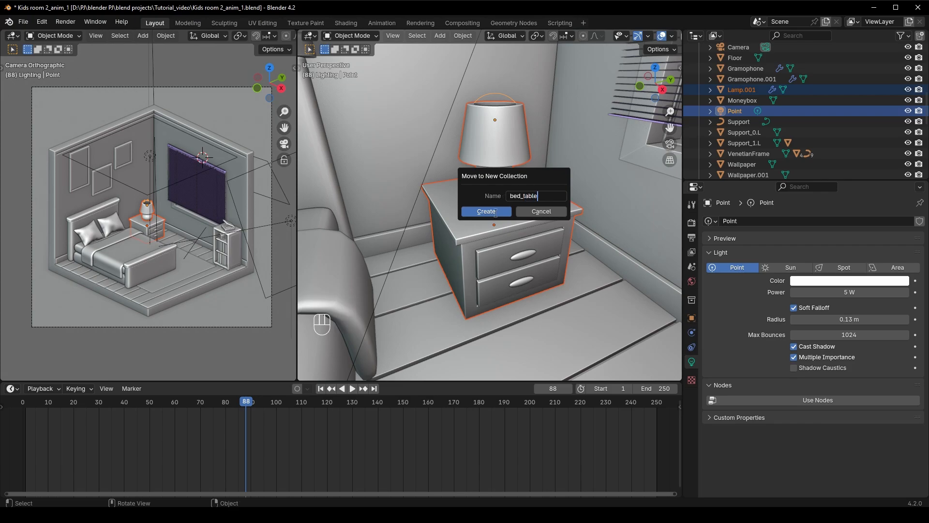
left_click(494, 211)
Select the bookshelf cabinet together with the books on its middle shelf
scroll(472, 249, "down", 8)
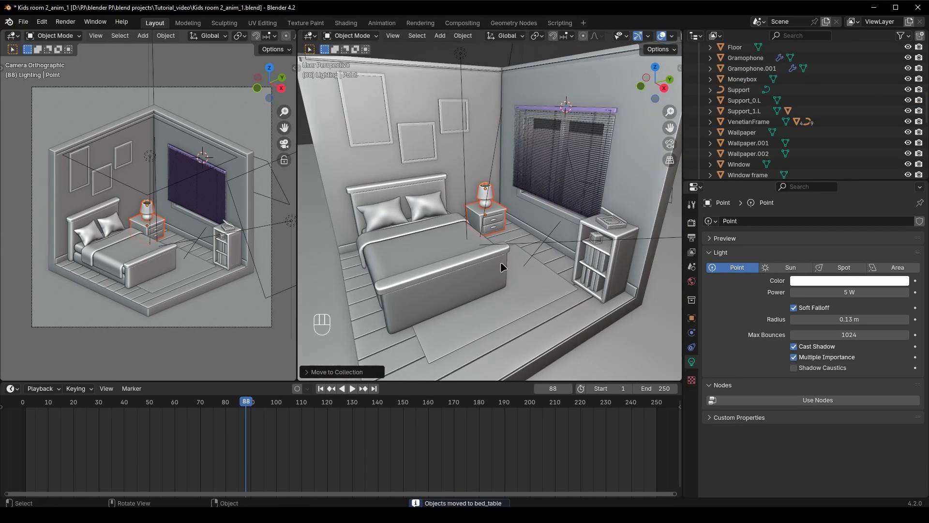
scroll(500, 266, "up", 2)
left_click(532, 305)
middle_click_drag(579, 315, 556, 303)
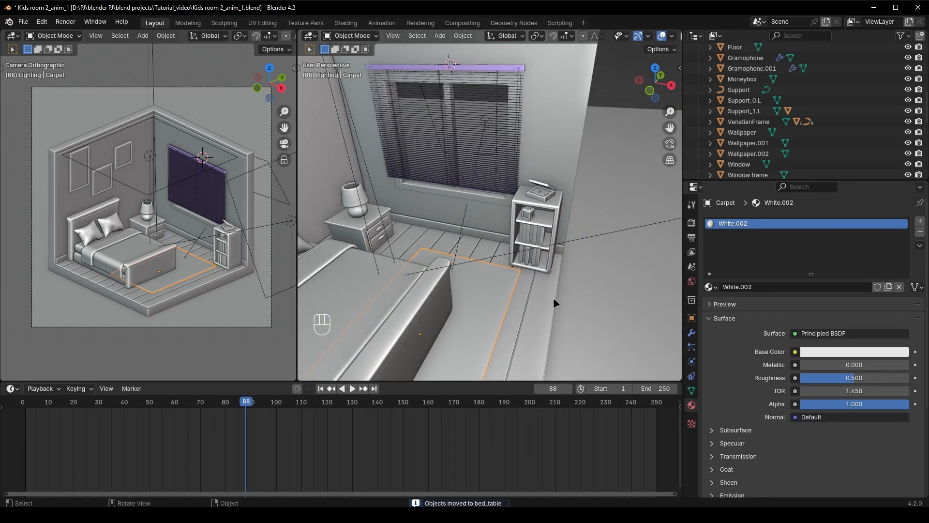
scroll(553, 219, "up", 5)
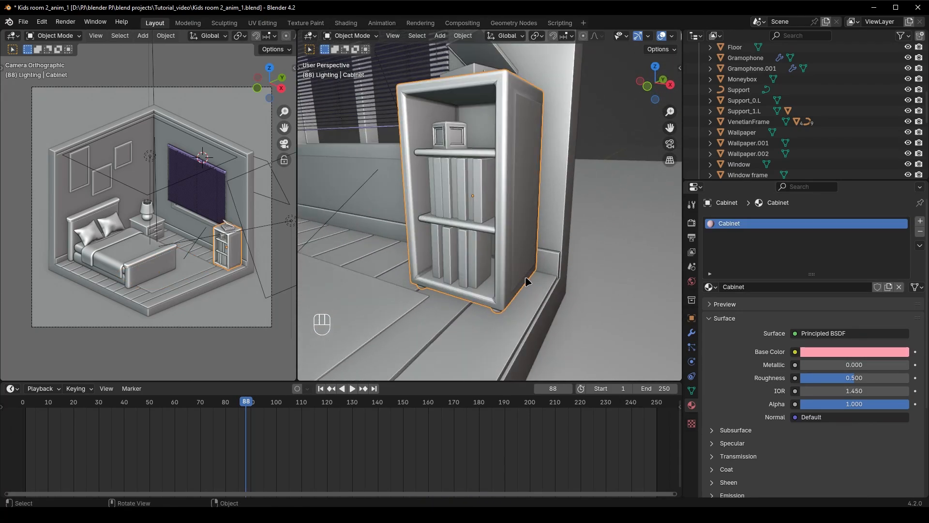
left_click(505, 225, "shift")
left_click(496, 221, "shift")
left_click(488, 220, "shift")
left_click(478, 221, "shift")
left_click(469, 221, "shift")
left_click(459, 221, "shift")
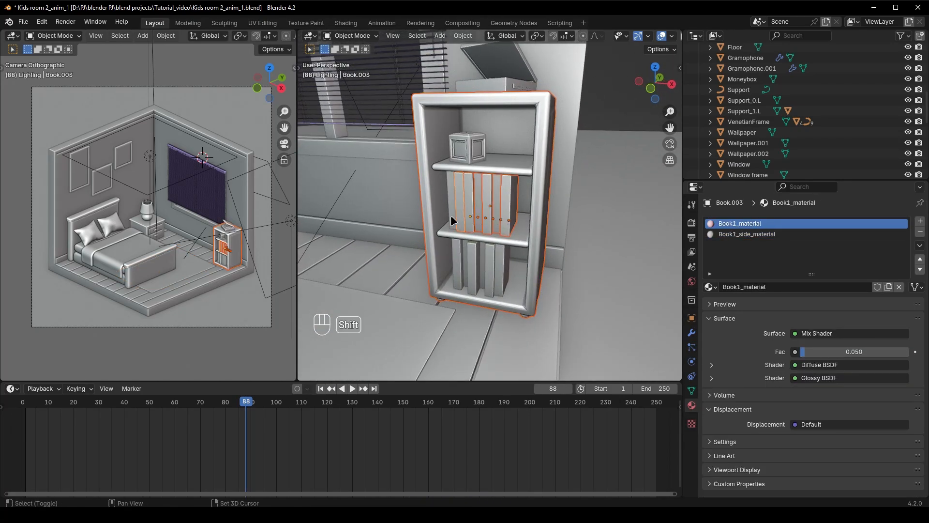
Add all the books on the bookshelf's lowest shelf to the selection
middle_click_drag(488, 271, 513, 196)
left_click(495, 253, "shift")
left_click(525, 263, "shift")
left_click(532, 264, "shift")
left_click(518, 261, "shift")
left_click(515, 261, "shift")
scroll(525, 264, "up", 5)
left_click(501, 266, "shift")
scroll(502, 266, "down", 4)
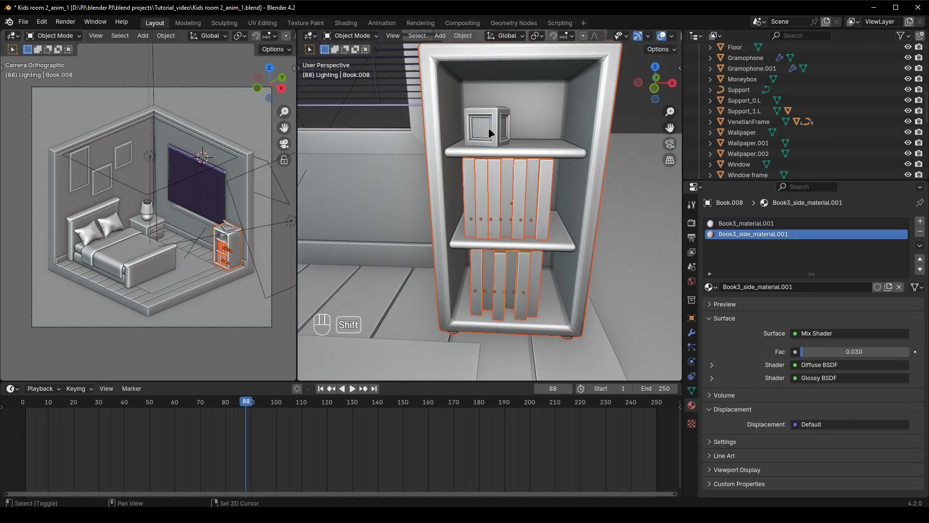
Add the small box and both gramophone parts to the selection, and move everything selected into a new collection named bookshell
left_click(488, 126, "shift")
middle_click_drag(489, 127, 503, 158)
left_click(530, 95, "shift")
middle_click_drag(530, 95, 492, 175)
left_click(490, 172, "shift")
scroll(504, 196, "down", 3)
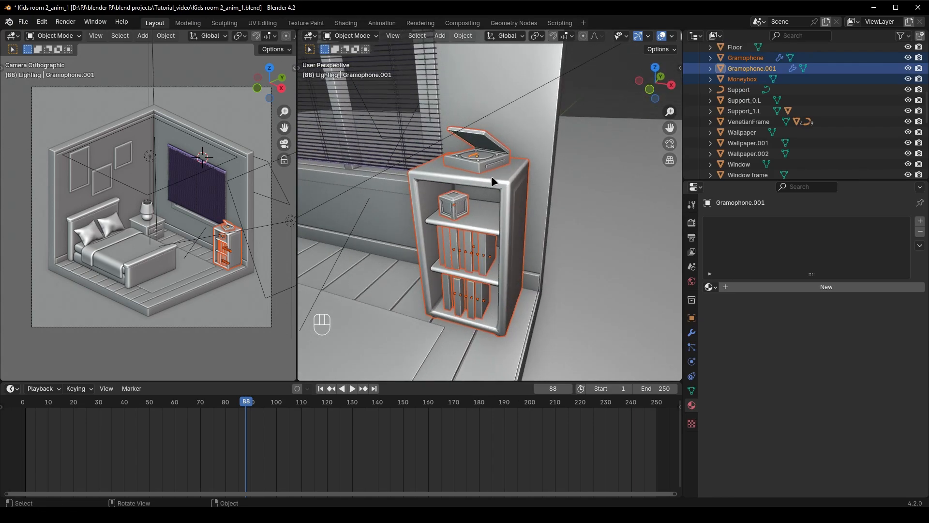
key("m")
left_click(492, 179)
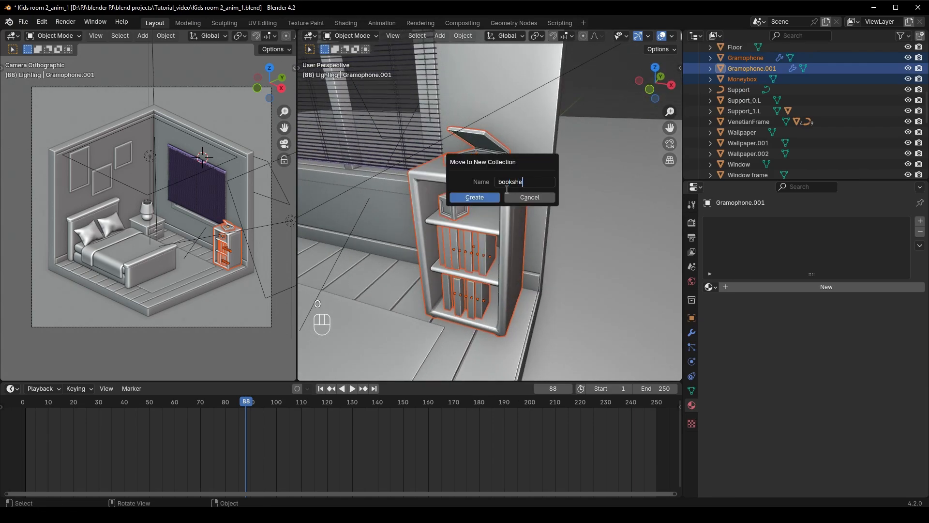
key("Return")
key("Return")
Join the two gramophone parts on top of the bookshelf into a single object
middle_click_drag(469, 196, 487, 181)
scroll(504, 159, "up", 6)
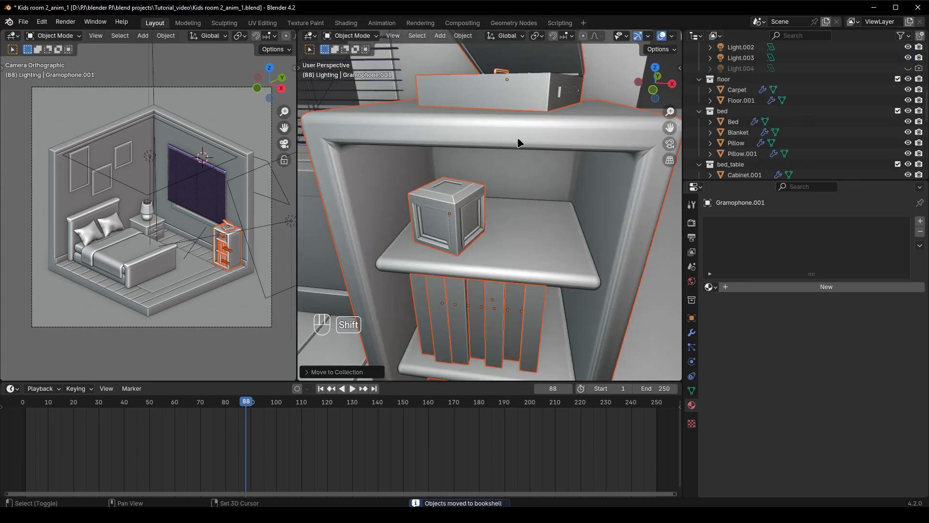
middle_click_drag(518, 138, 501, 228, "shift")
left_click(501, 227)
left_click(472, 194, "shift")
key("ctrl+j")
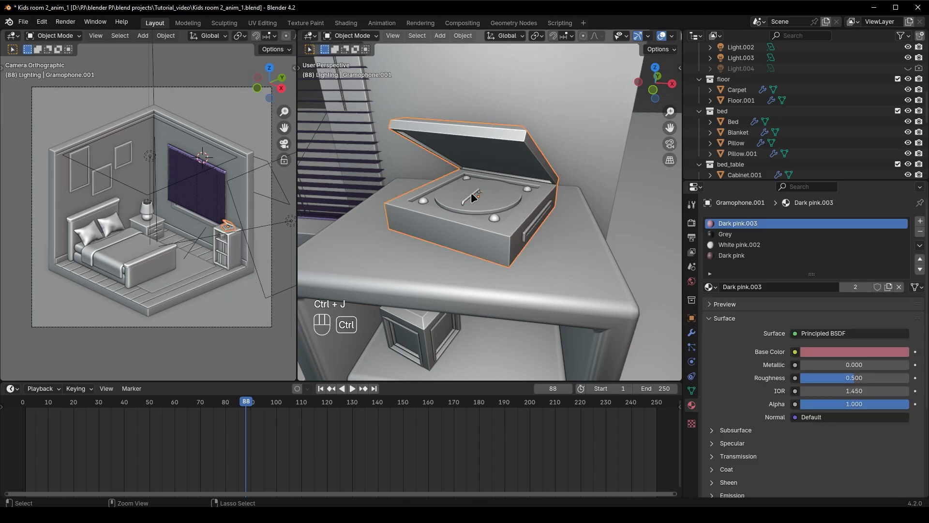
scroll(482, 228, "down", 8)
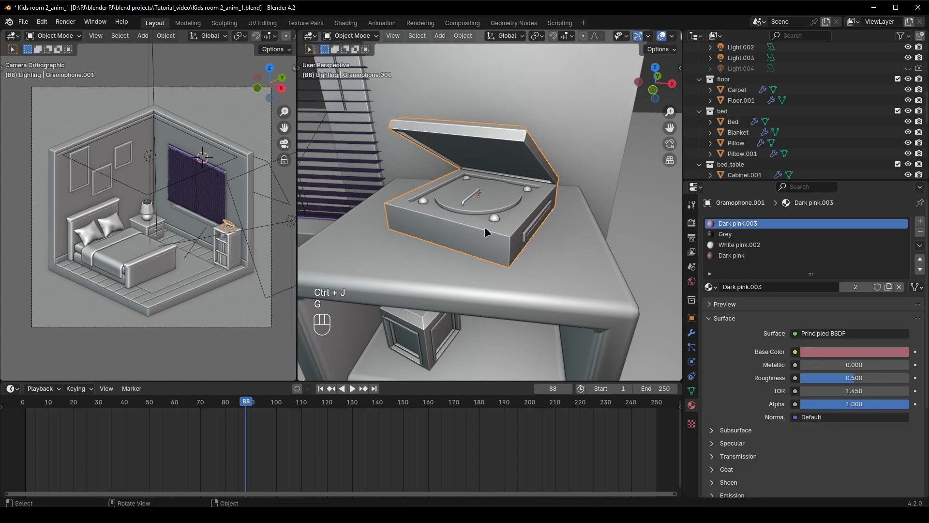
left_click(555, 270)
key("g")
Move the three framed pictures on the wall above the bed into a new collection named paintings
middle_click_drag(555, 271, 450, 210)
scroll(487, 219, "down", 4)
left_click(419, 180)
left_click(449, 162, "shift")
left_click(384, 159, "shift")
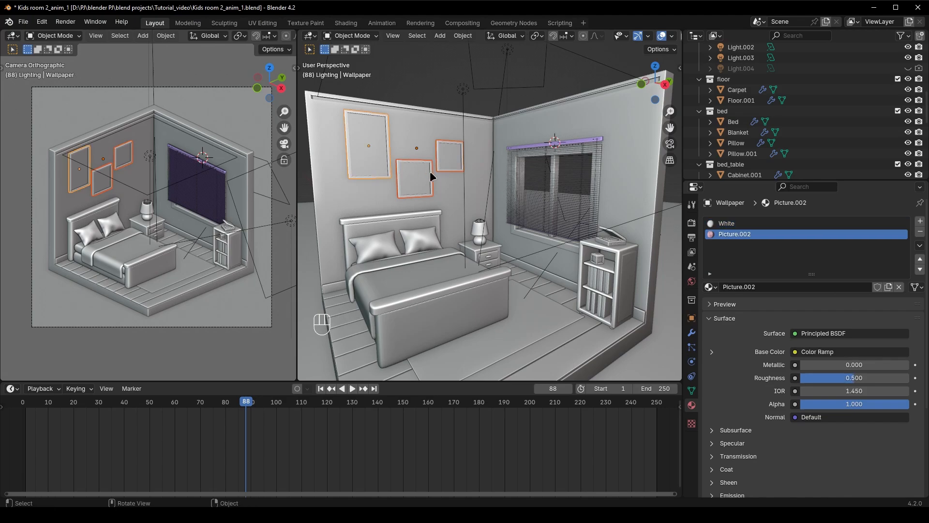
middle_click_drag(430, 170, 495, 187)
key("m")
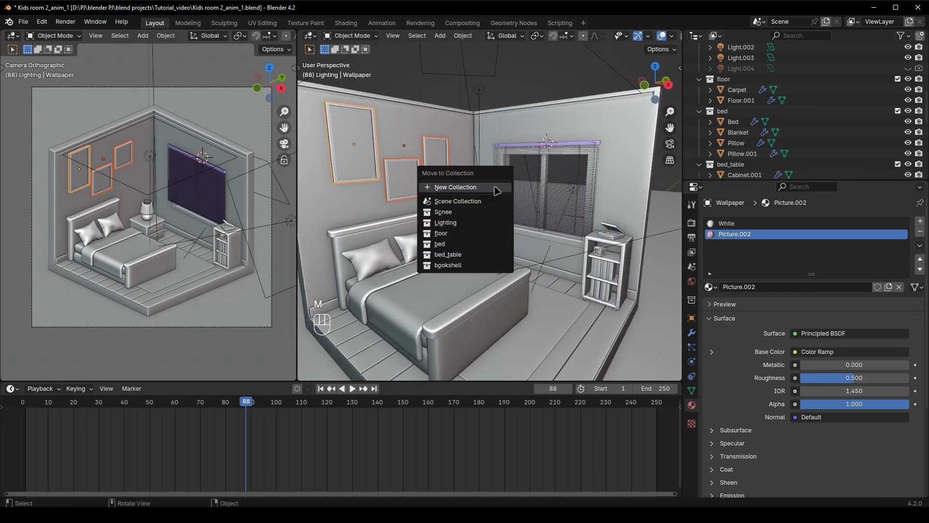
left_click(495, 187)
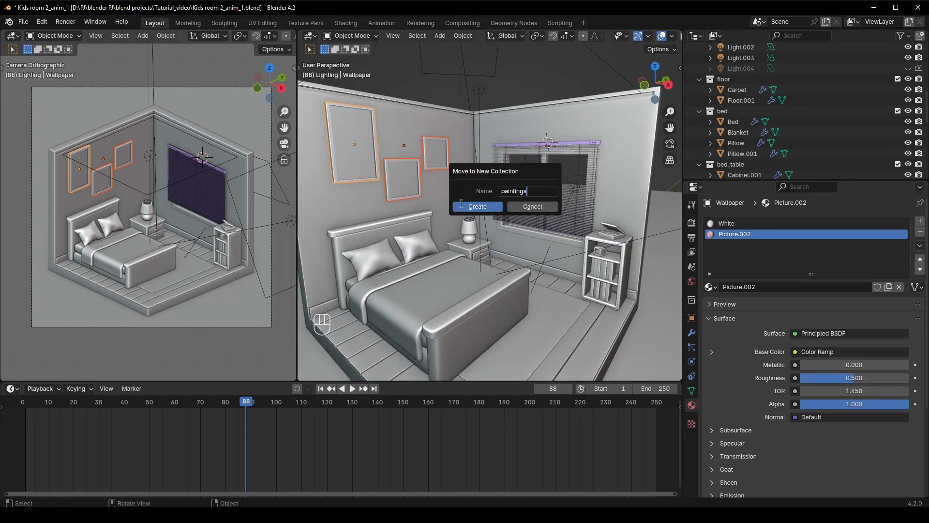
type("paintings")
left_click(461, 204)
Select the top frame of the window blind, locate it in the object hierarchy and expand its child objects
scroll(461, 234, "down", 3)
left_click(455, 197)
mouse_move(455, 196)
middle_mouse_down()
mouse_move(552, 225)
mouse_move(491, 214)
mouse_move(517, 180)
mouse_move(532, 200)
middle_mouse_up()
scroll(539, 228, "up", 4)
scroll(501, 204, "up", 1)
left_click(533, 134)
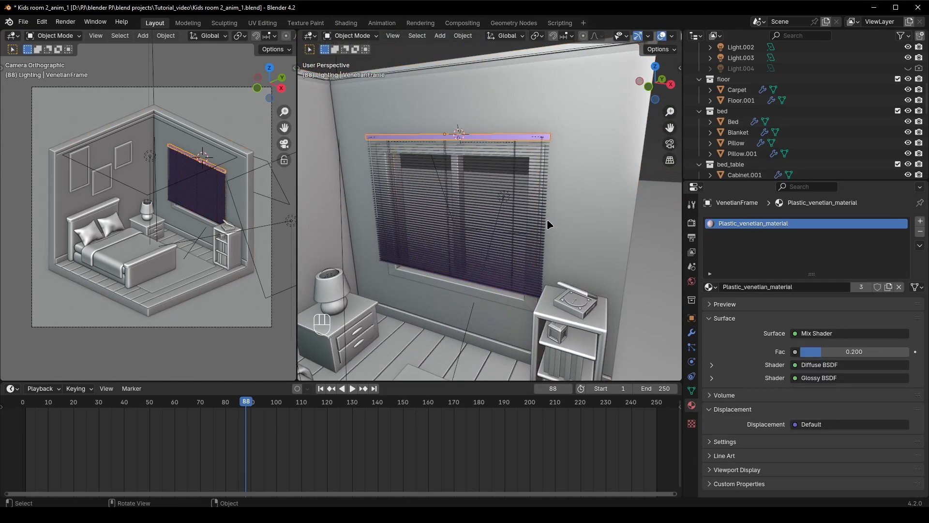
scroll(790, 148, "down", 10)
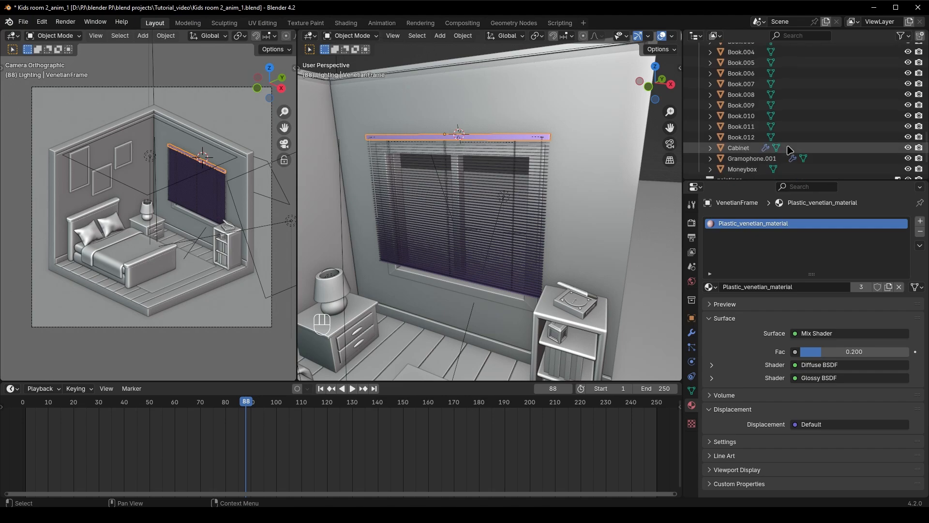
key("KP_Decimal")
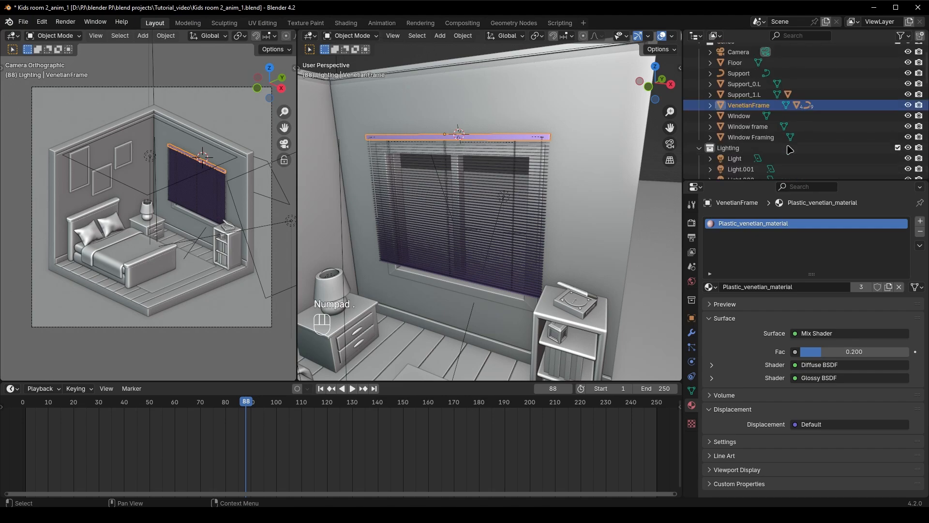
left_click(710, 105)
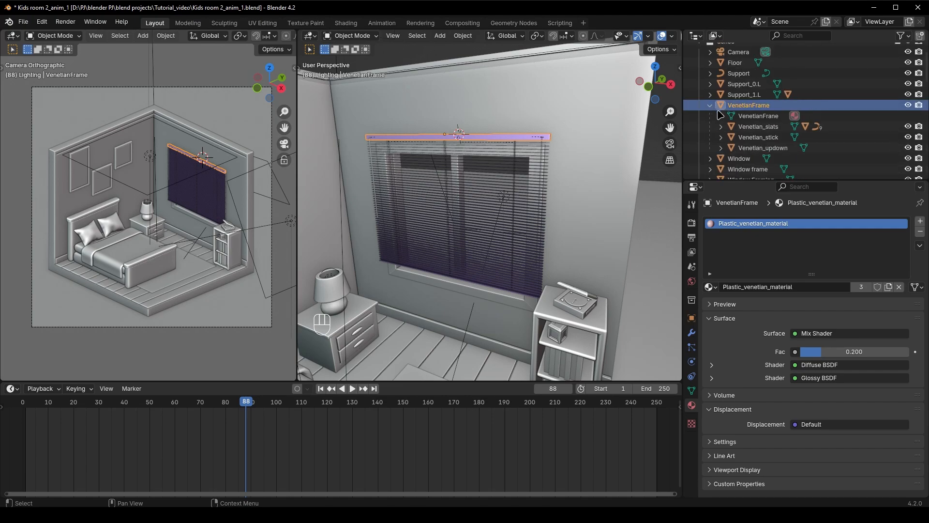
Select the blind's child objects one after another to examine which part each one is
left_click(755, 146)
left_click(756, 135)
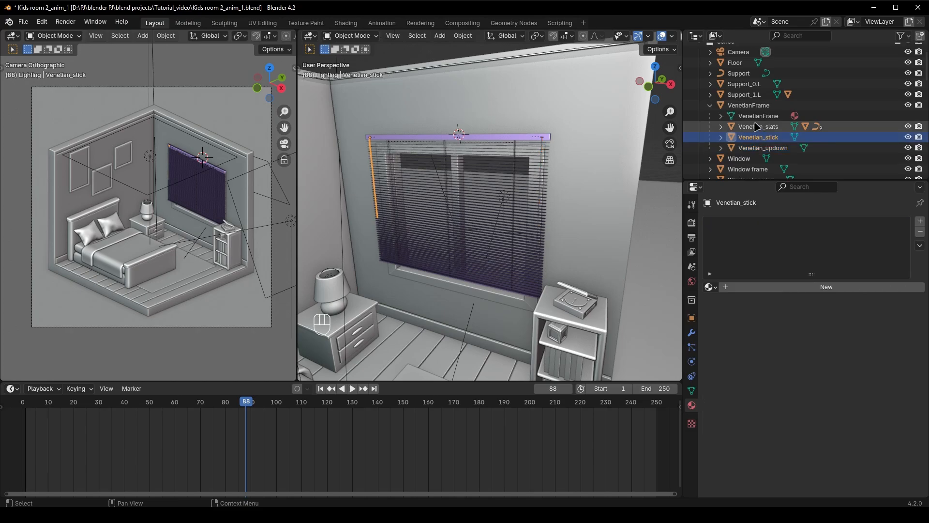
left_click(758, 127)
left_click(755, 120)
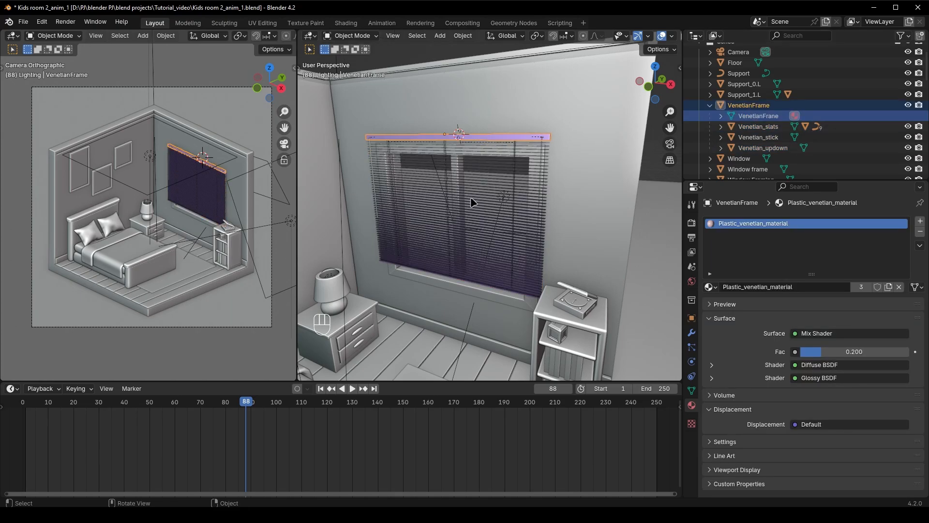
Select the blind's frame, slats, up-down cord and stick together with its front left and right strings
middle_click_drag(474, 203, 510, 148)
scroll(508, 154, "up", 3)
left_click(539, 170, "shift")
left_click(508, 146, "shift")
scroll(555, 248, "down", 5)
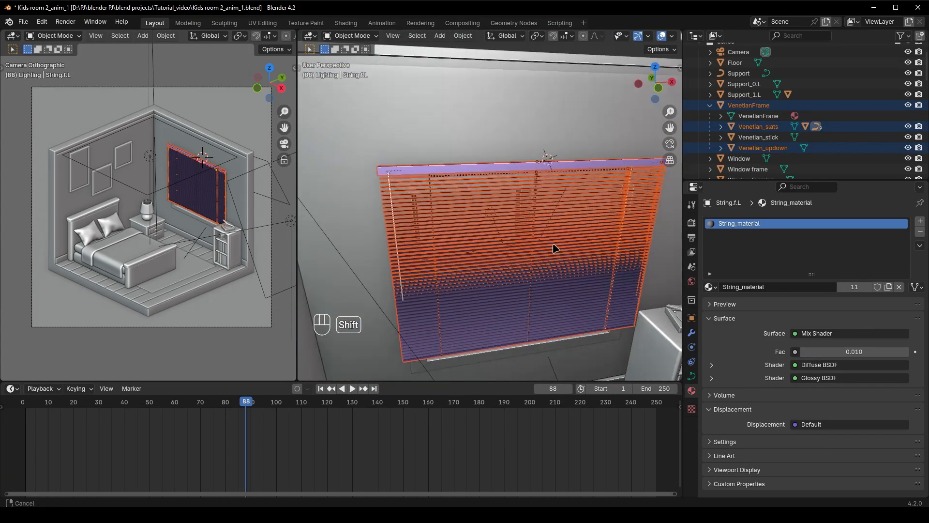
scroll(556, 248, "up", 5)
left_click(372, 200, "shift")
scroll(449, 212, "up", 3)
left_click(416, 233, "shift")
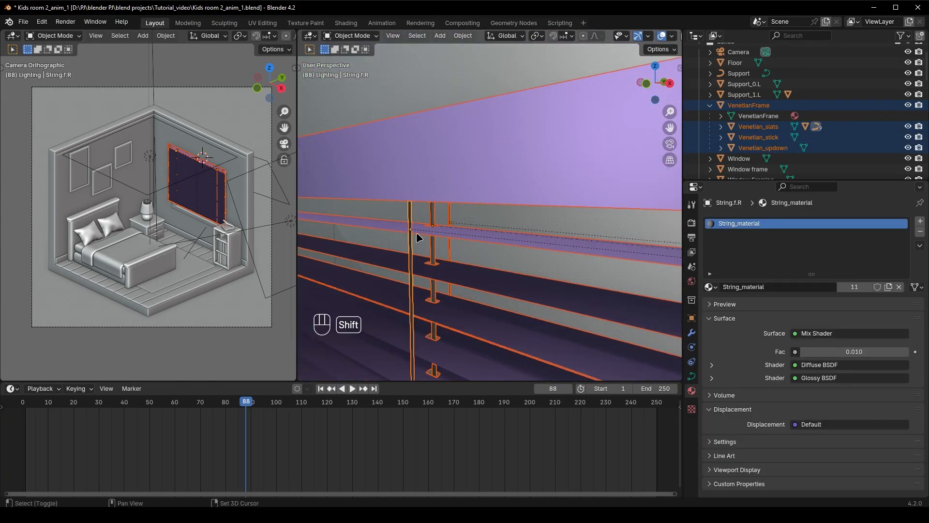
Add the back strings and the bottom rail Venetian_base to the selection and join the blind's parts into it
scroll(417, 234, "down", 3)
middle_click_drag(509, 242, 486, 251)
left_click(473, 225, "shift")
scroll(428, 283, "down", 5)
middle_click_drag(428, 283, 625, 277)
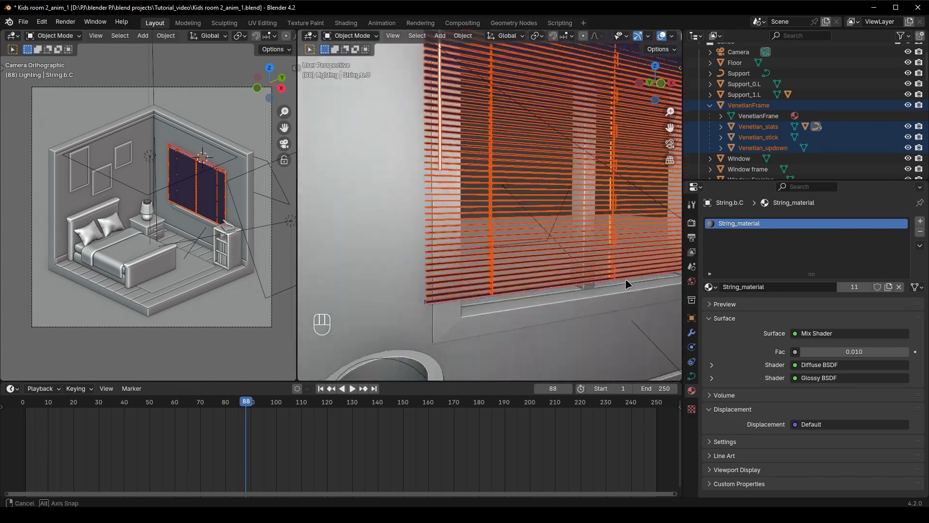
scroll(445, 278, "up", 5)
middle_click_drag(446, 278, 524, 242, "shift")
left_click(472, 289, "shift")
scroll(471, 289, "down", 4)
middle_click_drag(472, 290, 457, 250)
scroll(456, 250, "down", 5)
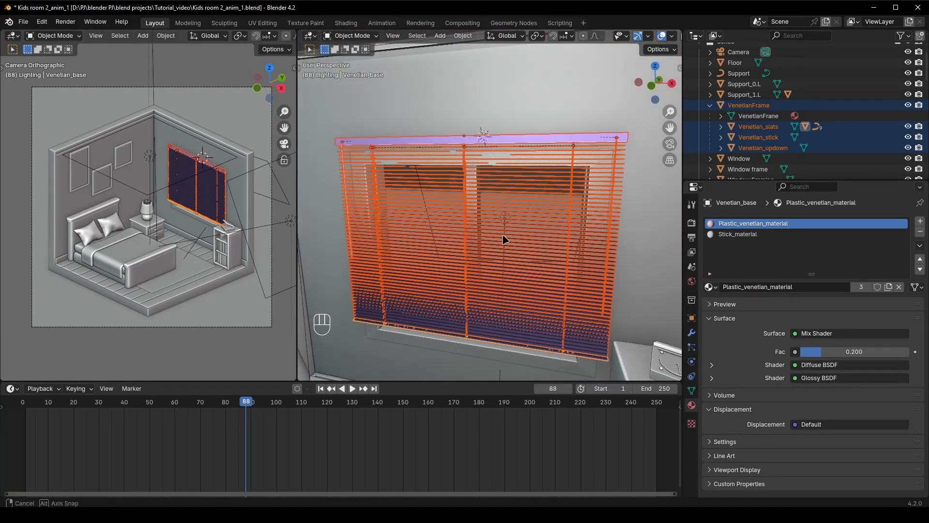
key("ctrl+j")
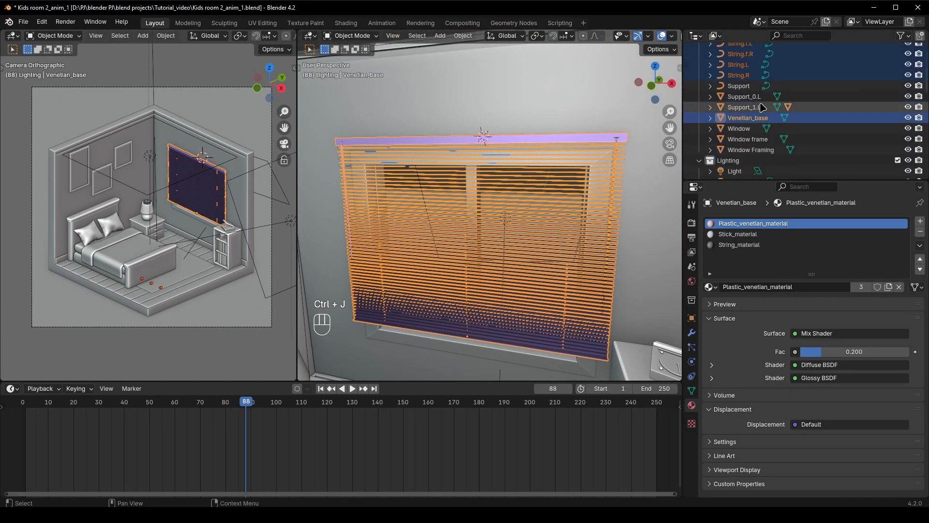
Move the joined blind and its selected strings into a new collection named frame
key("m")
left_click(489, 224)
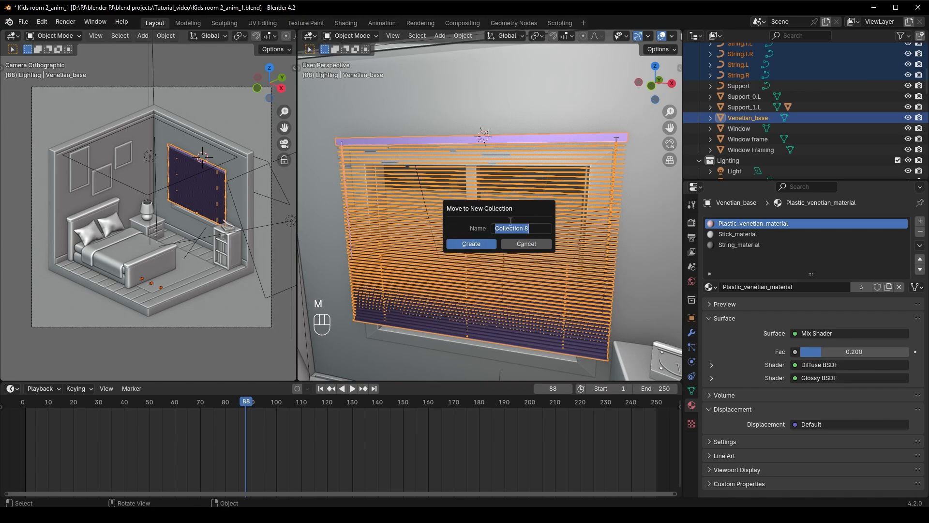
type("frame")
left_click(470, 244)
scroll(851, 119, "down", 10)
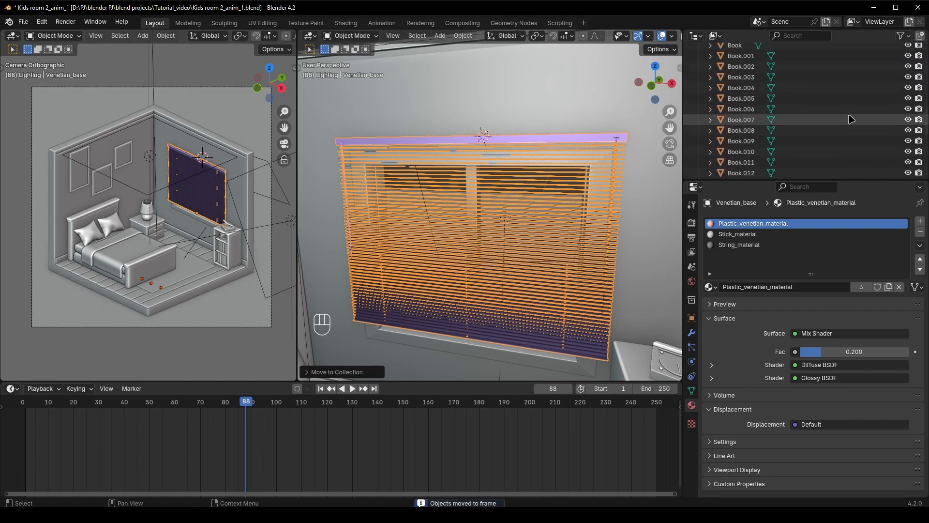
Test moving the joined blind, cancel the move, and delete the leftover curves String.b.C through String.R from the frame collection
key("g")
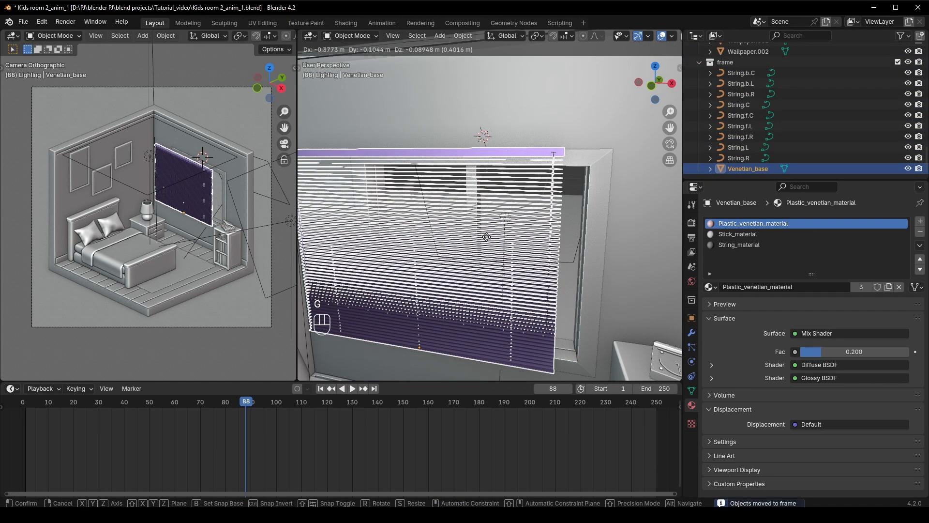
right_click(640, 253)
left_click(748, 158)
left_click(741, 72, "shift")
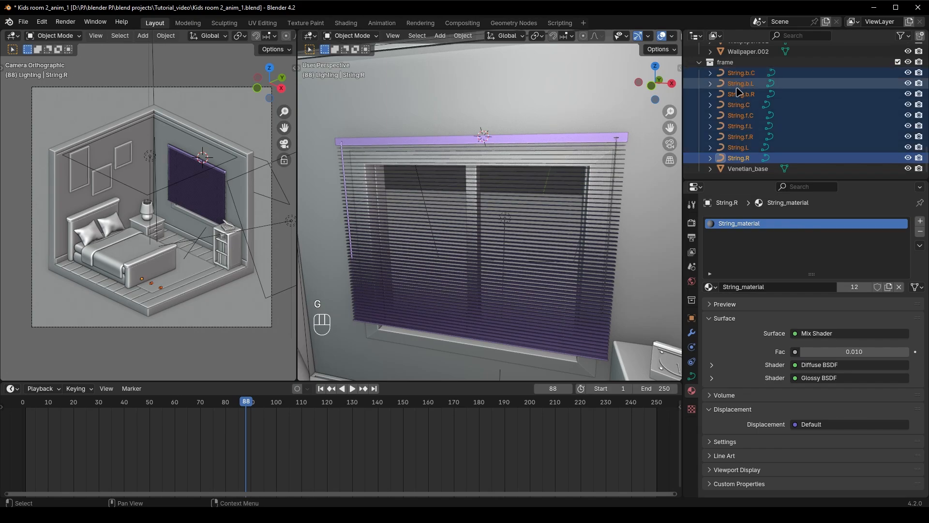
key("x")
left_click(557, 221)
Hide the joined blind to look at the window behind it, and undo the hiding
key("h")
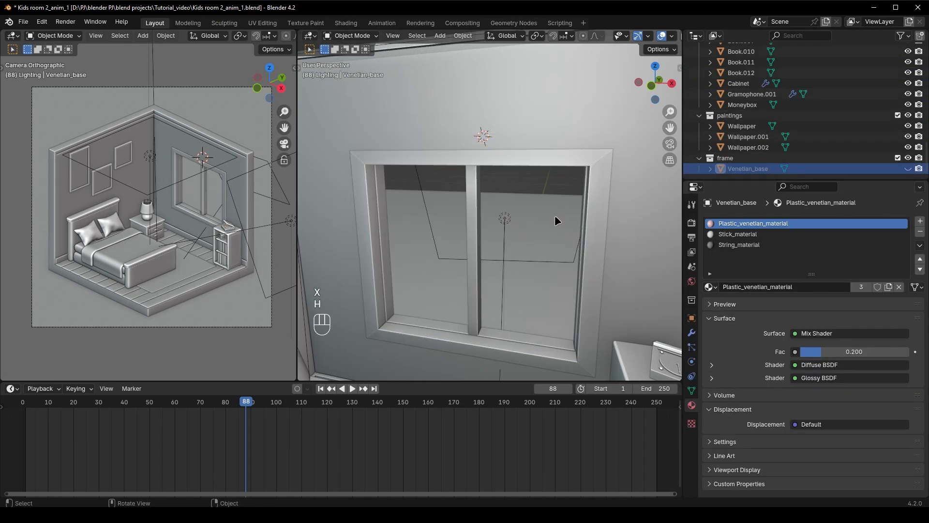
key("ctrl+z")
left_click(605, 126)
scroll(583, 195, "down", 4)
scroll(583, 194, "down", 3)
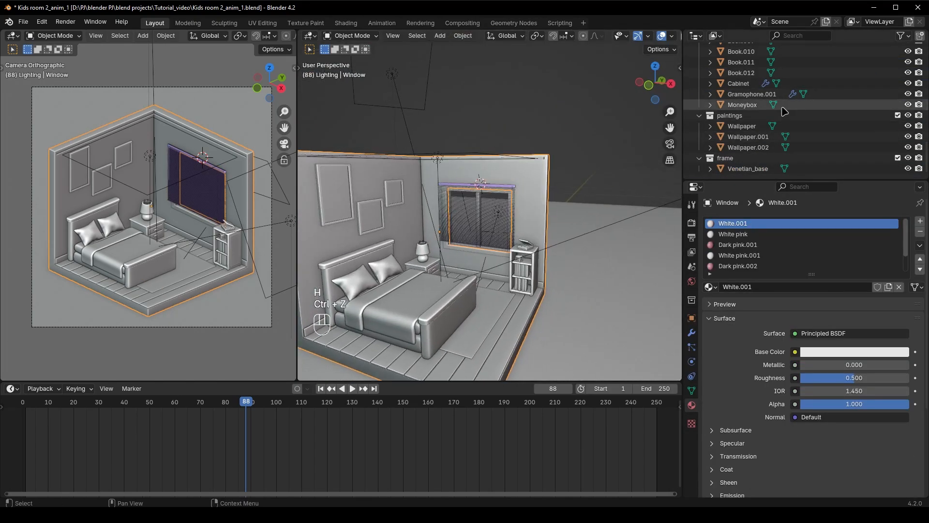
Collapse the frame, paintings, bookshell, bed_table, bed and floor collections in the scene hierarchy
left_click(699, 158)
left_click(699, 127)
middle_click_drag(533, 213, 495, 216)
middle_click_drag(486, 218, 506, 198, "shift")
scroll(701, 121, "up", 6)
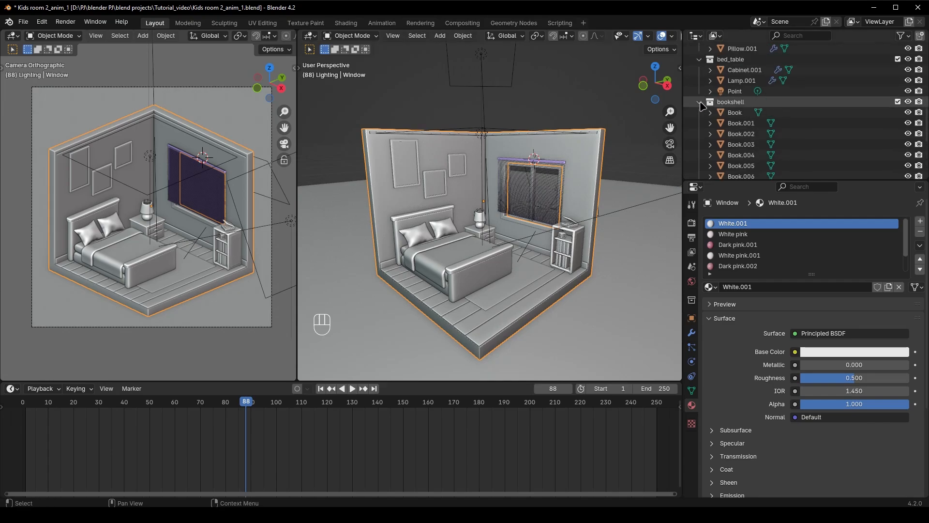
left_click(700, 102)
left_click(699, 105)
left_click(700, 84)
left_click(699, 94)
Exclude the frame, paintings, bookshell, bed_table and bed collections from the view layer, keeping the floor collection enabled
left_click(898, 169)
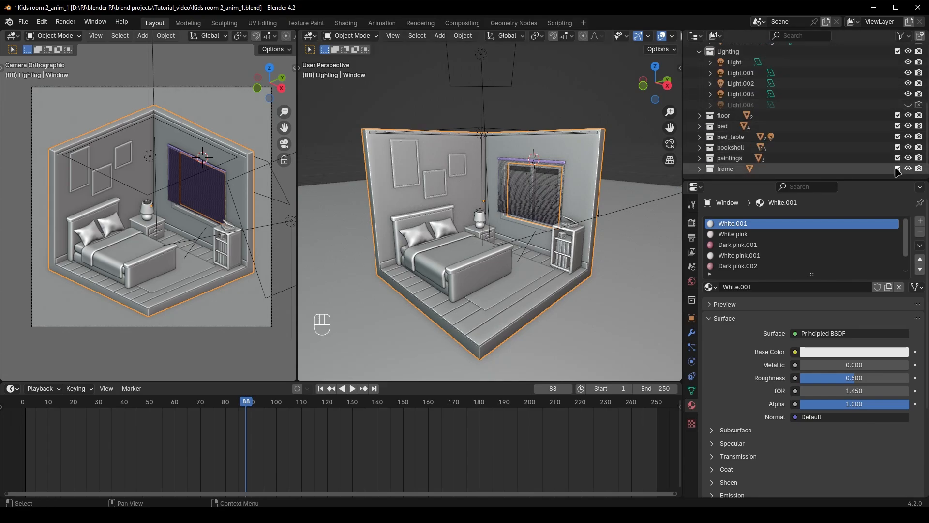
left_click(898, 158)
left_click(897, 147)
left_click(898, 136)
left_click(898, 126)
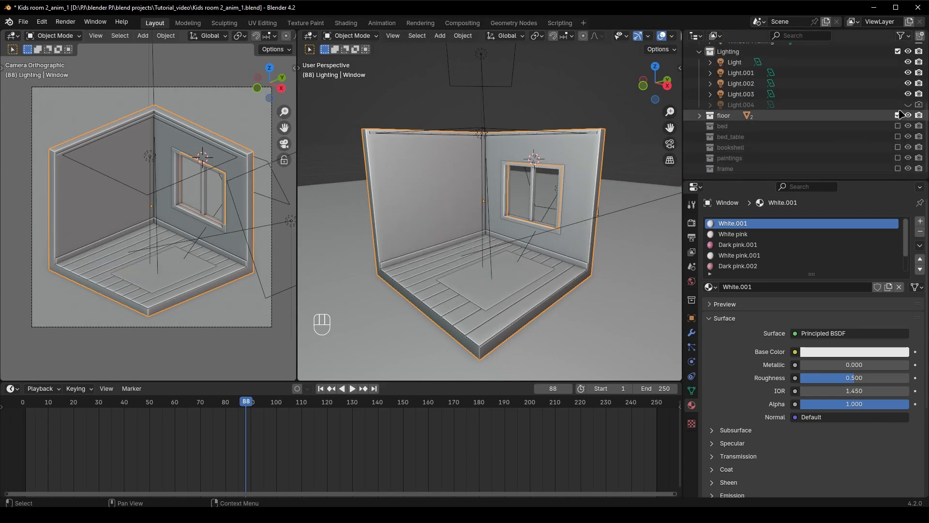
left_click(898, 115)
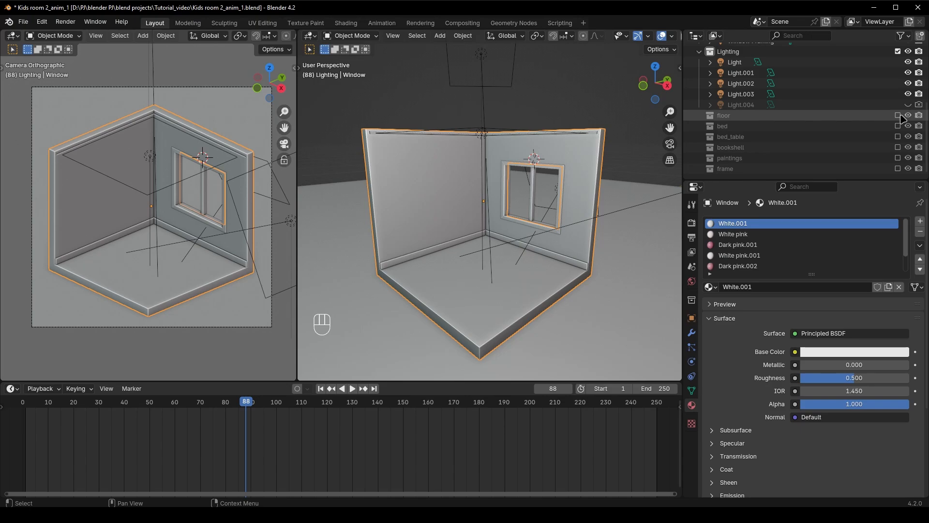
middle_click_drag(492, 231, 478, 223)
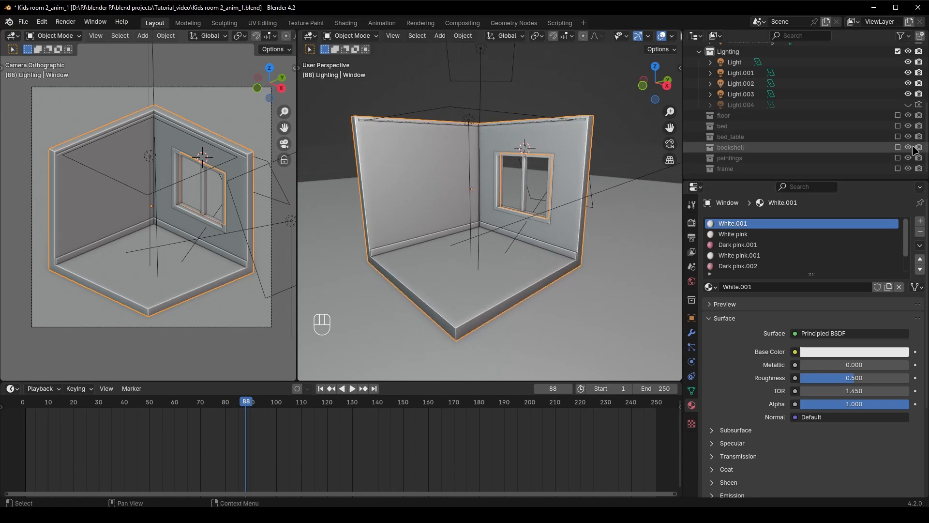
left_click(898, 115)
Insert a single keyframe on the Z location of the floorboards (Floor.001) at frame 24
left_click(737, 138)
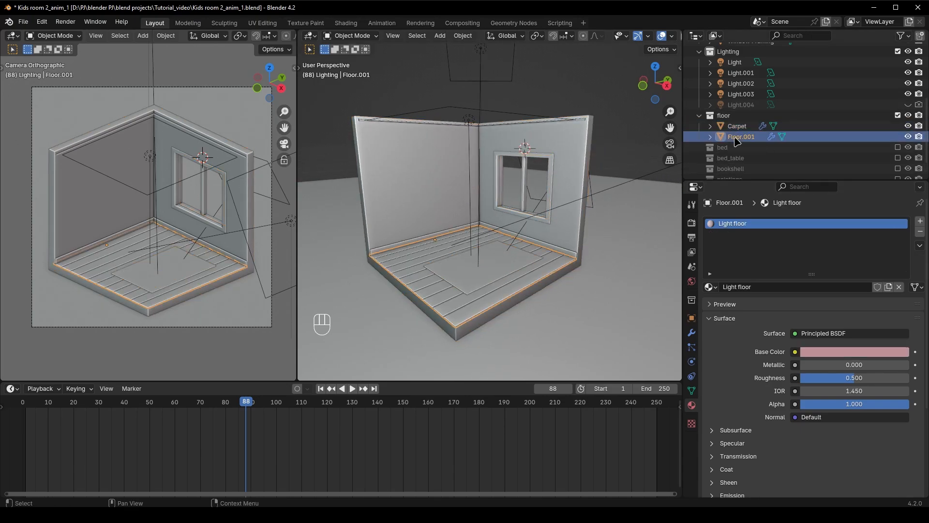
key("space")
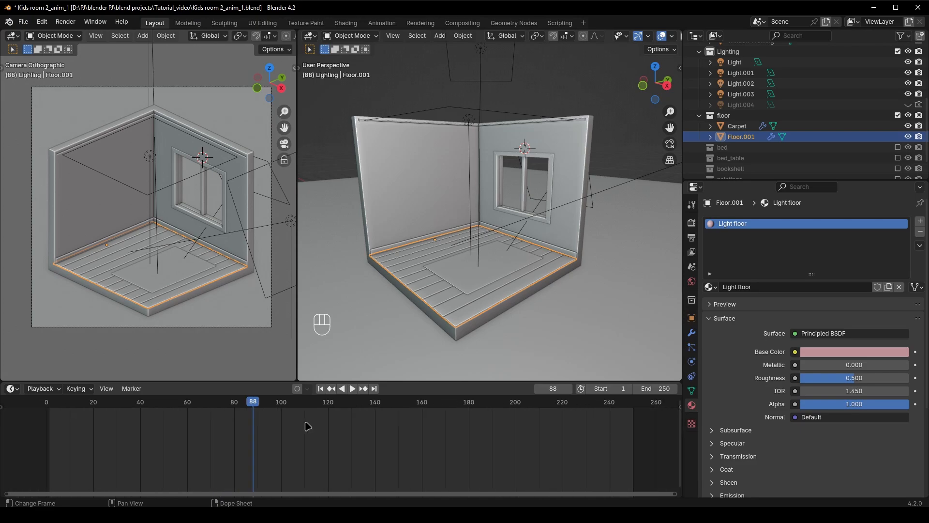
left_click(89, 424)
middle_click_drag(452, 272, 479, 273)
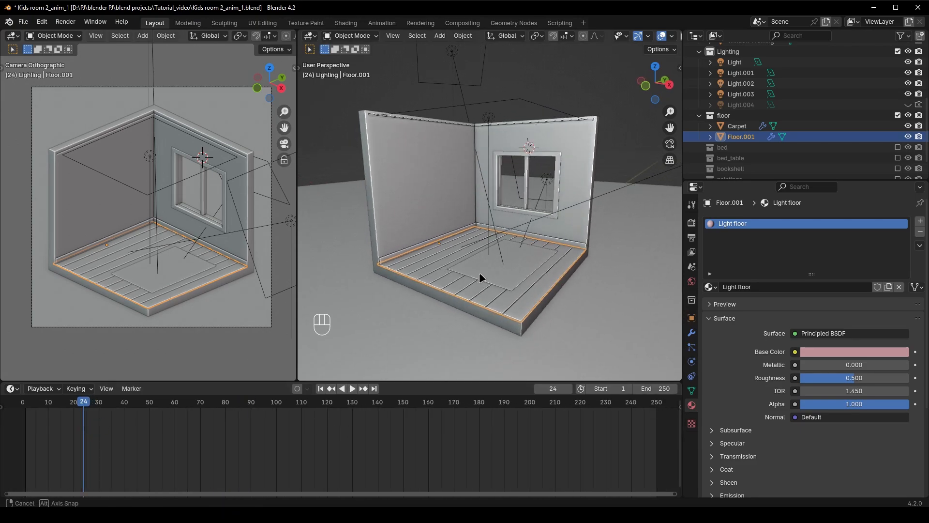
scroll(513, 300, "up", 3)
middle_click_drag(568, 347, 541, 311, "shift")
scroll(527, 312, "down", 2)
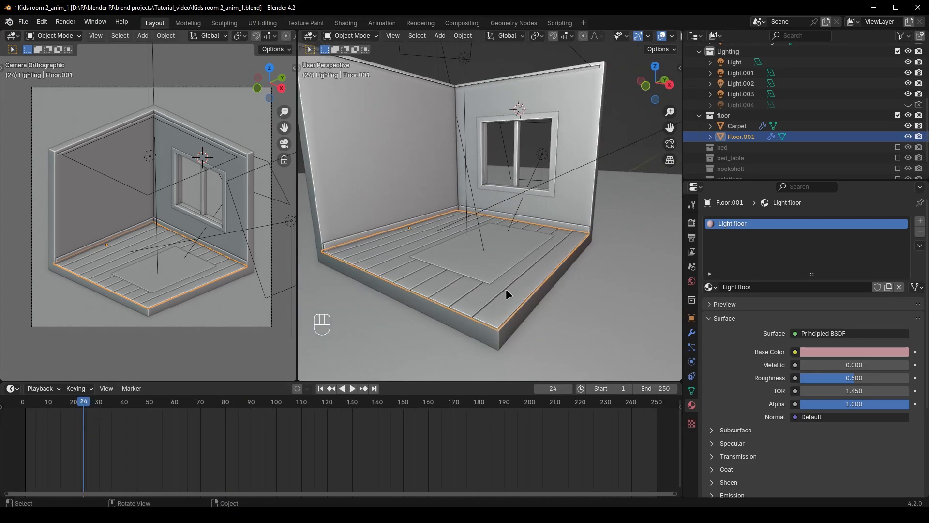
key("n")
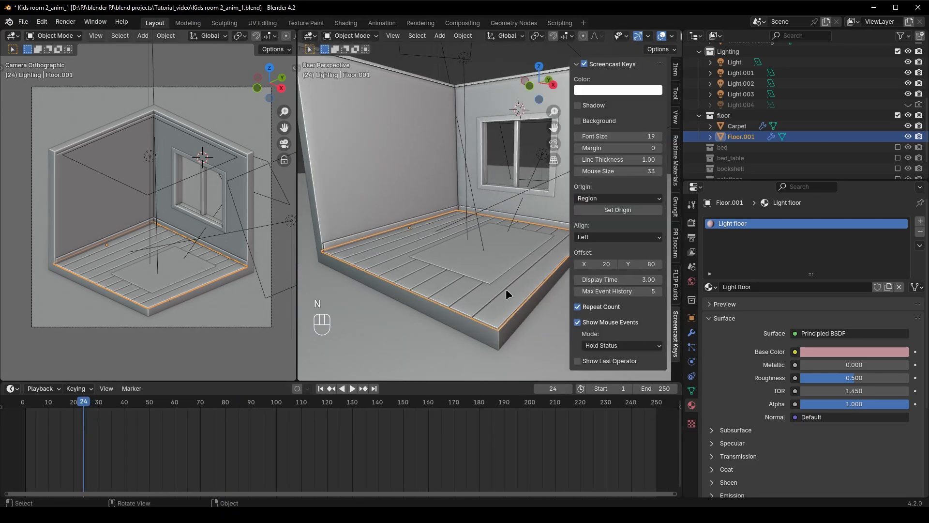
left_click(677, 71)
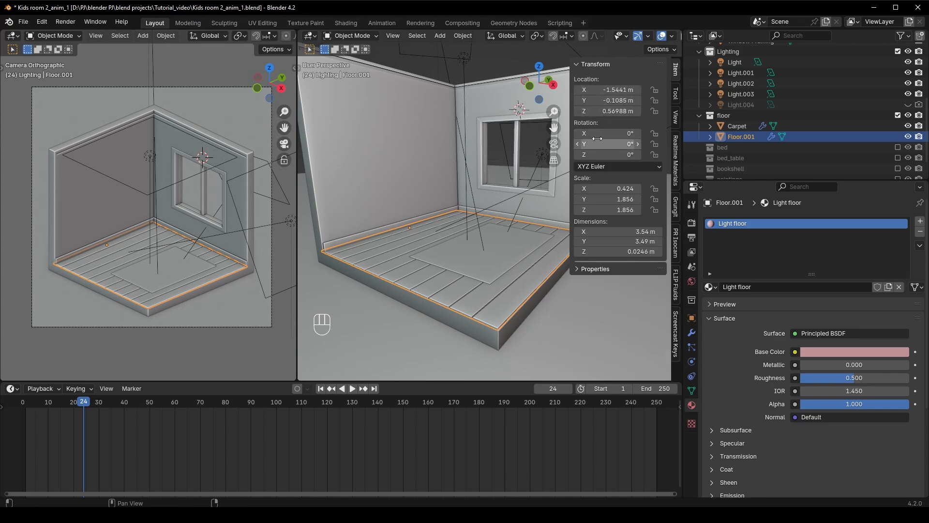
key("ctrl+z")
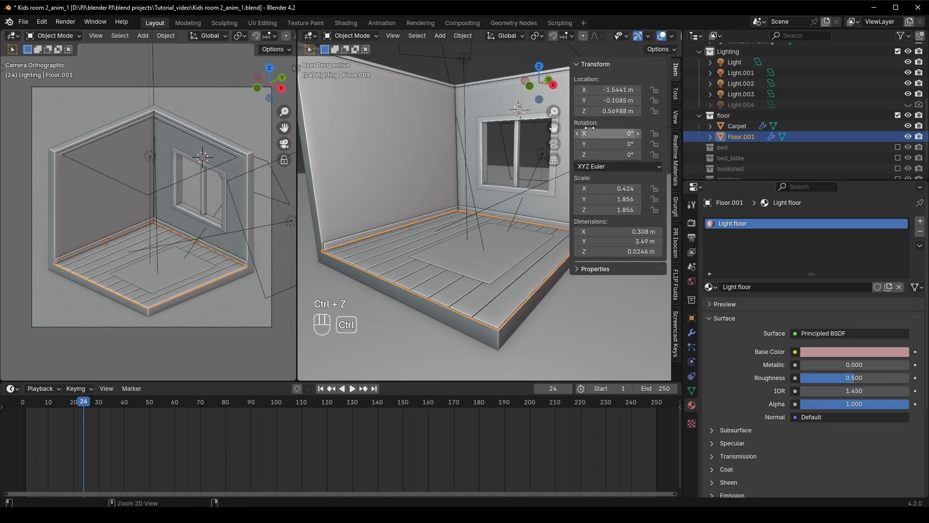
right_click(610, 111)
left_click(589, 119)
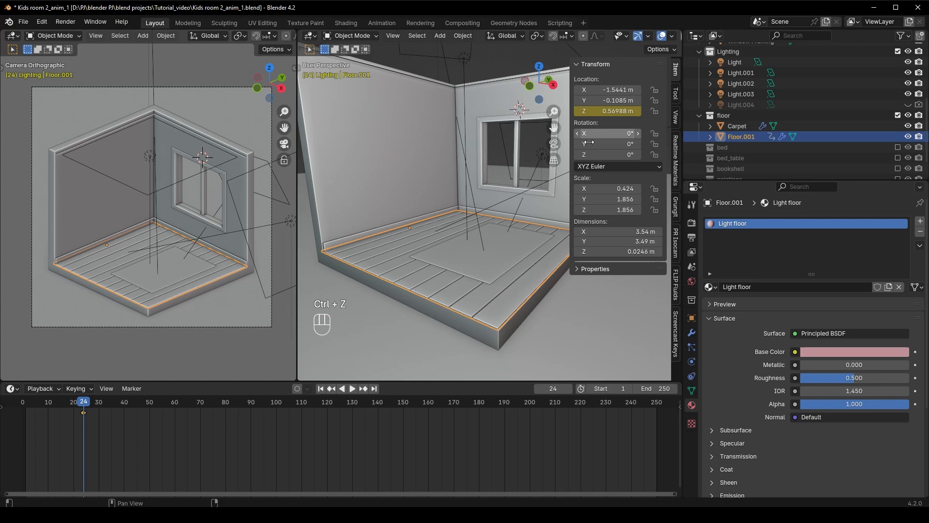
Insert a single keyframe on the carpet's Z location at frame 24
left_click(500, 254)
right_click(609, 111)
left_click(609, 111)
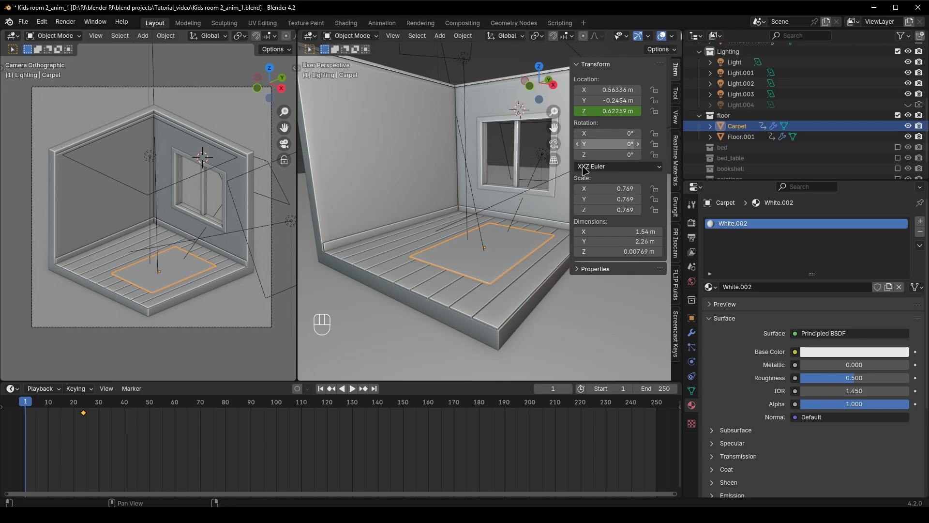
At frame 1, raise the floorboards and the carpet together by about 0.39 m along Z
left_click(503, 284, "shift")
left_click(493, 258, "shift")
key("g")
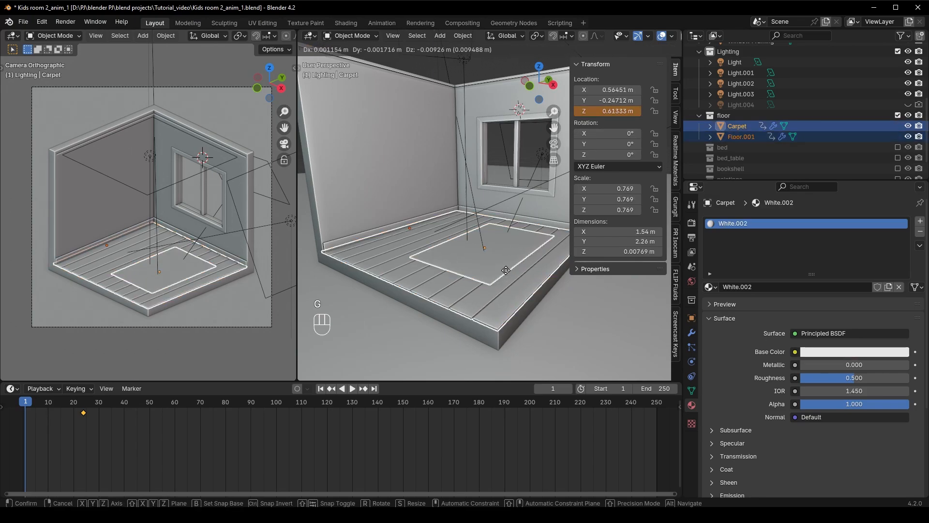
left_click(522, 307)
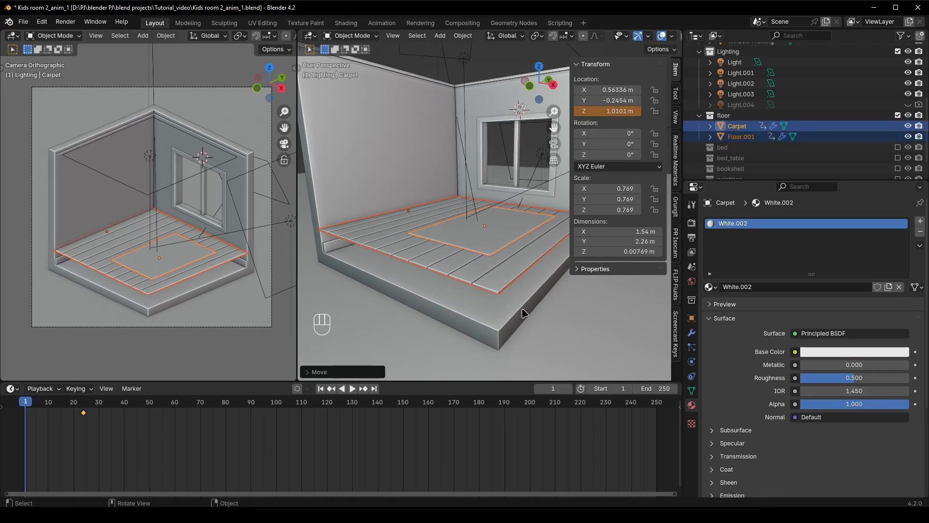
Keyframe the raised Z location of the floorboards and the carpet at frame 1, and play the drop animation
left_click(486, 297)
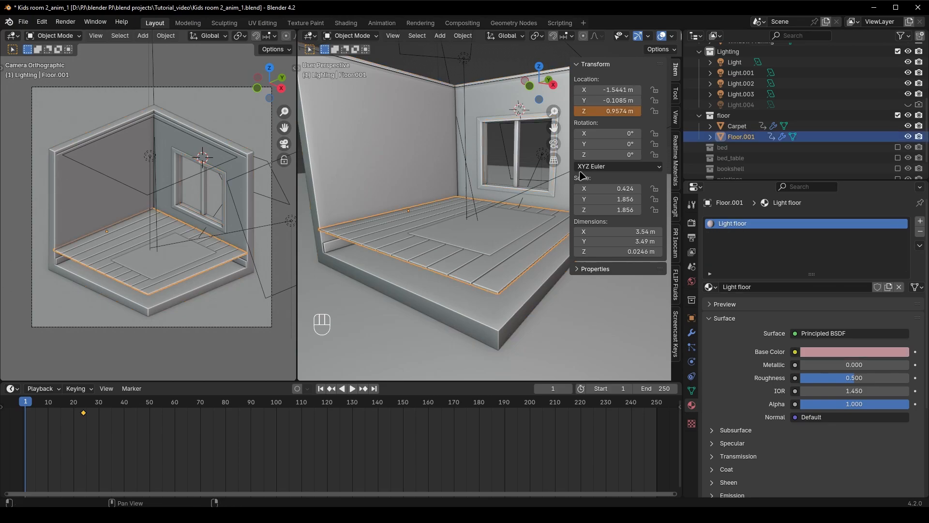
right_click(610, 111)
left_click(500, 224)
right_click(610, 113)
left_click(610, 113)
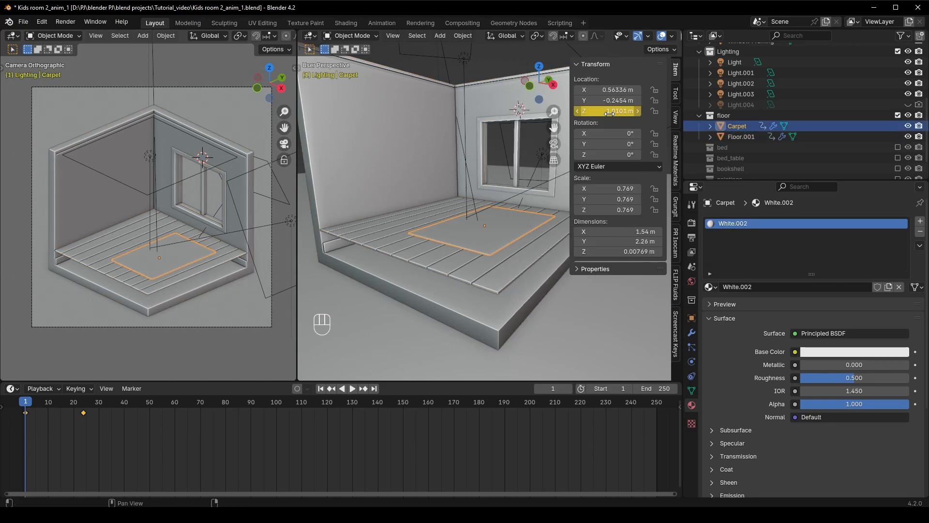
key("space")
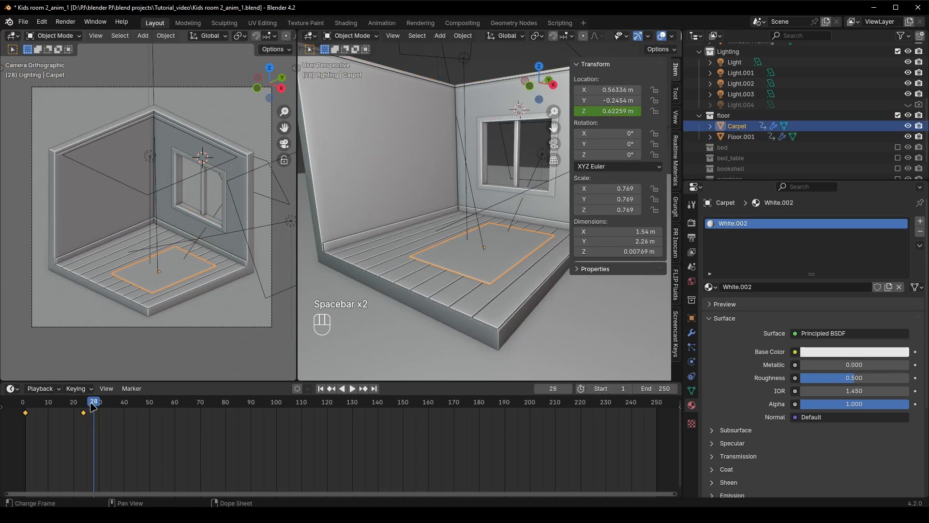
left_click_drag(93, 405, 27, 407)
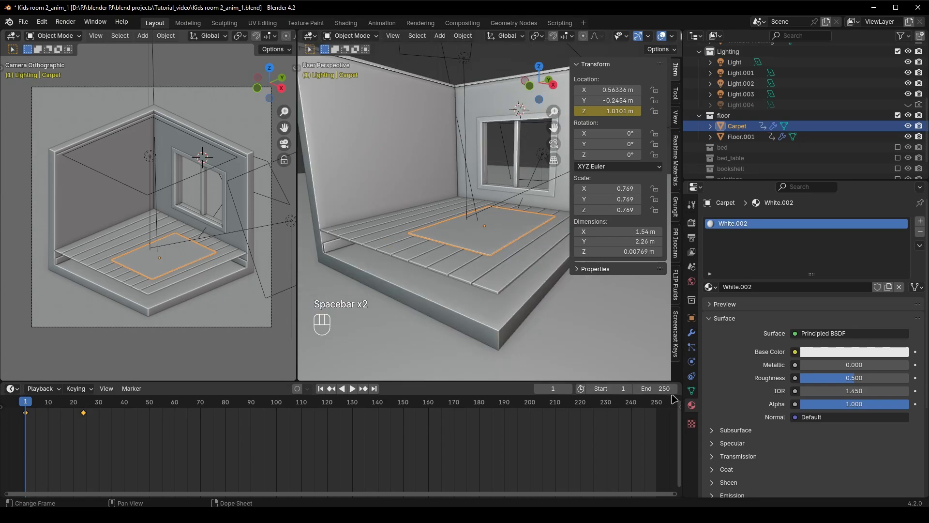
Enlarge the timeline area, split it in two and turn the new area into a Shader Editor
left_click_drag(679, 387, 378, 334)
left_click(392, 325)
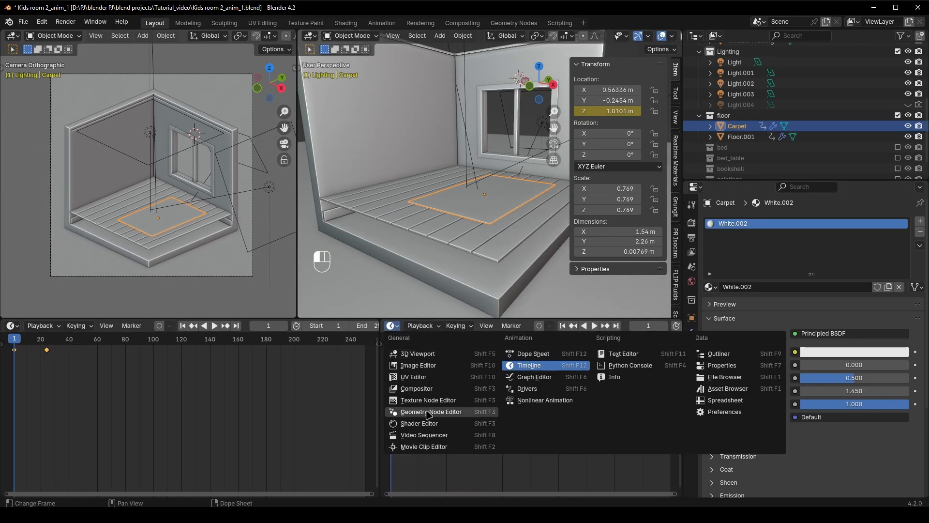
left_click(428, 423)
scroll(513, 393, "down", 4)
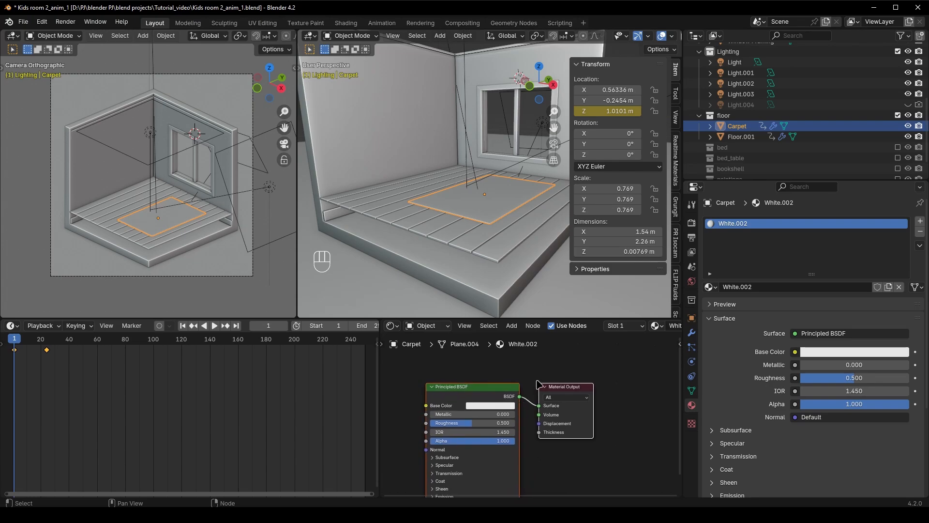
Show the camera view in rendered shading and set the alpha of the floorboards' Light floor material to 0
left_click(493, 260)
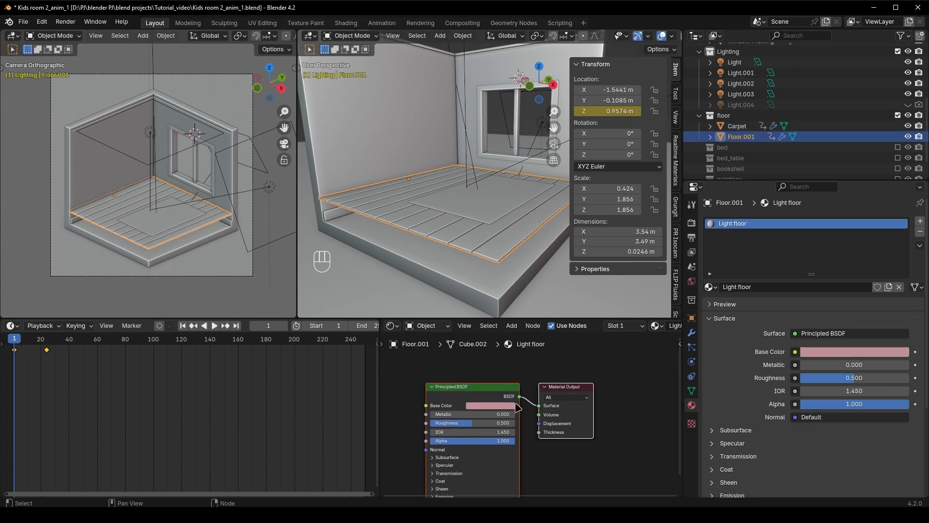
scroll(202, 399, "left", 2, "ctrl")
scroll(556, 455, "up", 2)
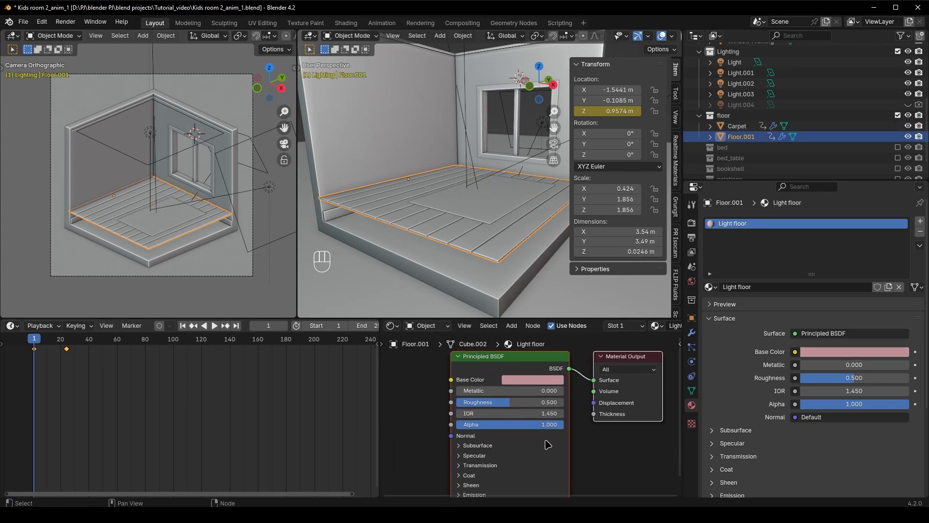
key("z")
left_click(185, 199)
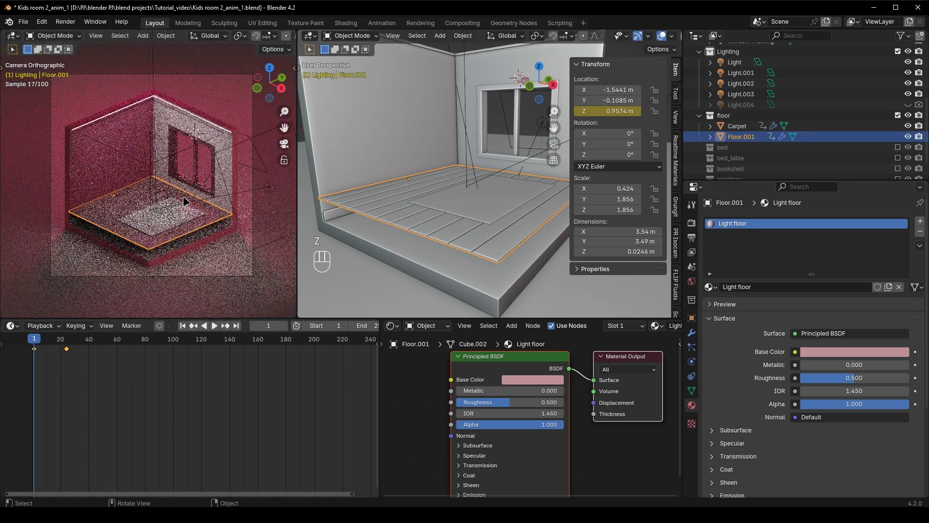
scroll(202, 257, "up", 5)
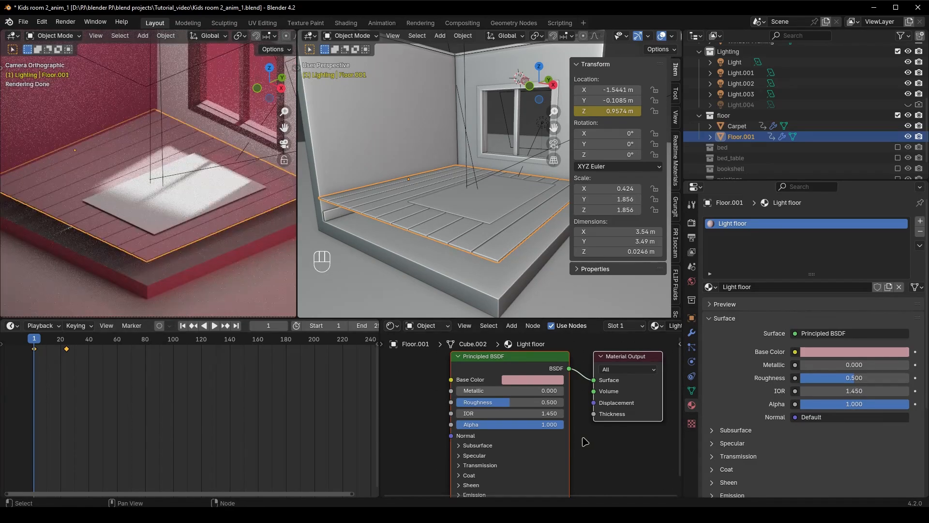
left_click_drag(537, 425, 429, 424)
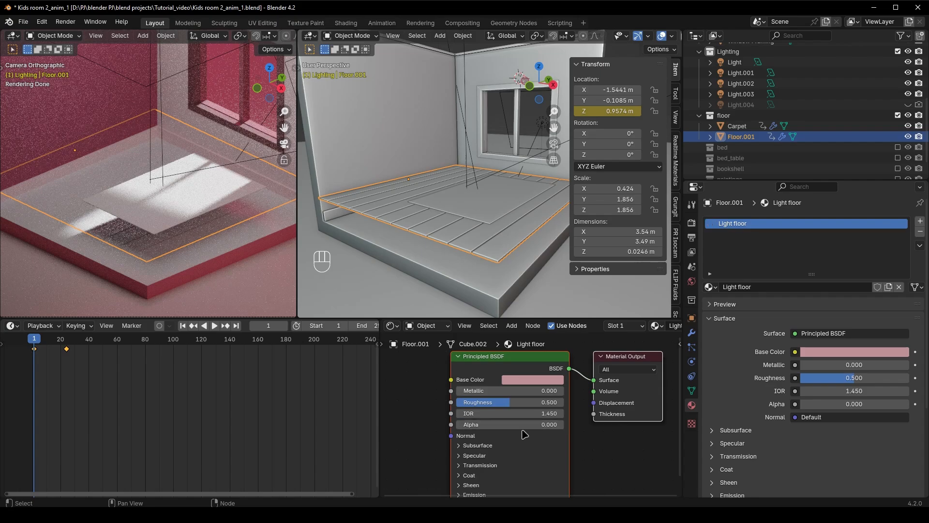
At frame 1, keyframe the floorboard material's zero alpha, and set and keyframe the carpet material's alpha at 0
key("i")
left_click(491, 206)
left_click_drag(526, 427, 499, 427)
key("i")
At frame 24, set the alpha of the carpet and floorboard materials to 1 and keyframe both
left_click(66, 345)
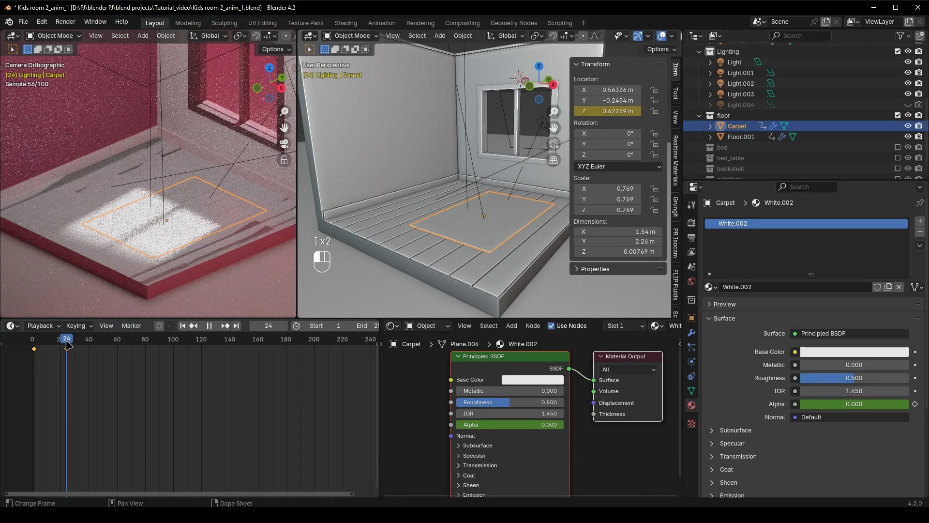
left_click_drag(537, 426, 563, 427)
key("i")
left_click(488, 276)
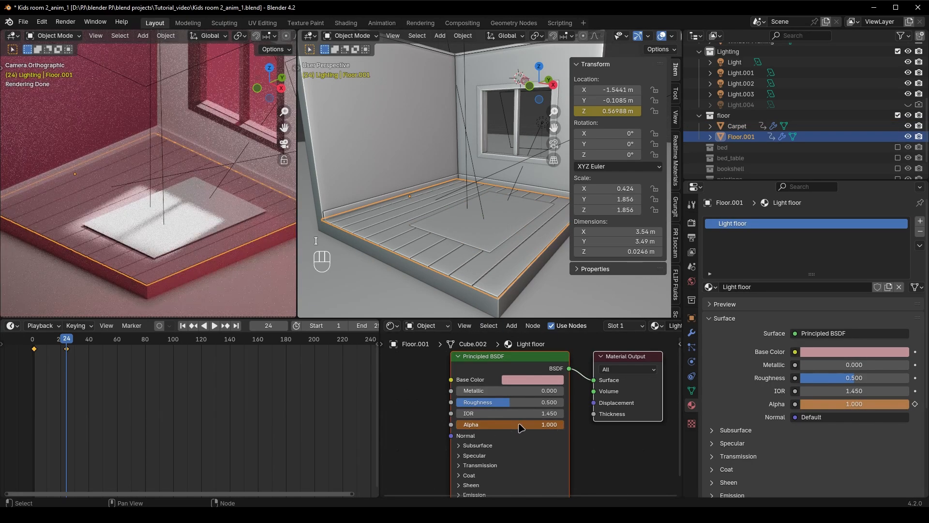
Keyframe Disable in Renders for the floorboards and the carpet at frames 1 and 0, and play the animation
left_click(34, 343)
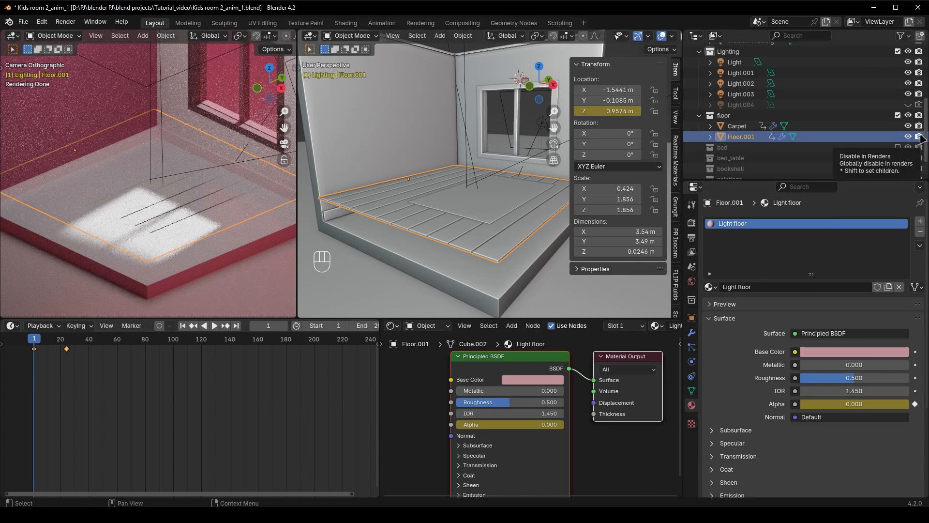
key("i")
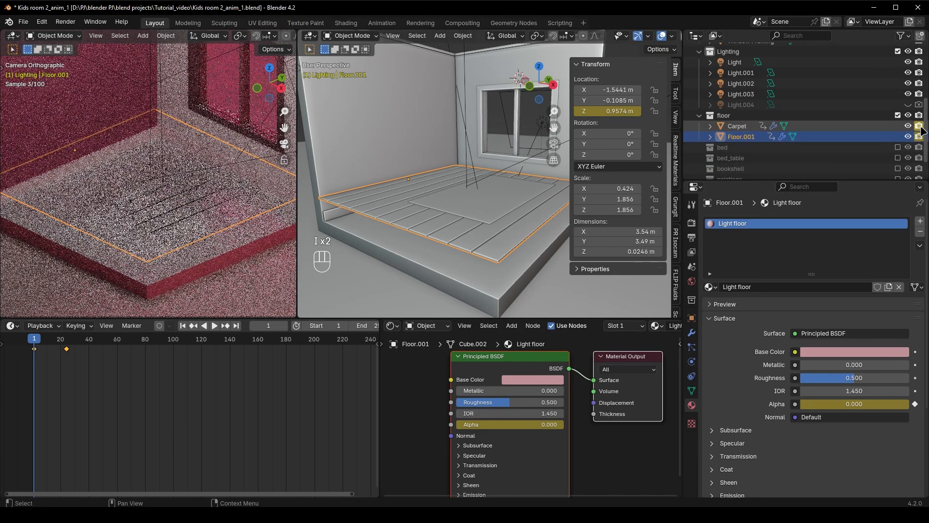
key("Left")
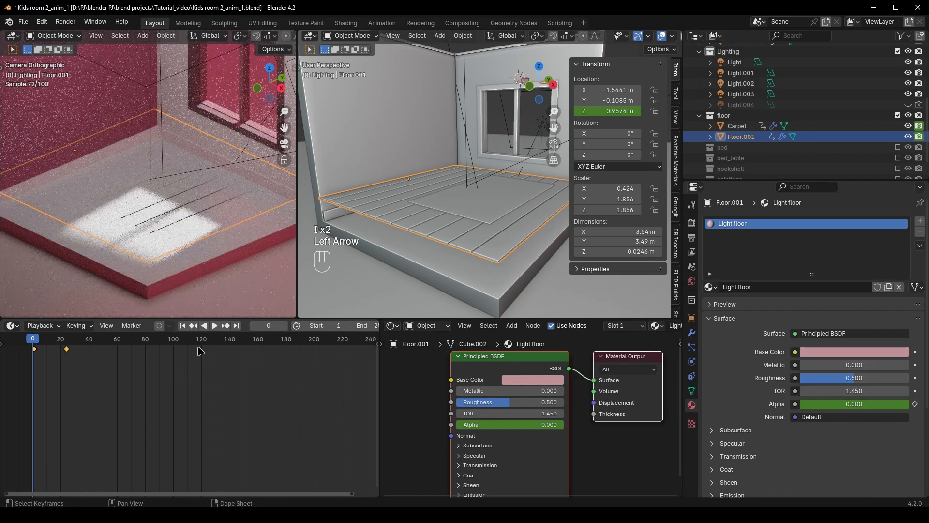
key("i")
key("i")
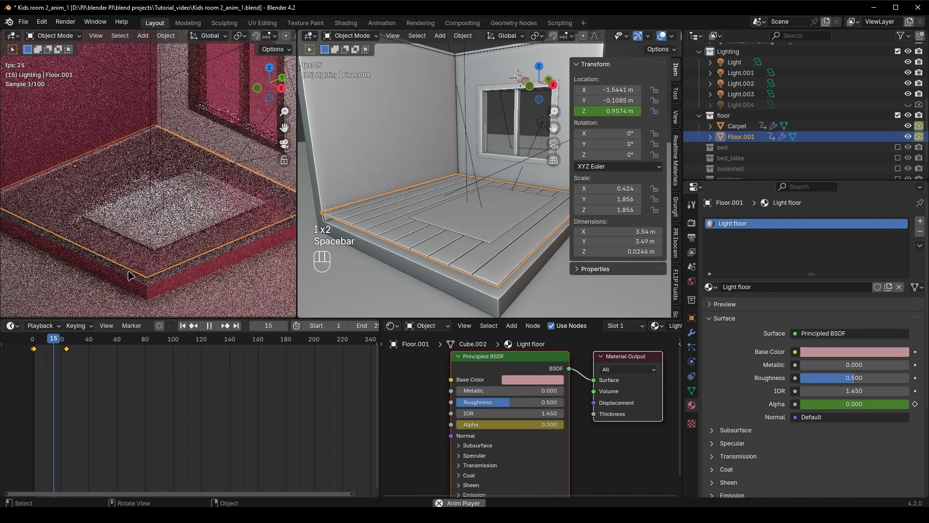
key("space")
mouse_move(80, 341)
left_mouse_down()
mouse_move(36, 341)
mouse_move(74, 345)
left_mouse_up()
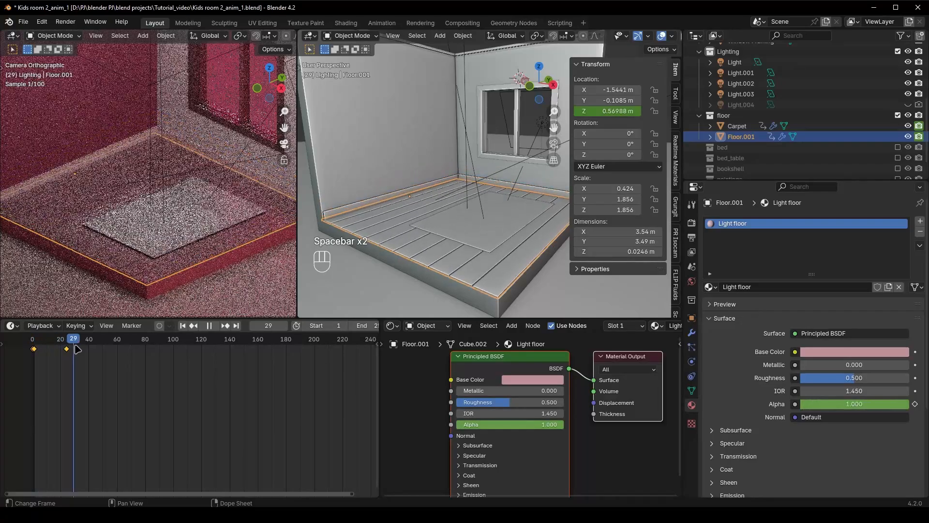
Expand the timeline's channel list and show the carpet's keyframes in it
left_click(3, 344)
left_click(5, 350)
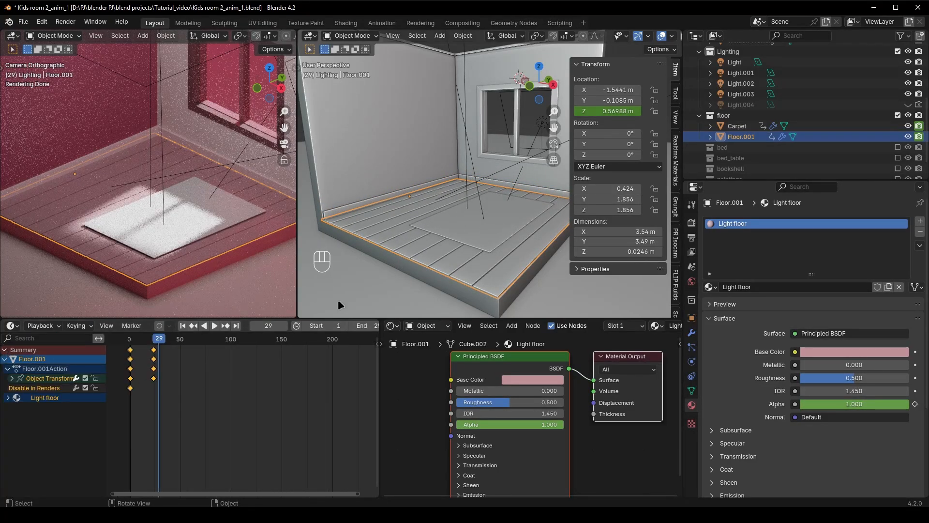
left_click(467, 226)
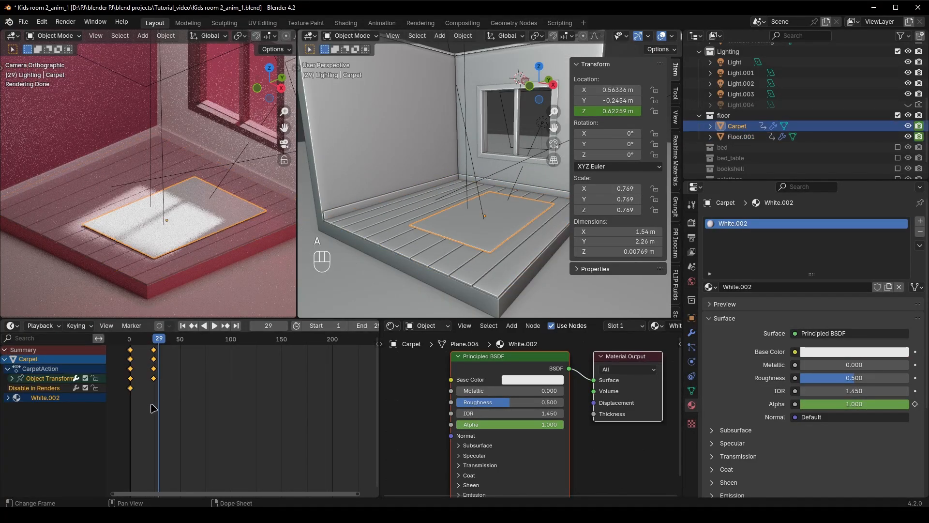
key("g")
right_click(165, 380)
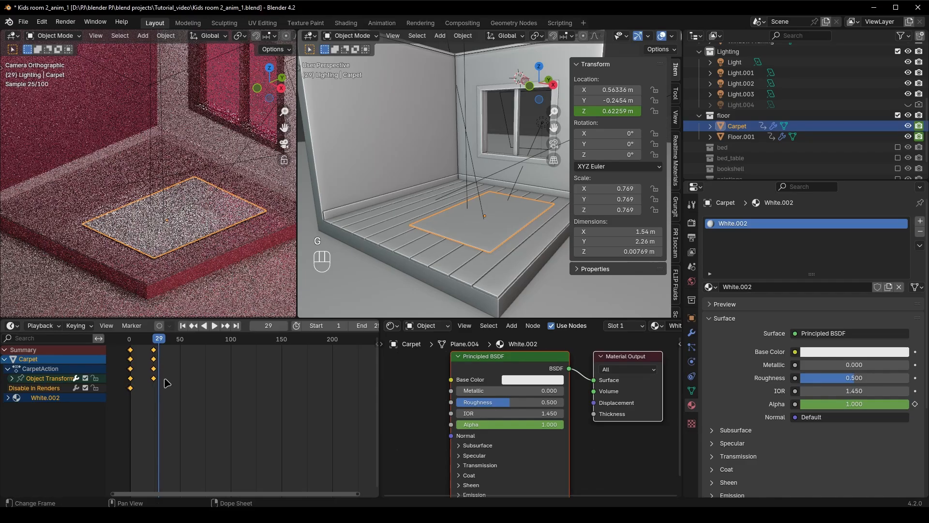
Shift all of the carpet's keyframes so they start at about frame 10, and play the animation
left_click_drag(155, 340, 139, 348)
key("g")
left_click(163, 380)
key("space")
key("space")
key("space")
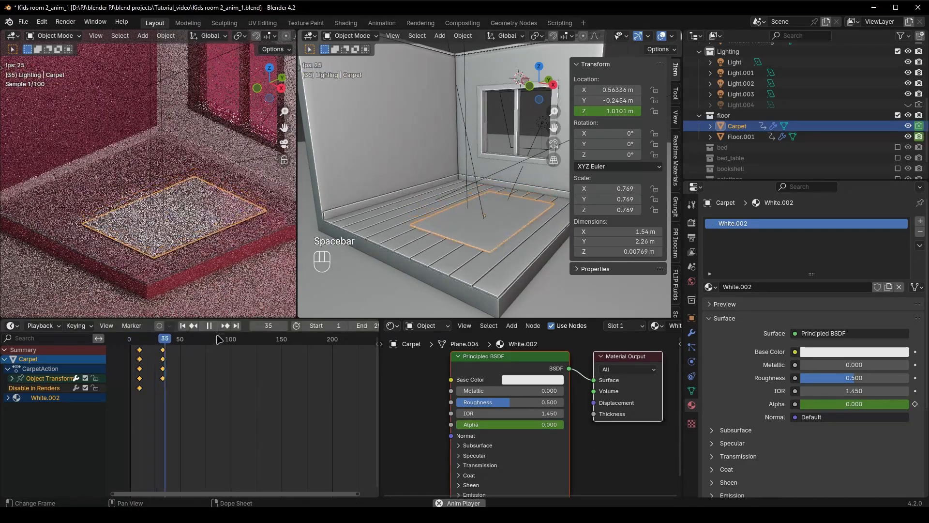
key("space")
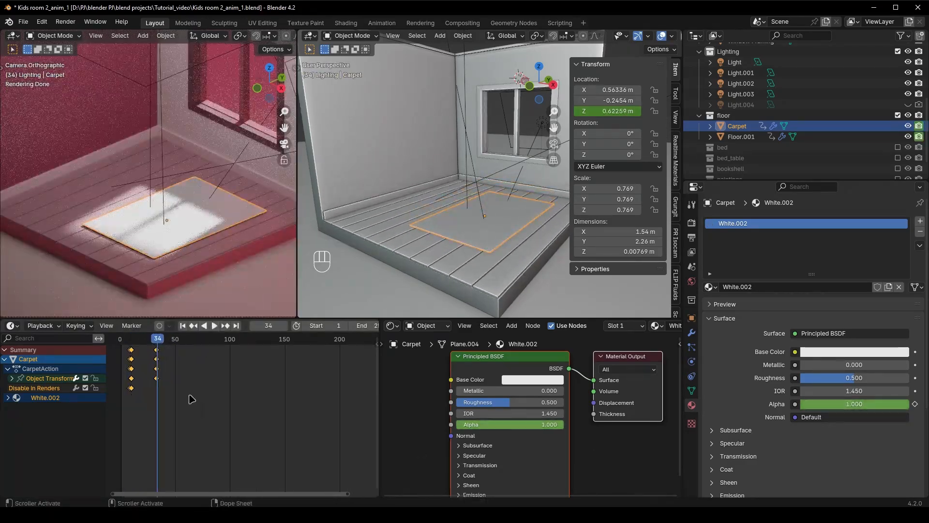
Shift the carpet's keyframes further so its drop runs from about frame 20 to 43, and save the file
middle_click_drag(192, 399, 251, 392)
left_click_drag(221, 340, 210, 340)
key("g")
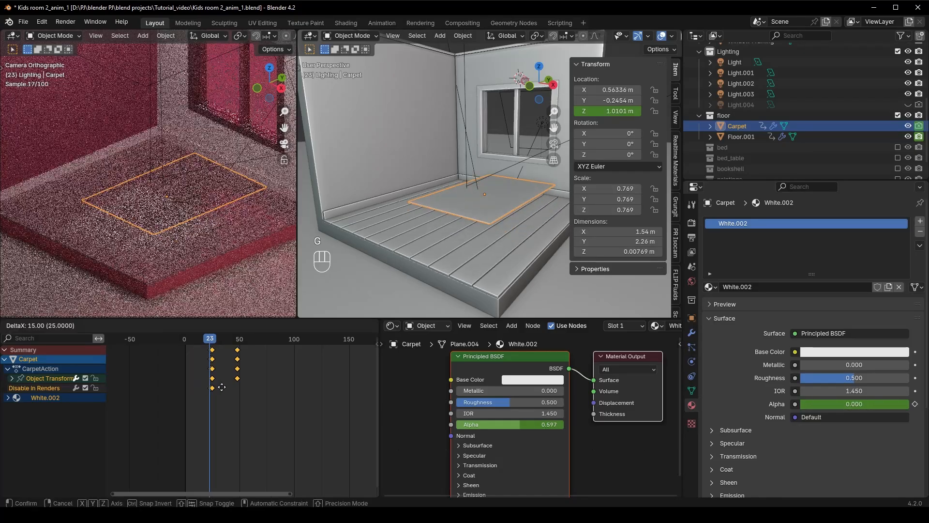
left_click(217, 386)
left_click(186, 340)
key("space")
key("space")
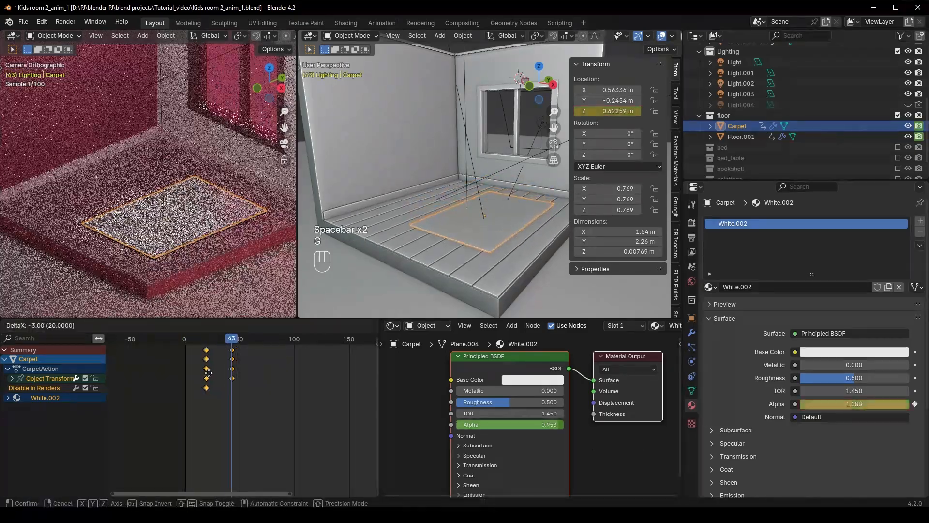
key("ctrl+s")
Collapse the floor collection and include the bed collection in the view layer
scroll(413, 242, "down", 2)
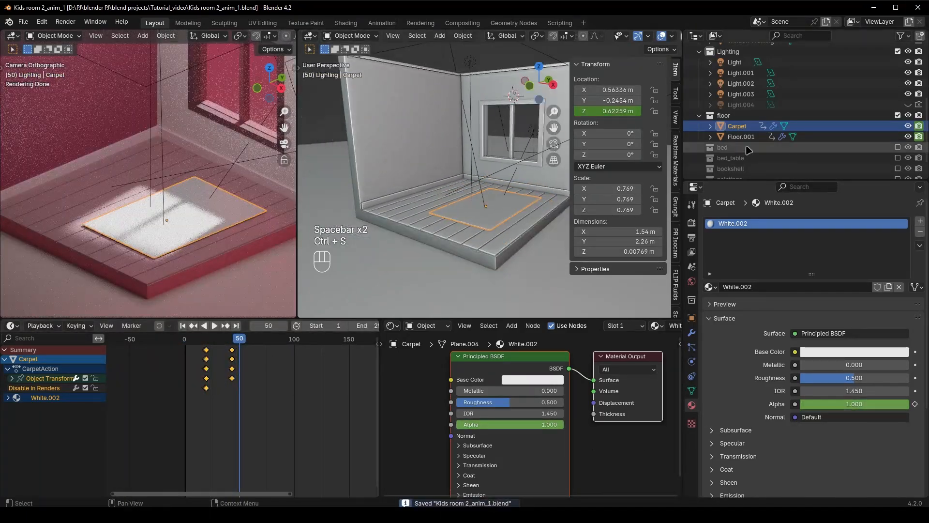
left_click(699, 116)
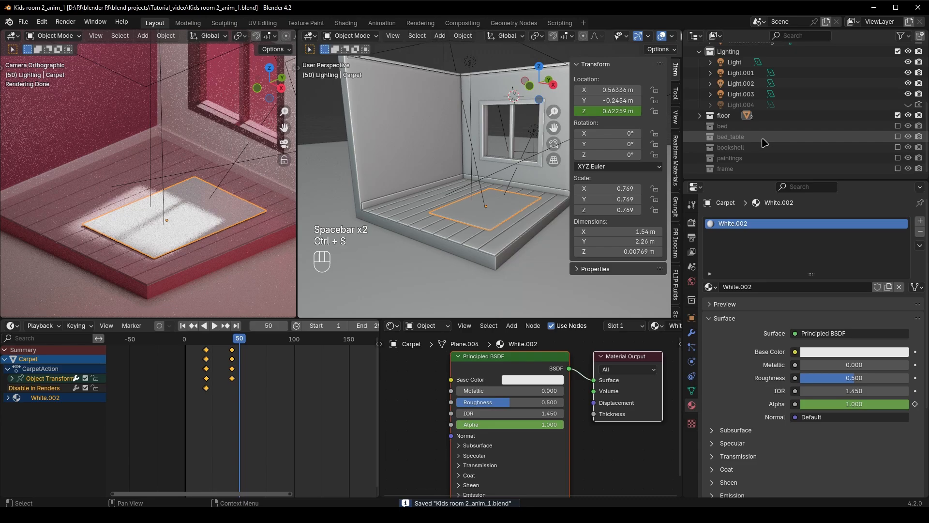
left_click(898, 126)
scroll(414, 231, "up", 3)
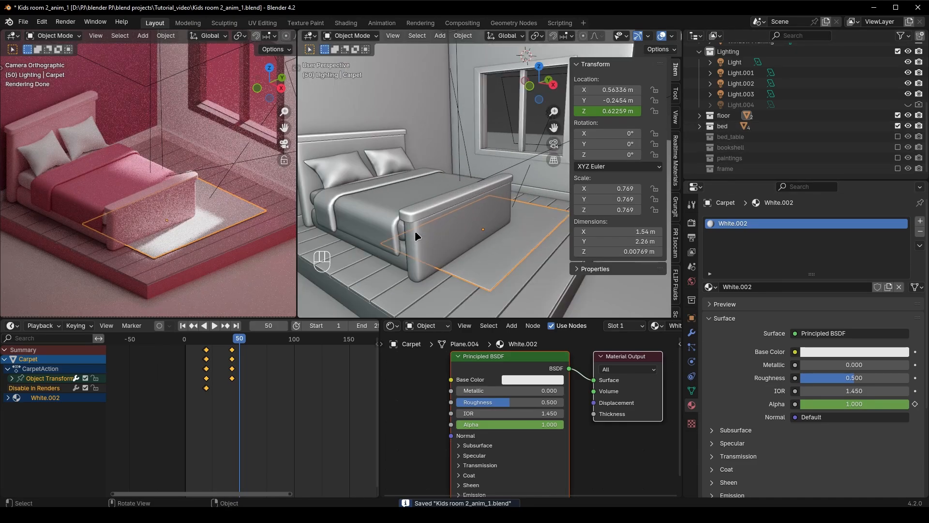
middle_click_drag(435, 233, 512, 225, "shift")
Examine the bed's separate parts by test-moving the bed frame and the blanket and selecting a pillow
left_click(512, 227)
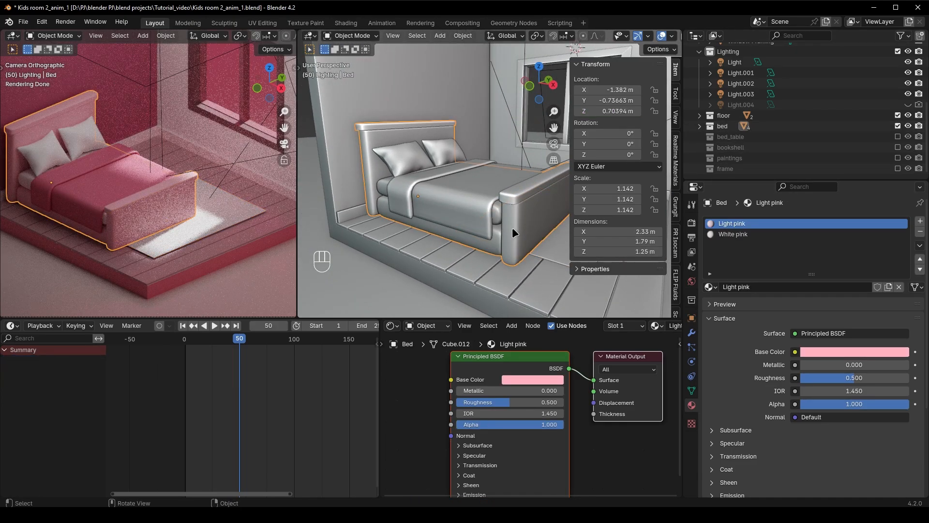
key("g")
right_click(479, 218)
left_click(458, 205)
key("g")
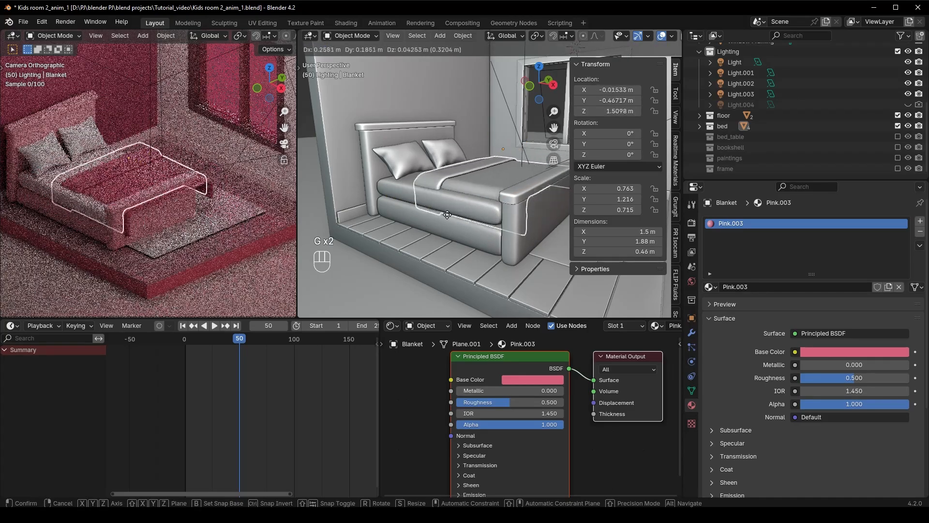
right_click(443, 209)
left_click(404, 159)
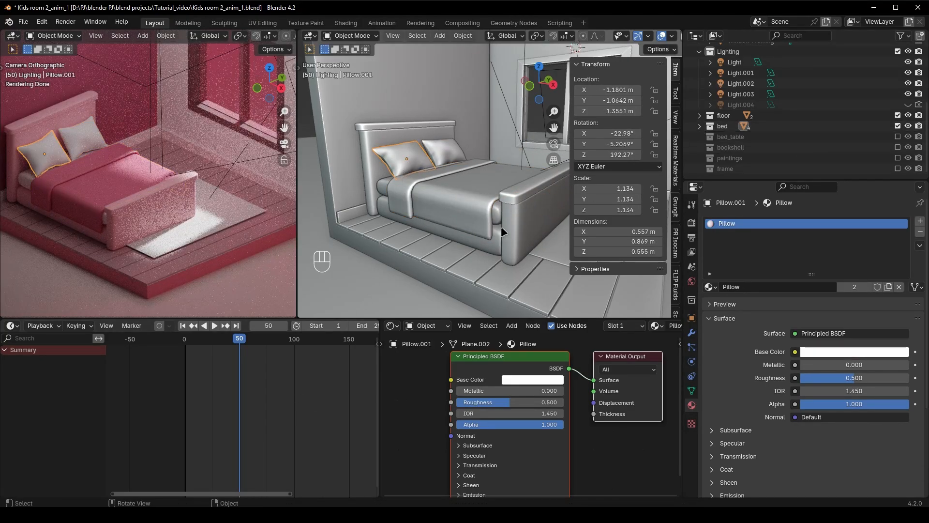
Keyframe only the Y location of the bed frame at frame 67, keeping its resting position
left_click(547, 250)
left_click_drag(237, 340, 232, 340)
left_click(512, 241)
middle_click_drag(512, 241, 465, 254)
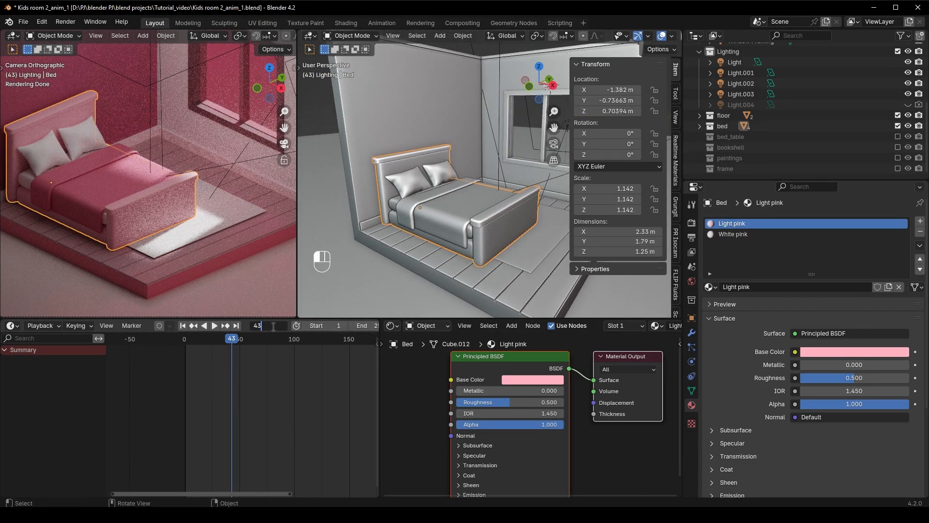
key("Return")
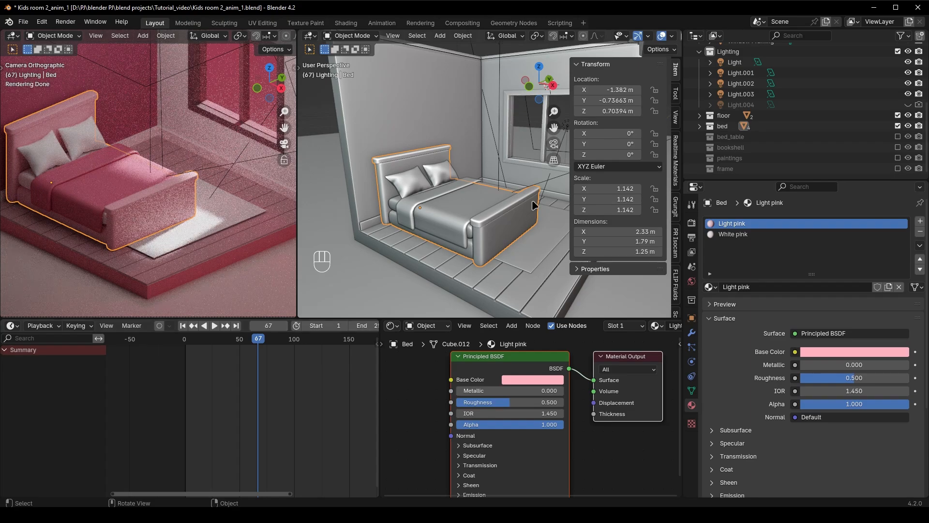
scroll(614, 102, "up", 9, "ctrl")
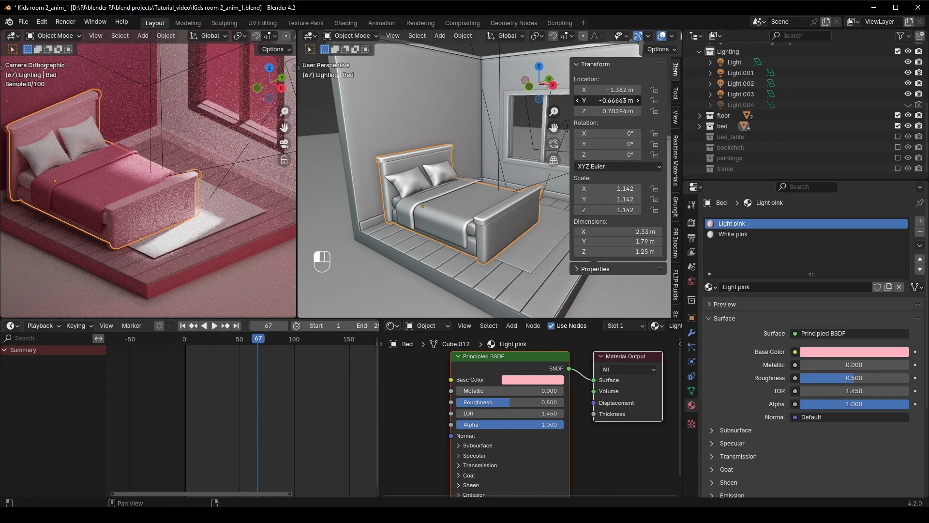
key("ctrl+z")
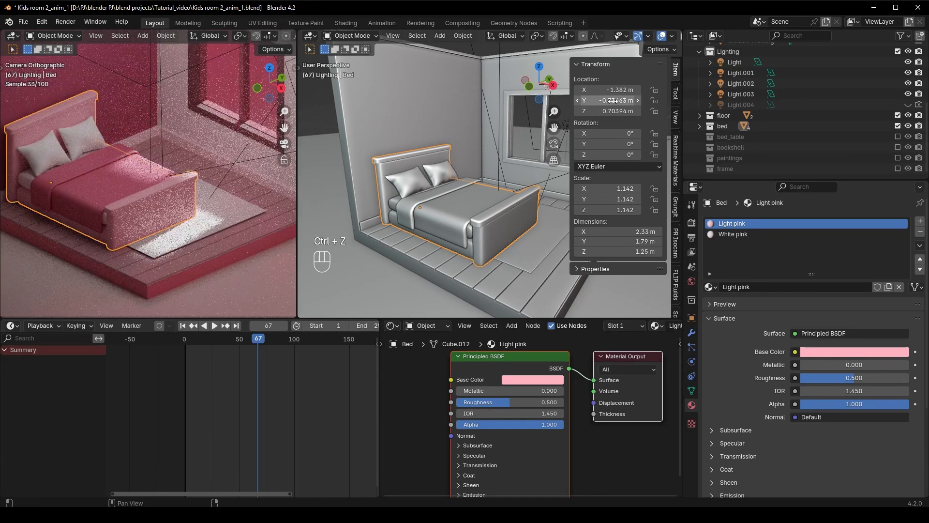
right_click(613, 101)
left_click(605, 114)
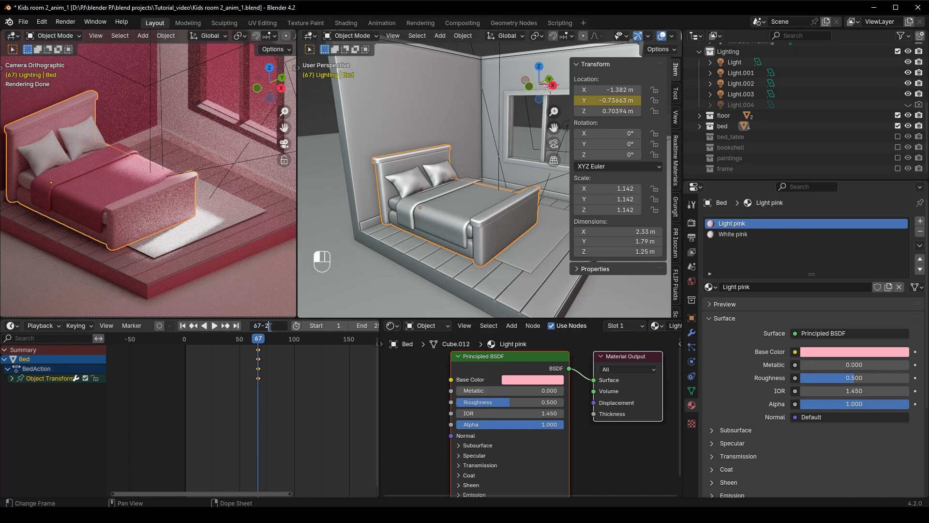
At frame 43, set the bed frame's Y location to about -1.5 m, keyframe that axis and play the slide-in
type("4")
key("Return")
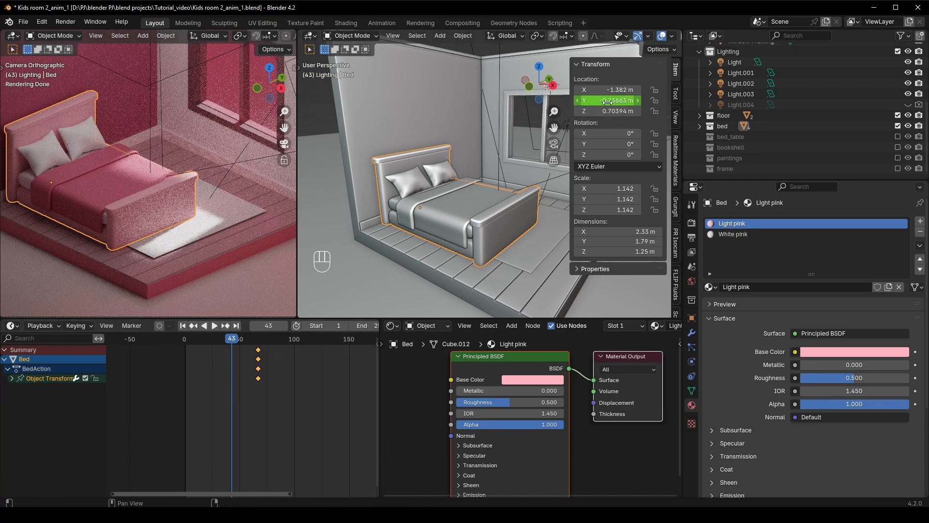
left_click_drag(608, 101, 572, 101)
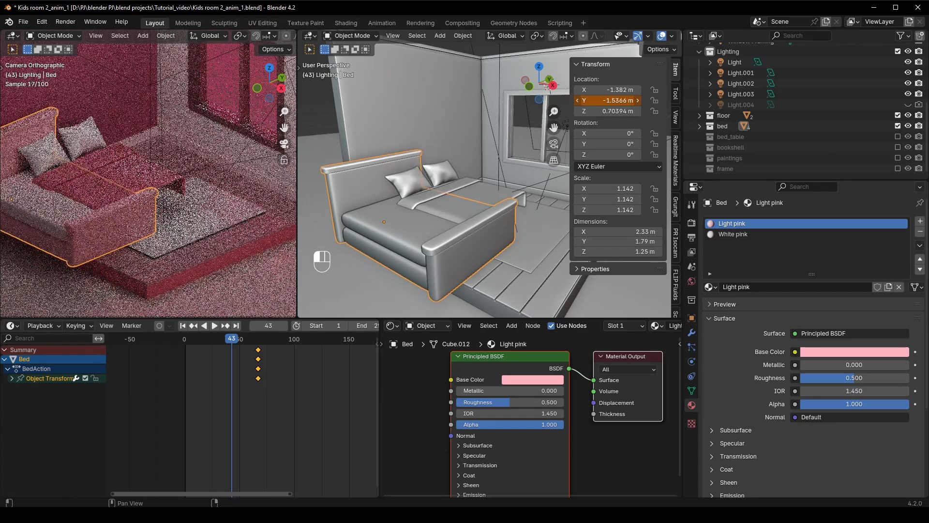
right_click(572, 101)
left_click(572, 103)
key("space")
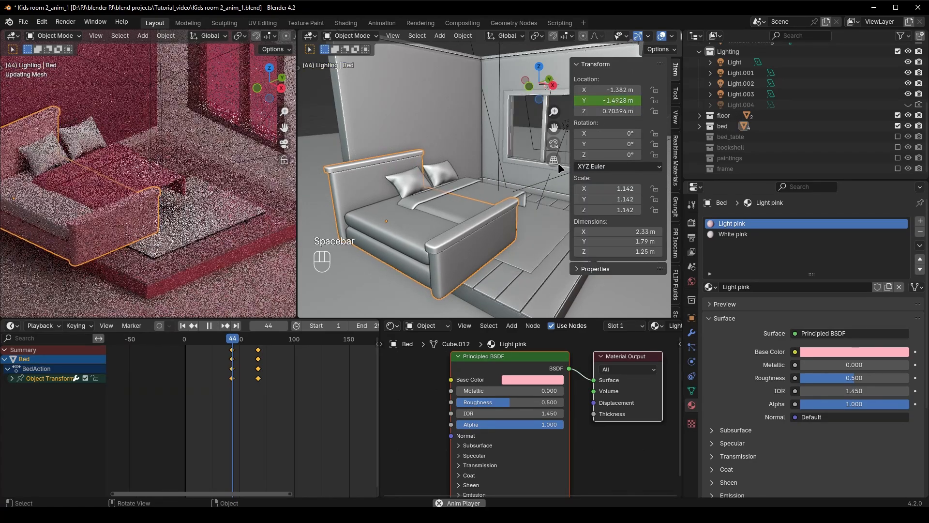
key("space")
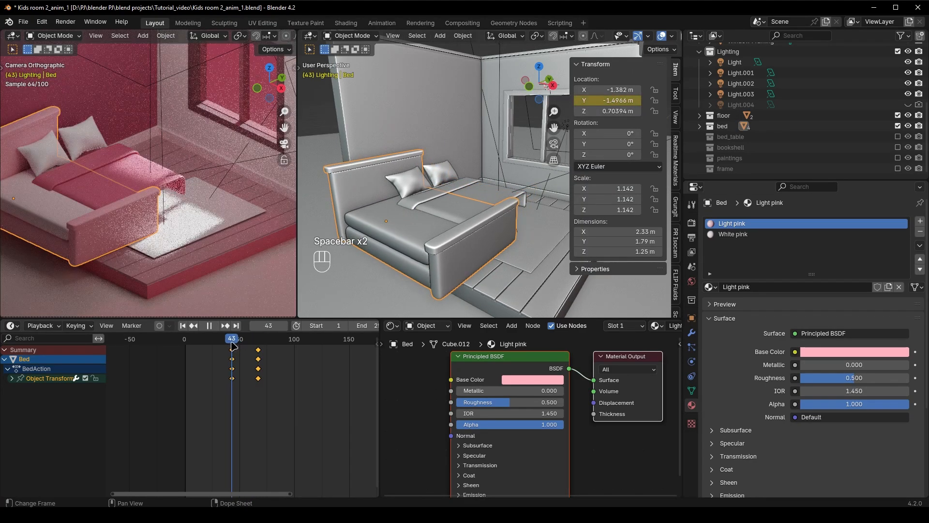
key("space")
key("space")
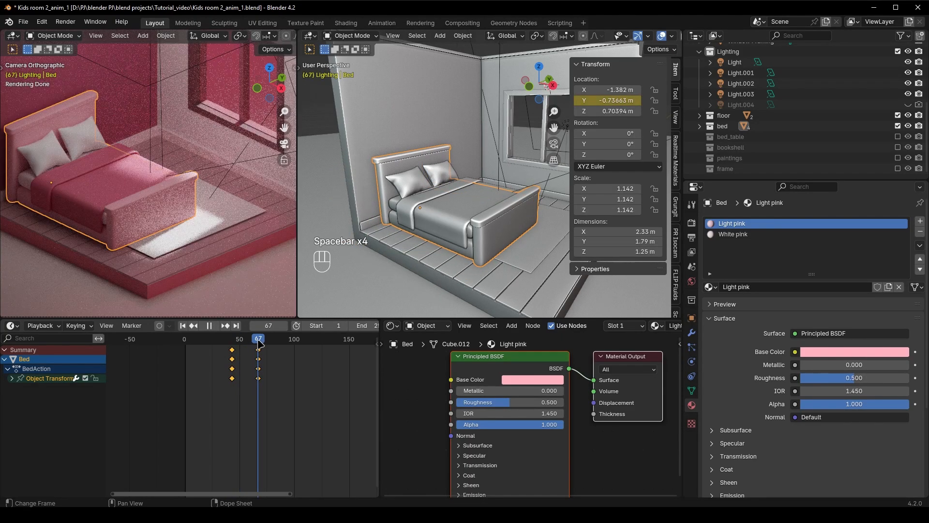
key("space")
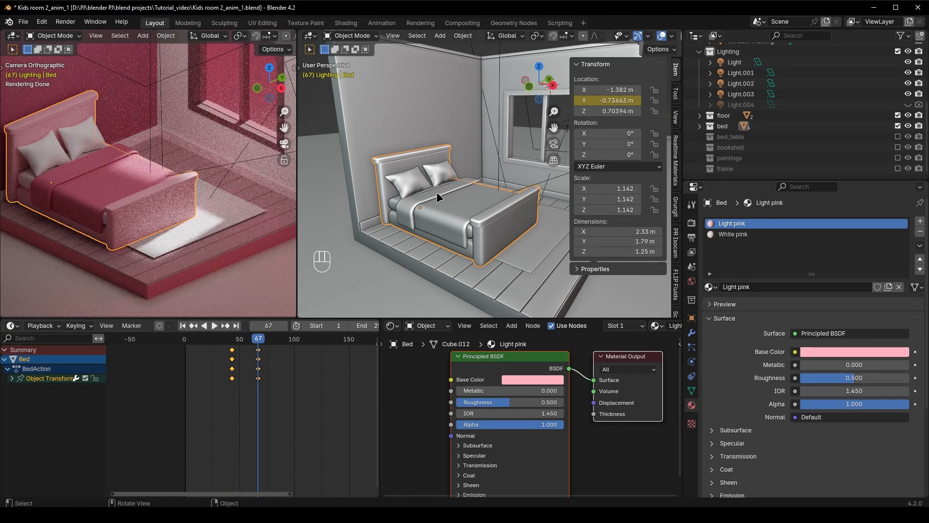
Keyframe the scale of both pillows at frame 67
left_click(429, 181)
key("i")
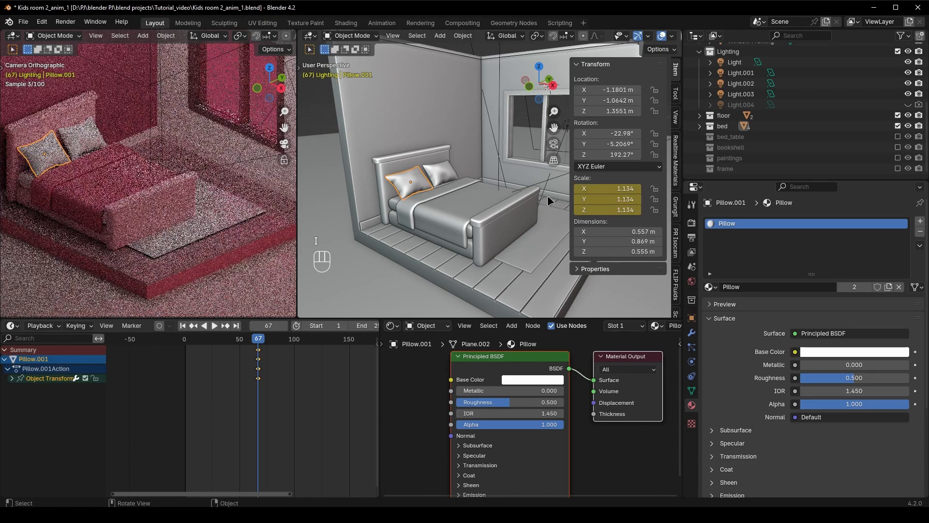
left_click(431, 170)
key("i")
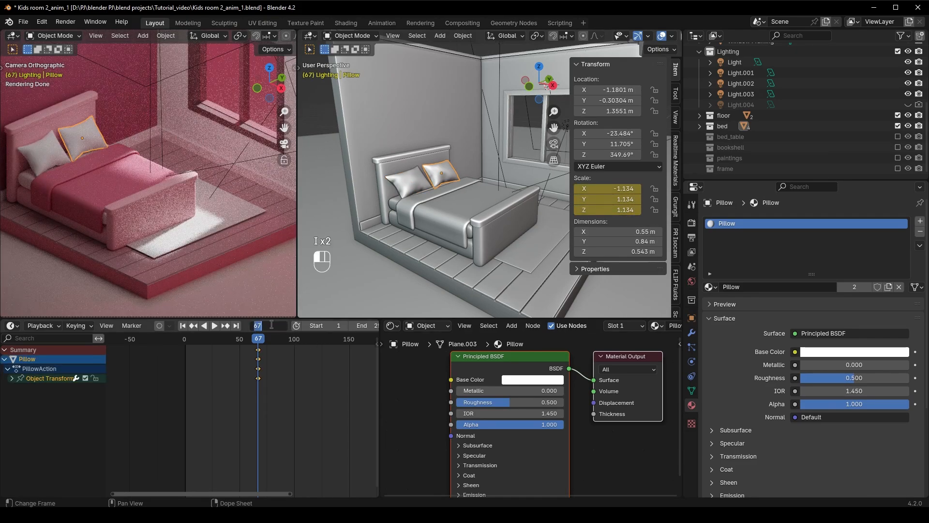
At frame 43, set the scale of both pillows to 0 on all axes, keyframe it and play the animation
key("Return")
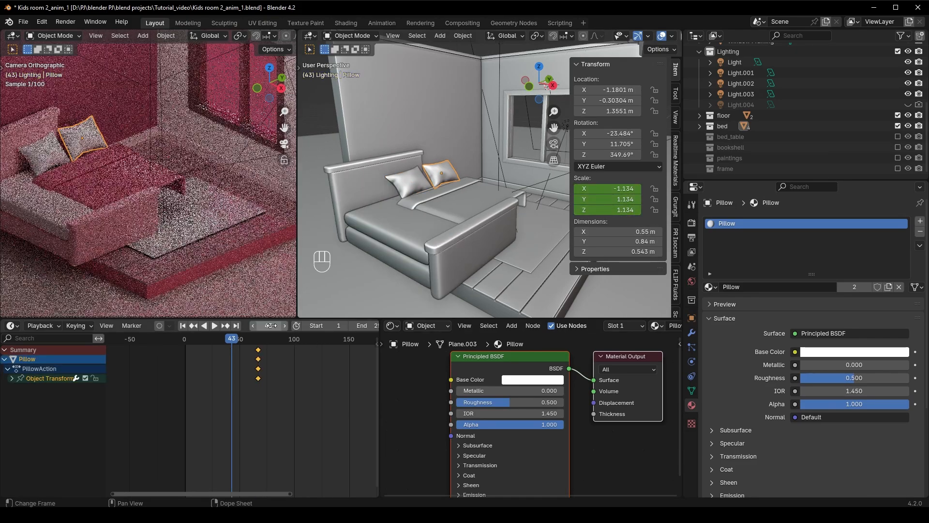
left_click(425, 180)
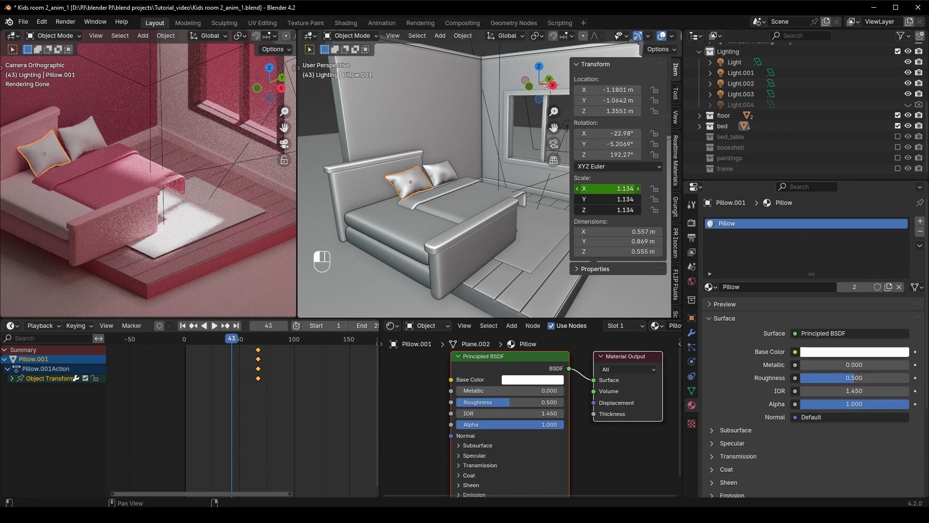
key("Return")
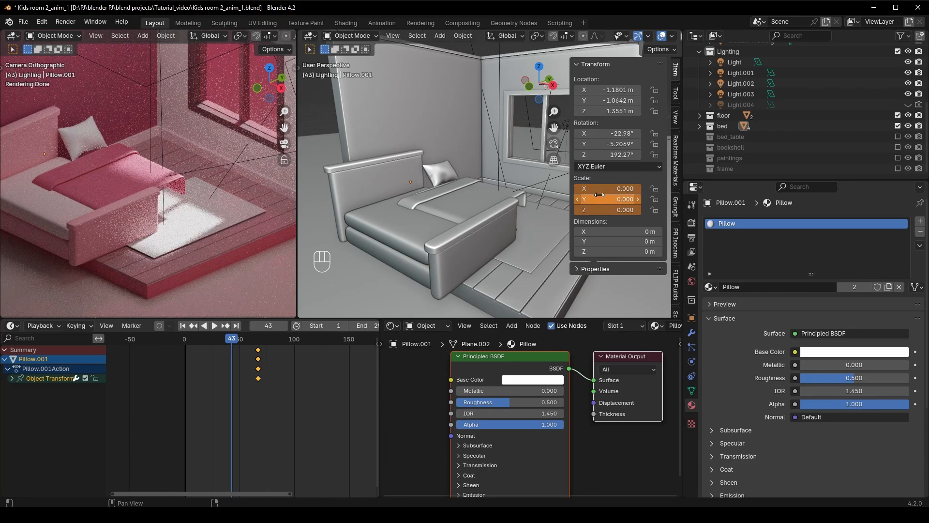
left_click(434, 179)
key("Return")
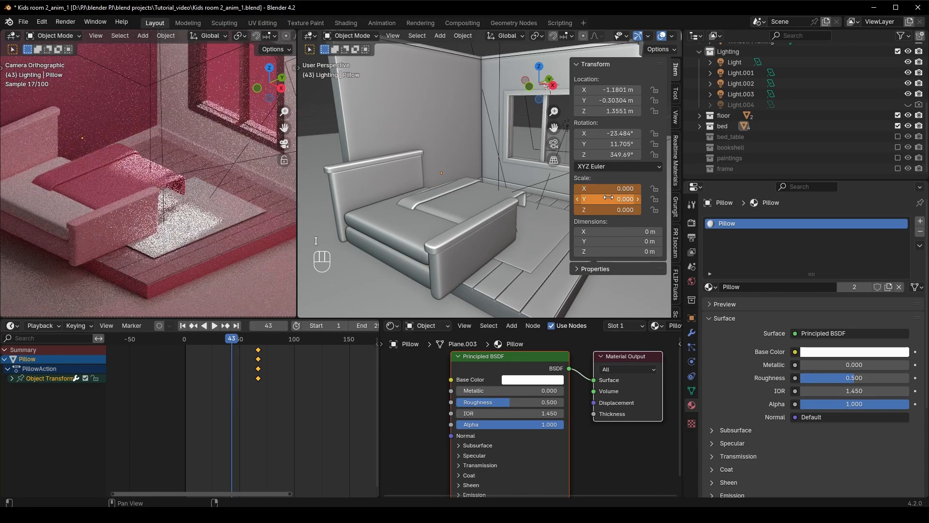
key("space")
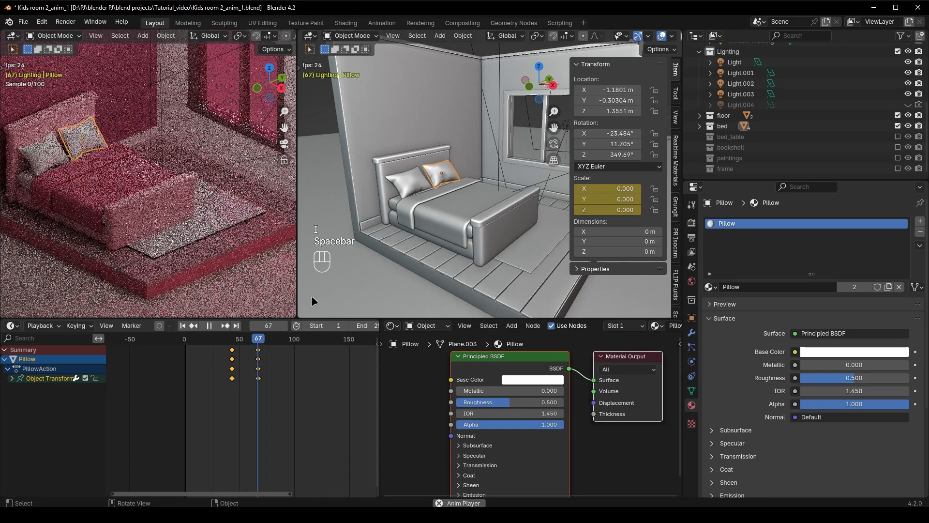
key("space")
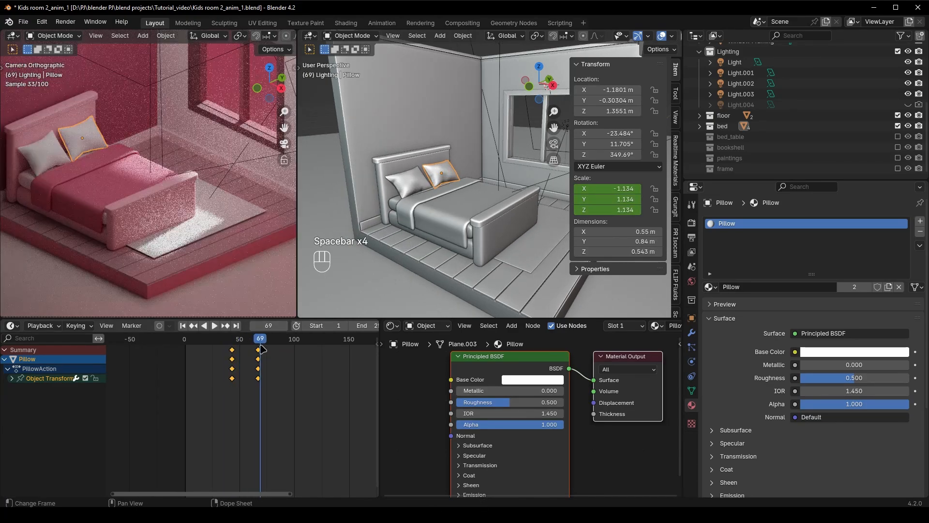
At frame 67, insert a single keyframe on the blanket's X location, keeping its resting position
left_click(451, 234)
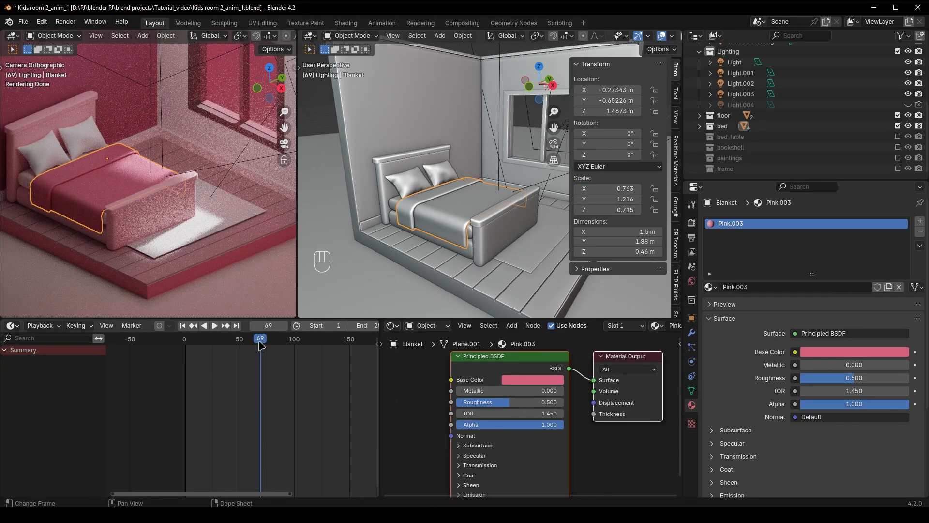
left_click(480, 238)
left_click(259, 341)
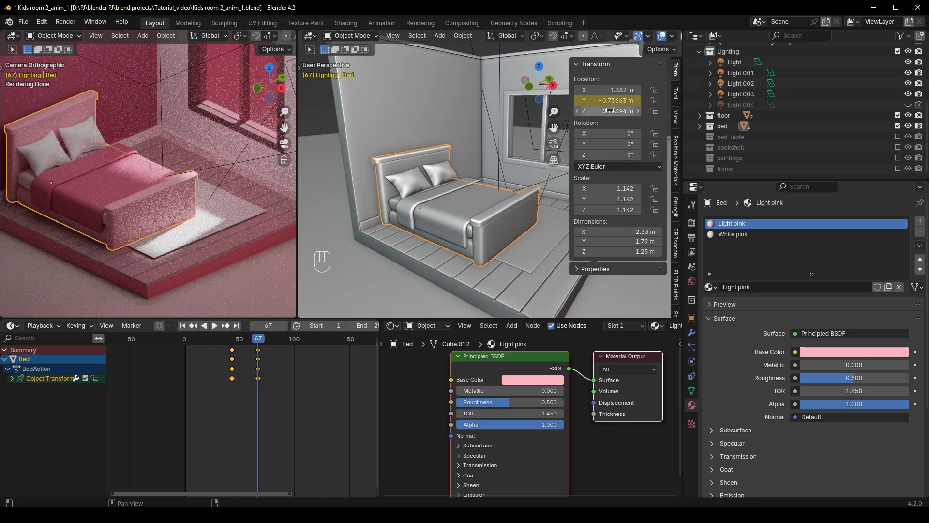
left_click(504, 178)
left_click_drag(608, 90, 621, 90)
key("ctrl+z")
right_click(614, 89)
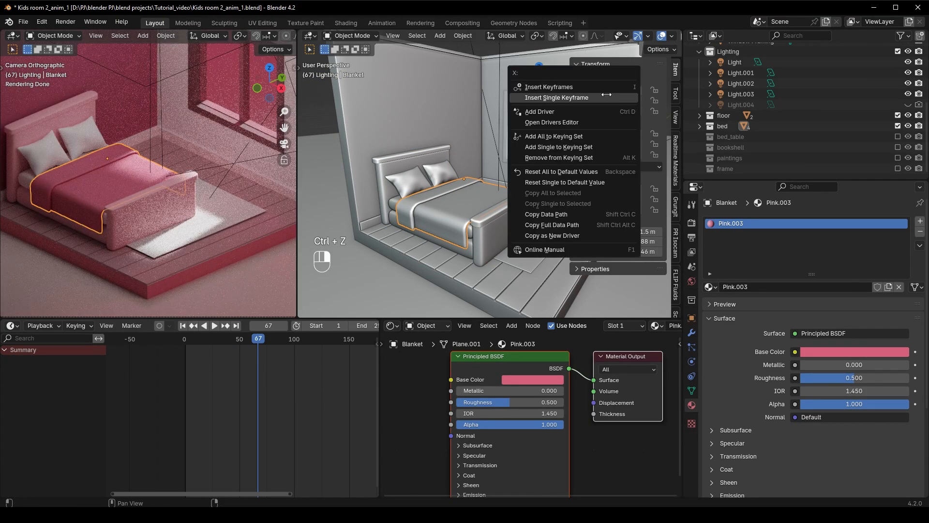
left_click(607, 96)
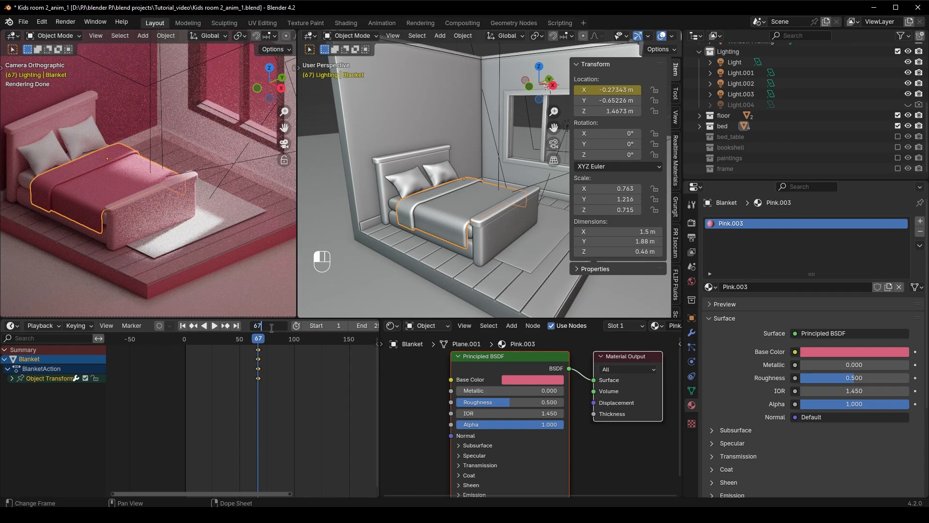
At frame 43, set the blanket's X location to about 0.31 m, keyframe only that axis and play the slide-in
type("4")
key("Return")
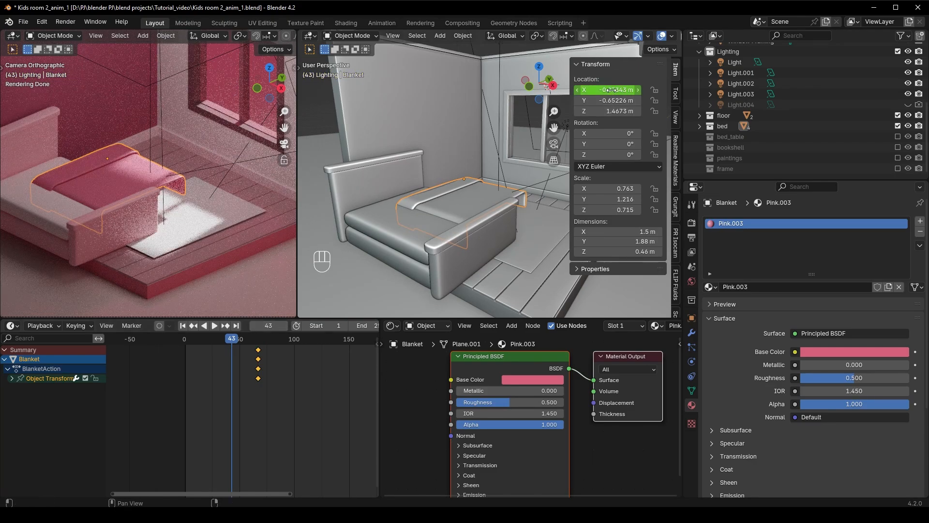
left_click_drag(611, 89, 625, 90)
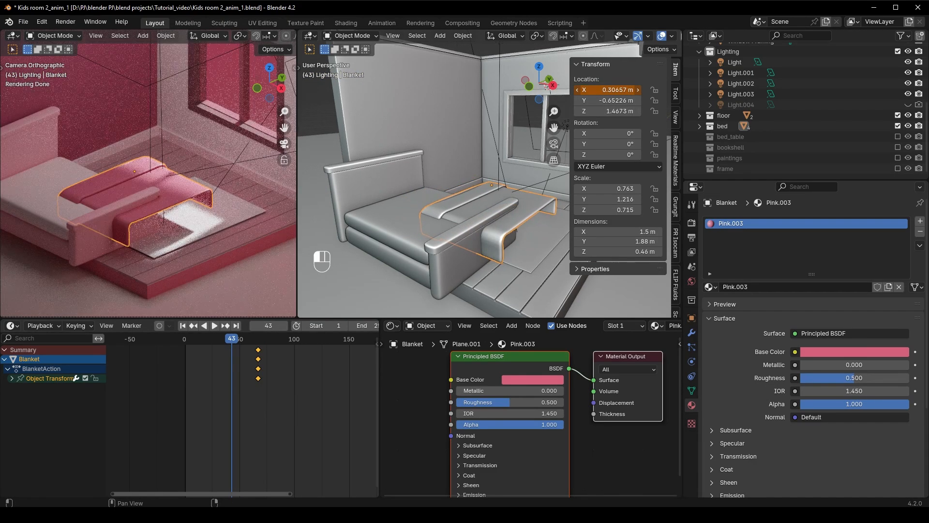
right_click(612, 90)
left_click(581, 90)
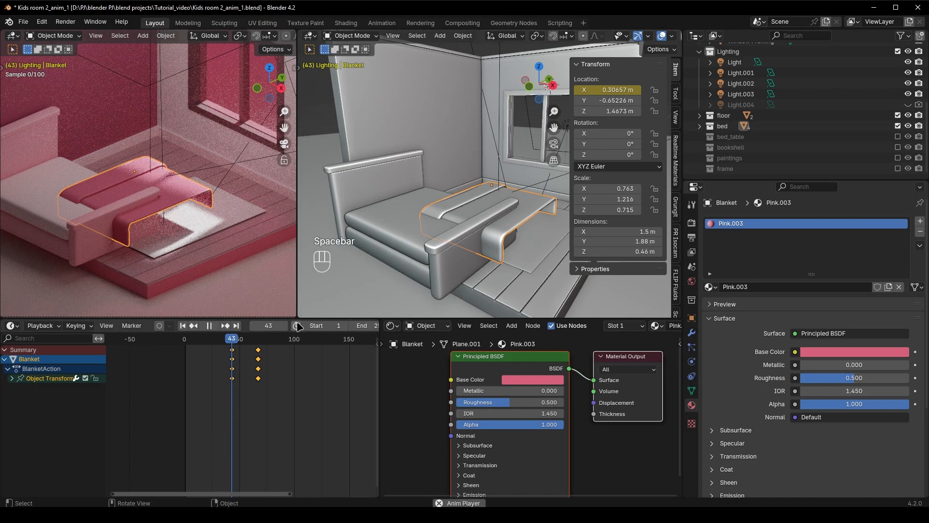
key("space")
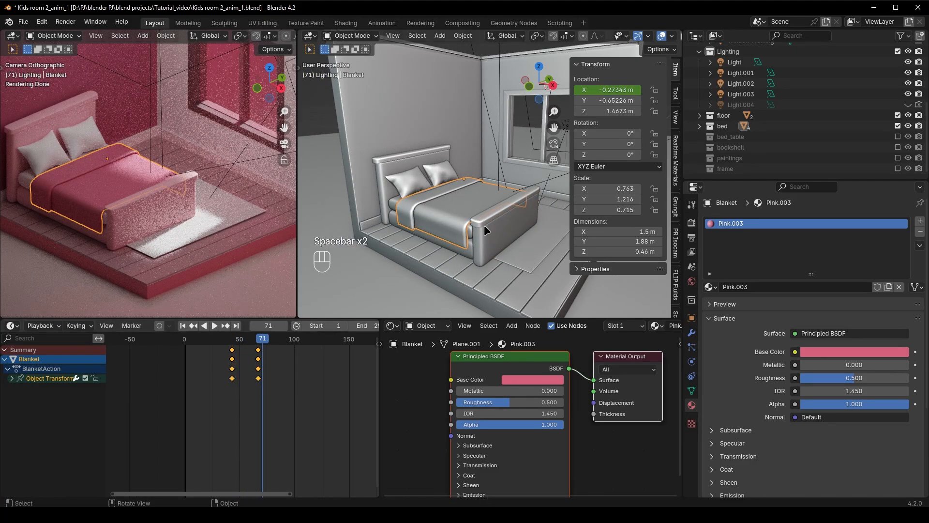
At frame 43, set the alpha of the bed frame's Light pink and White pink materials to 0 and keyframe both
left_click(484, 225)
left_click(232, 342)
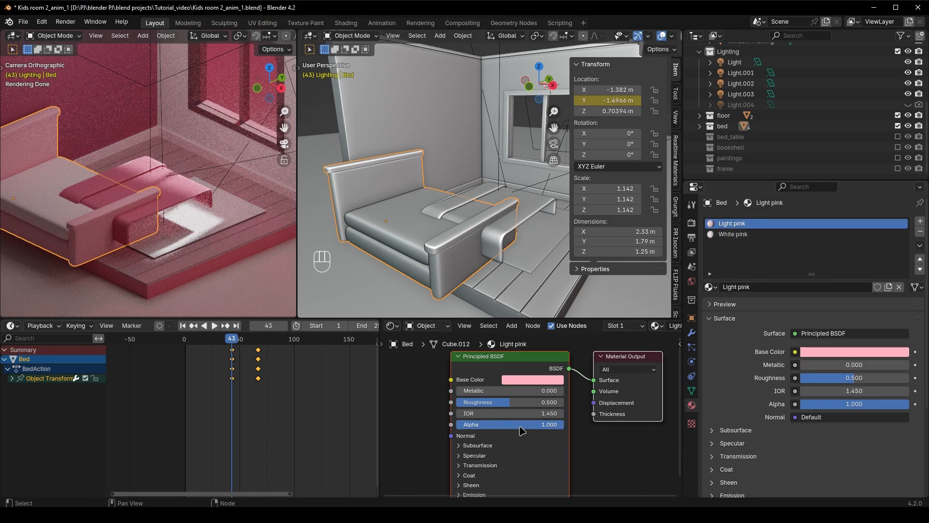
key("BackSpace")
key("i")
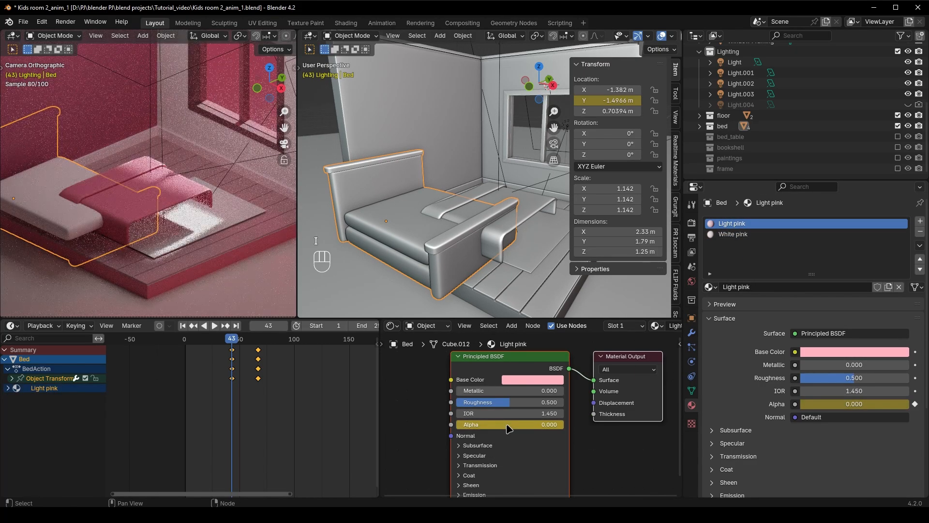
left_click(770, 234)
key("BackSpace")
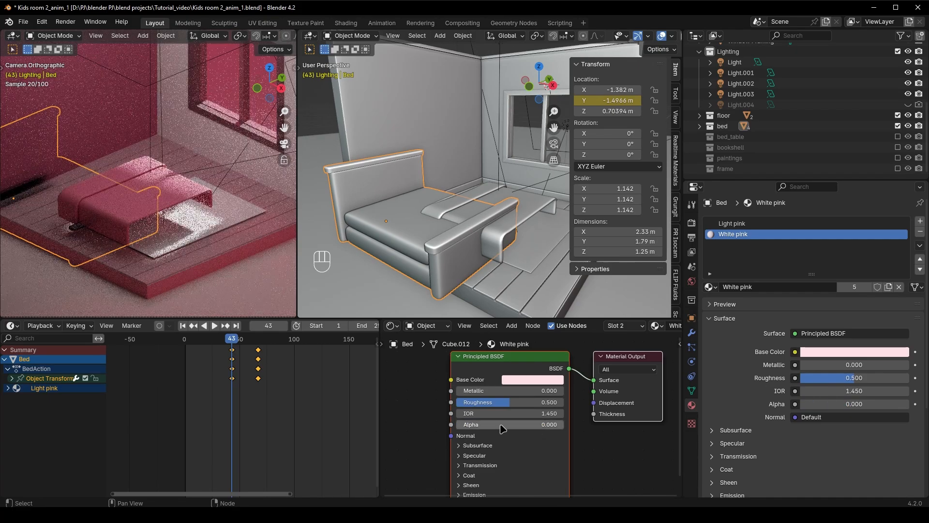
key("i")
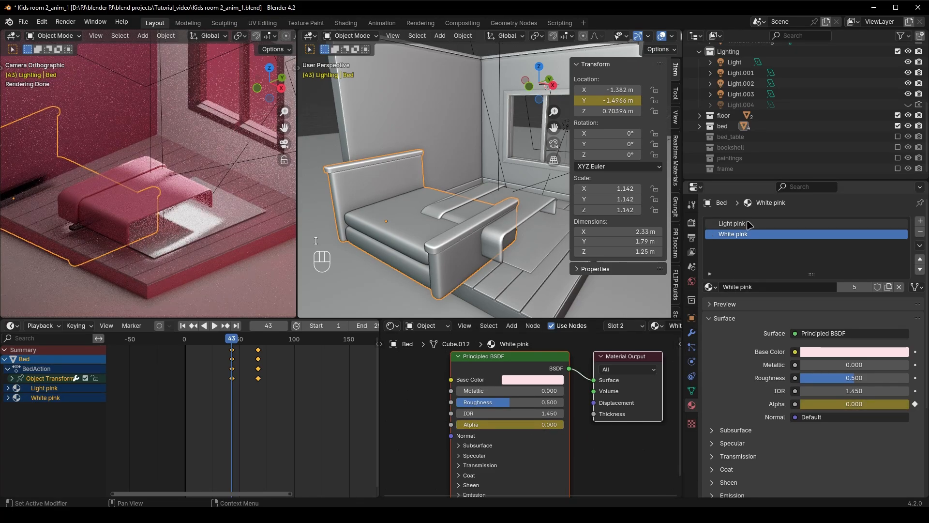
At frame 67, set the alpha of the Light pink and White pink bed materials to 1, keyframe both and play the fade-in
left_click(749, 225)
key("Up")
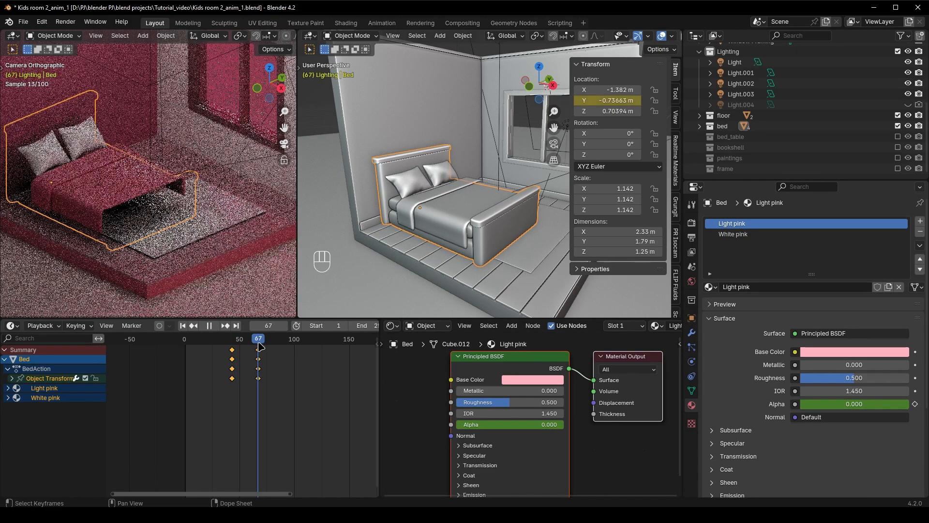
left_click_drag(512, 425, 564, 426)
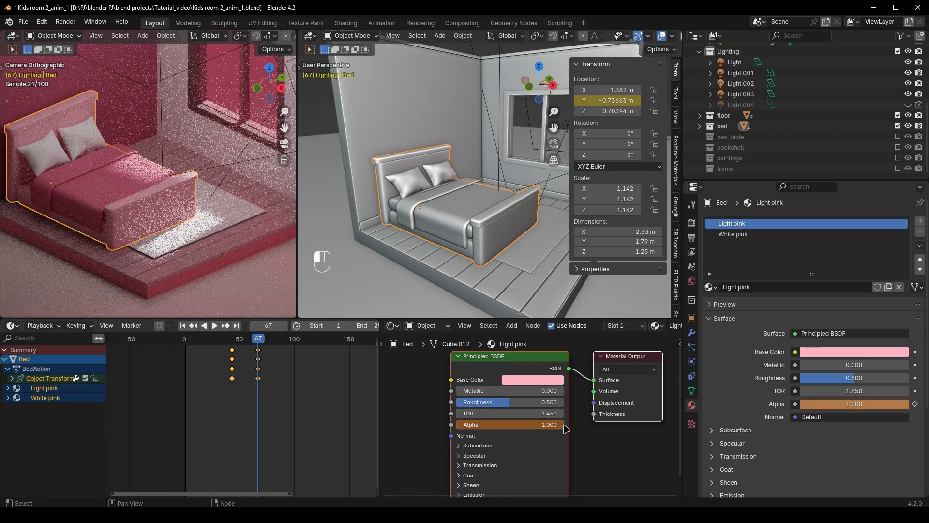
left_click(755, 235)
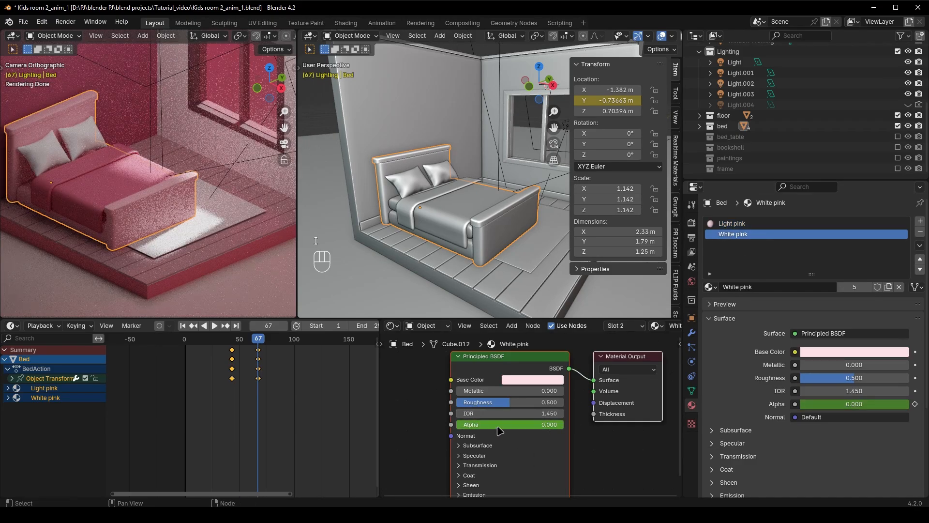
key("i")
key("space")
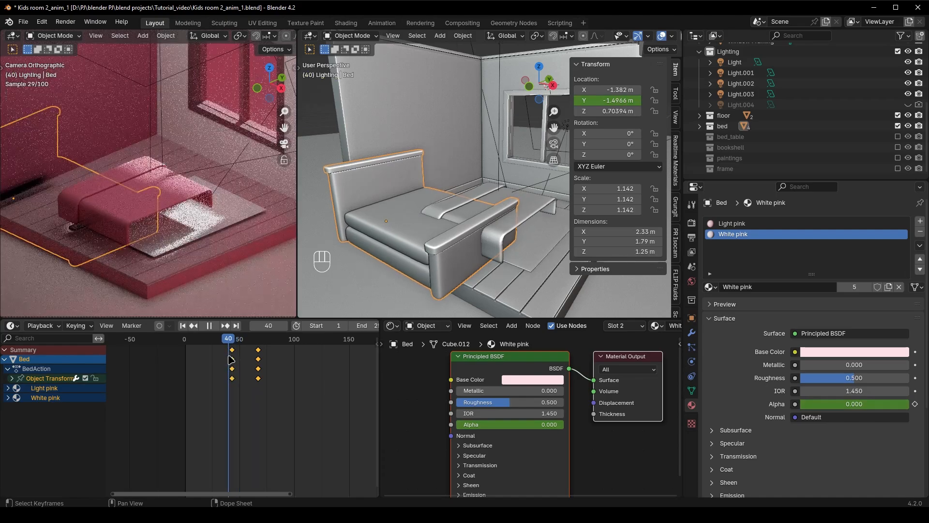
key("space")
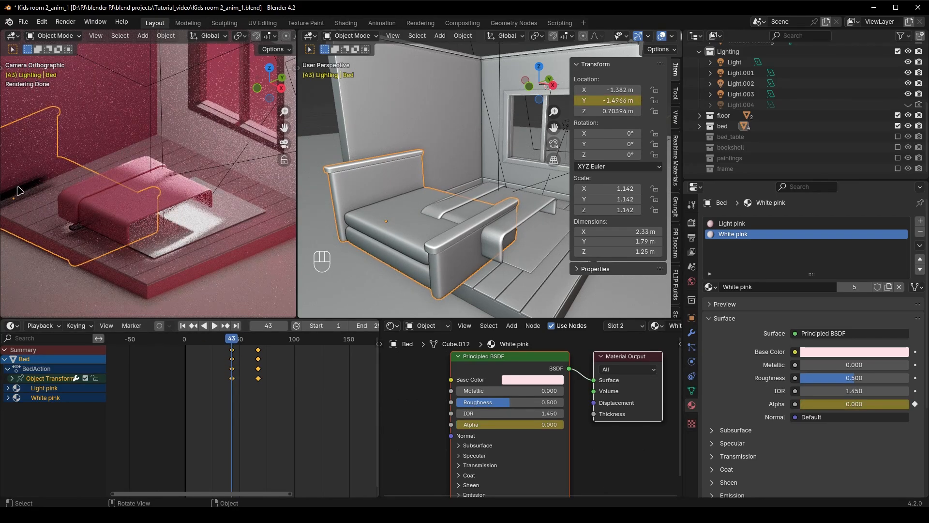
Expand the bed collection and keyframe the enabled render visibility of Bed and Blanket at frame 43
left_click(699, 126)
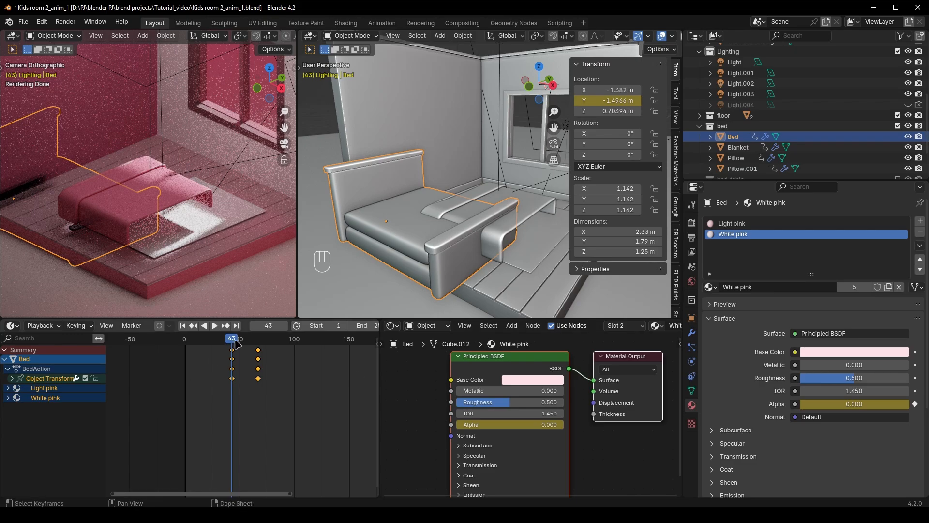
mouse_move(234, 340)
left_mouse_down()
mouse_move(214, 341)
mouse_move(232, 342)
left_mouse_up()
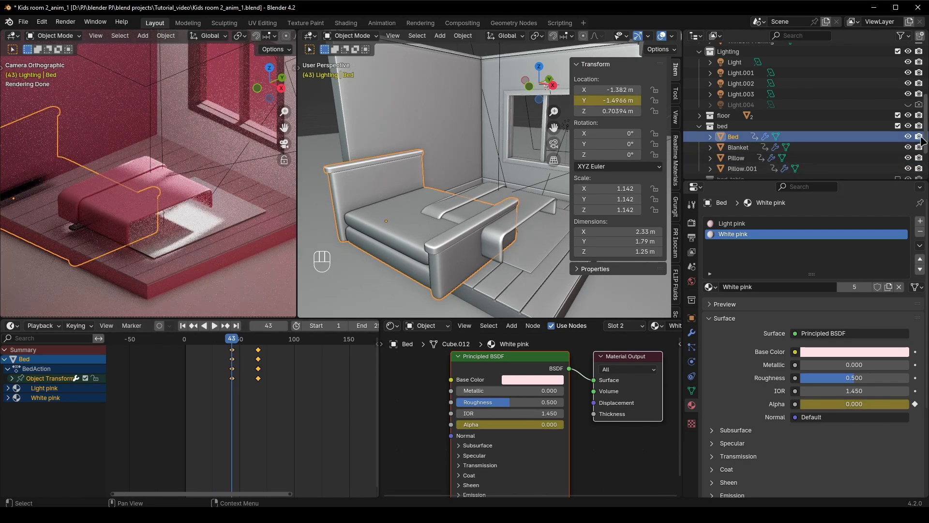
key("i")
key("i")
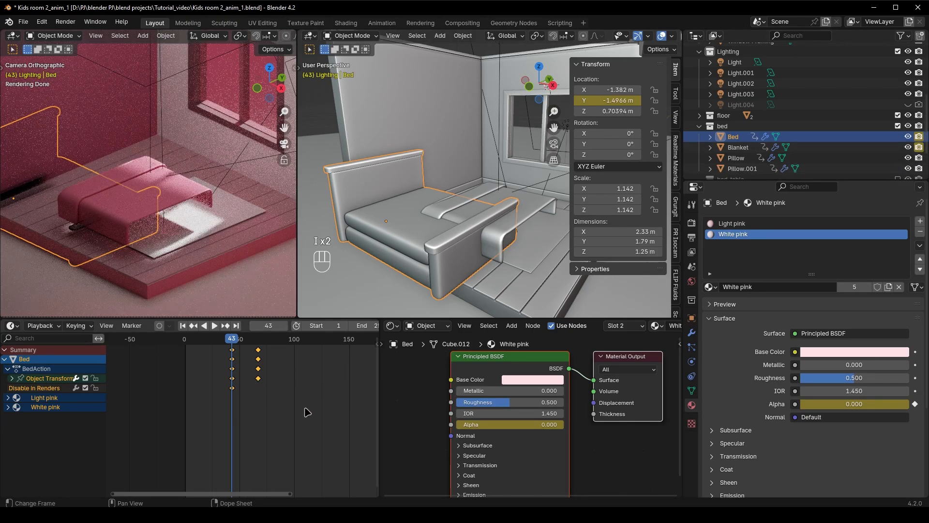
At frame 42, disable Bed and Blanket in renders and keyframe that visibility for both
key("Left")
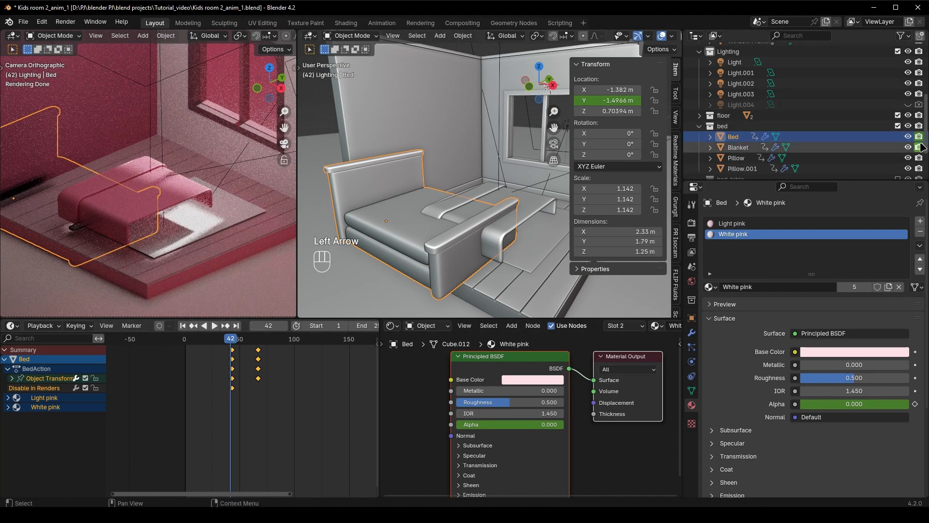
left_click_drag(921, 145, 922, 137)
key("i")
key("i")
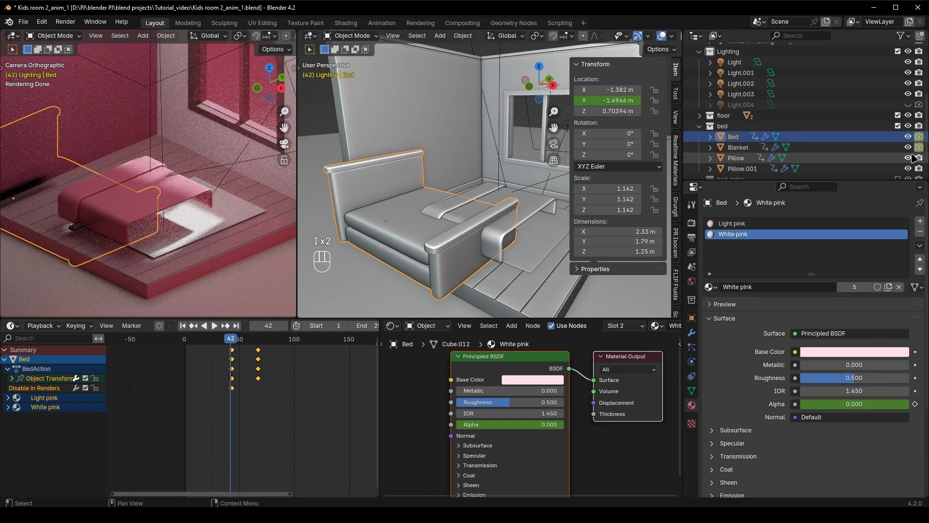
Save the file and test-render frame 42 to check that the bed and blanket are hidden
key("ctrl+s")
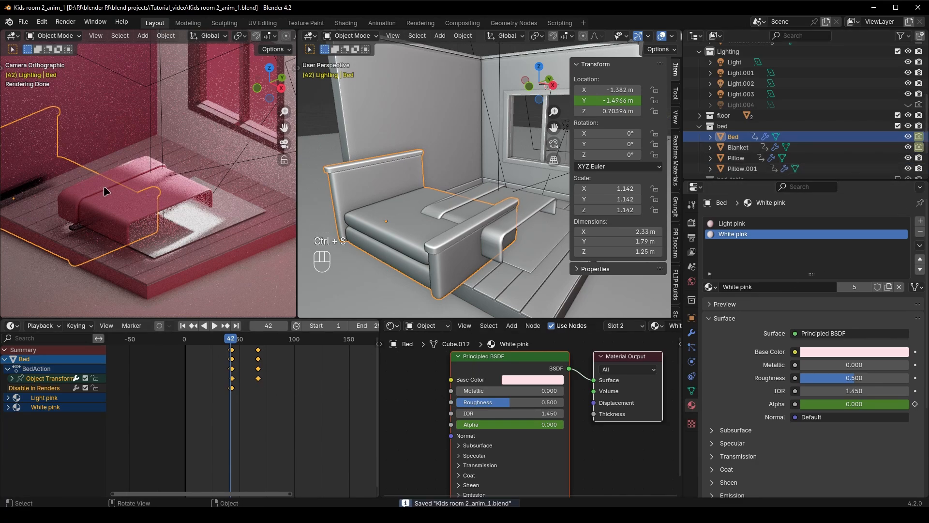
left_click(66, 22)
left_click(77, 36)
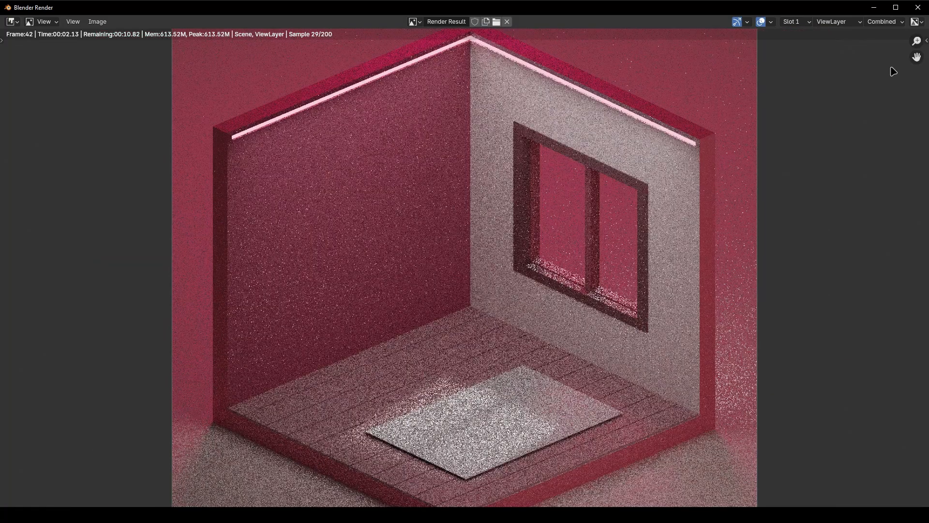
key("Escape")
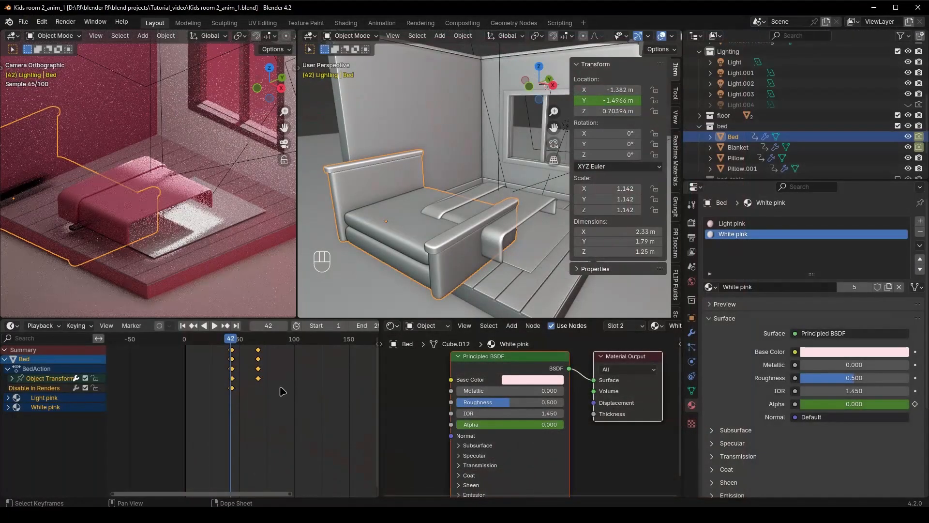
Save the file again and play the bed's slide and fade-in from frame 42
key("z")
key("z")
key("ctrl+s")
key("space")
key("space")
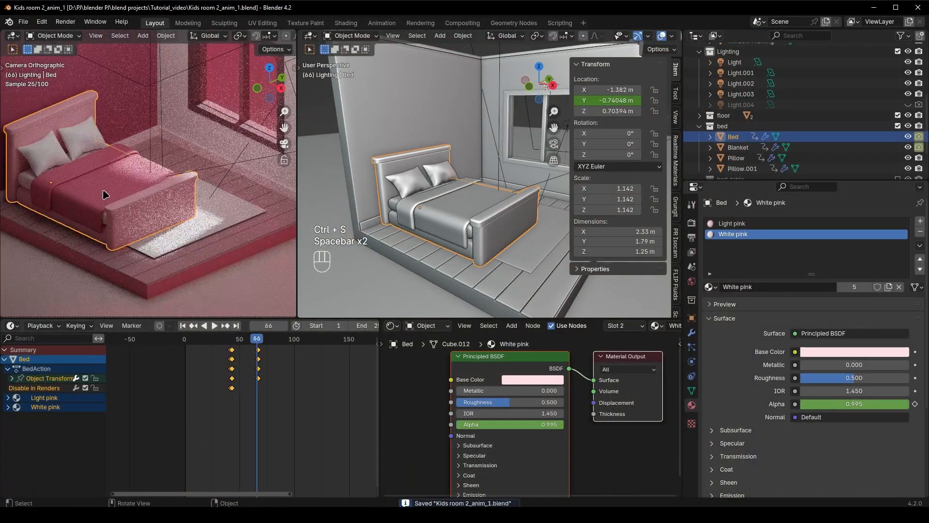
At frame 43, set the alpha of the blanket's Pink.003 material to 0 and keyframe it
left_click(104, 195)
left_click(232, 339)
middle_click_drag(508, 429, 490, 420)
left_click_drag(491, 419, 439, 420)
key("i")
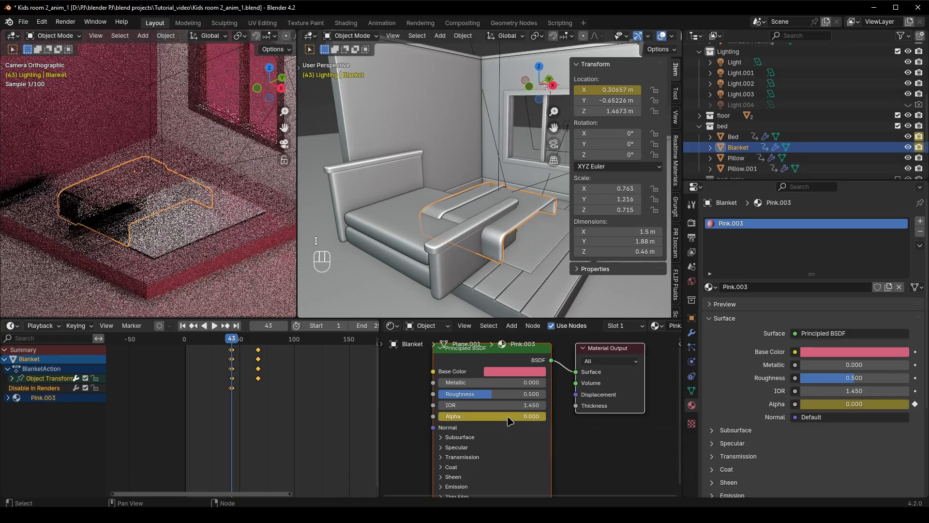
At frame 67, set the alpha of the blanket's Pink.003 material to 1, keyframe it and play the fade-in
left_click(260, 340)
left_click_drag(260, 344, 258, 345)
left_click_drag(476, 419, 509, 419)
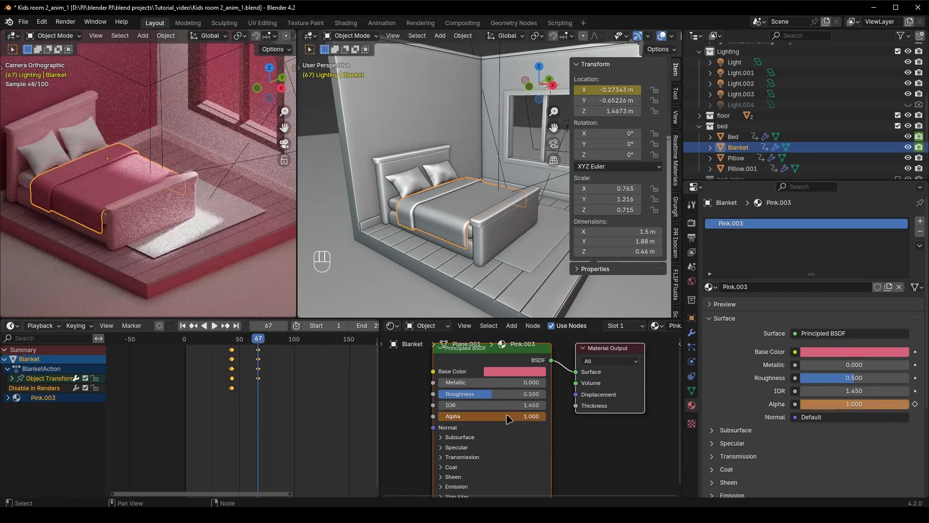
key("i")
left_click(227, 344)
key("space")
key("space")
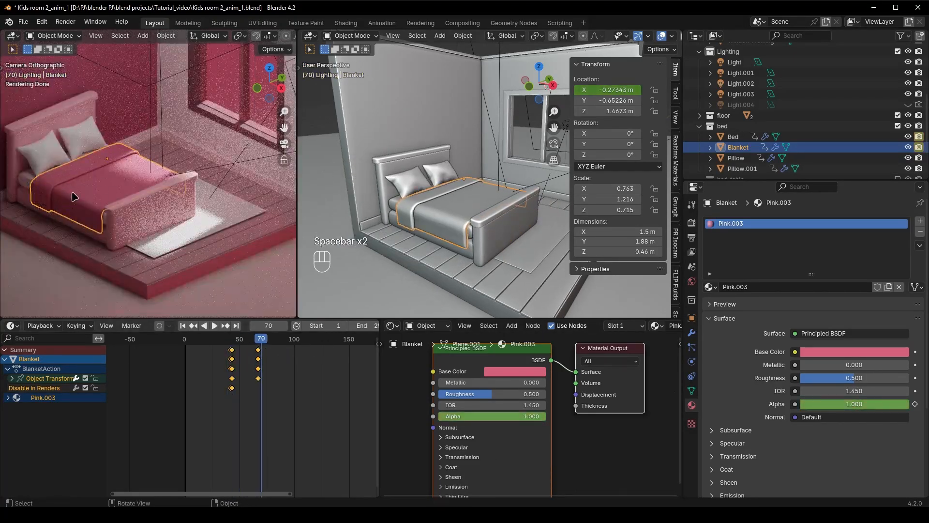
Shift the keyframes of the blanket and both pillows later so they start at about frame 67, and play the animation
left_click(46, 153, "shift")
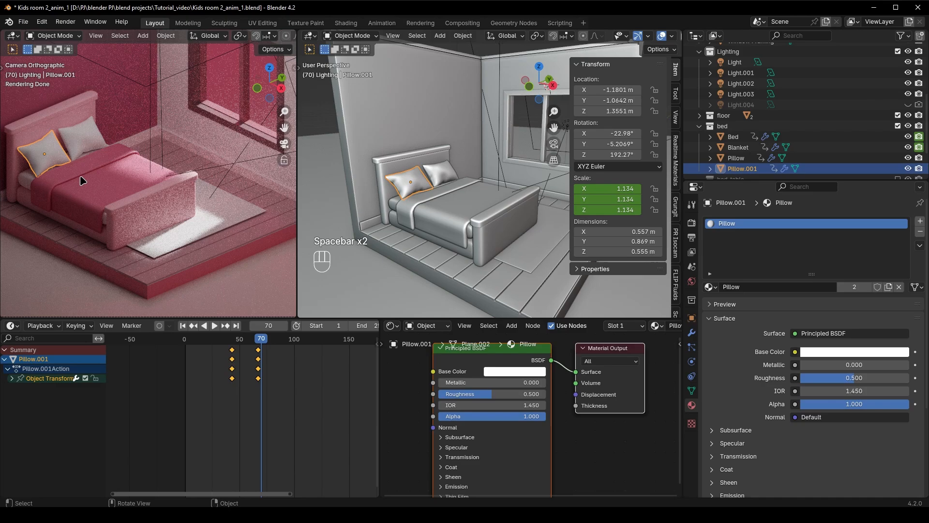
left_click(77, 137, "shift")
mouse_move(258, 341)
left_mouse_down()
mouse_move(234, 344)
mouse_move(258, 350)
left_mouse_up()
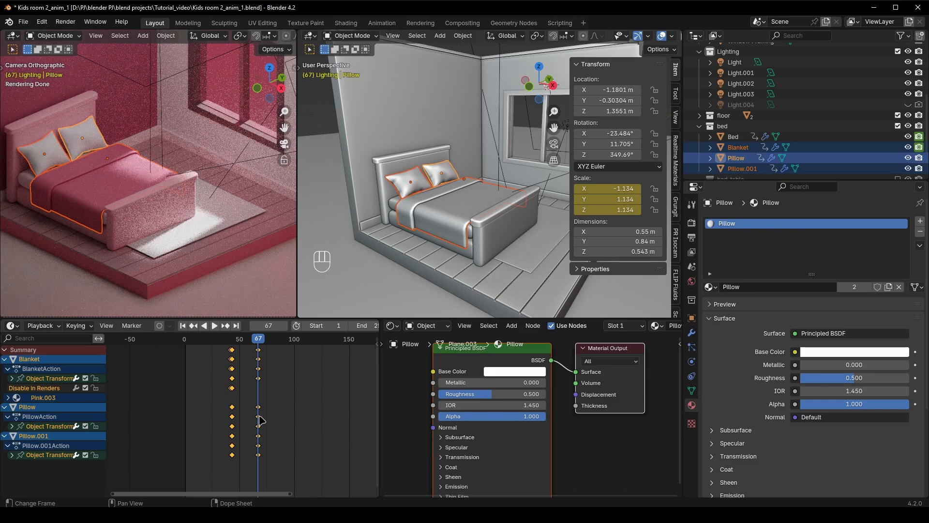
key("g")
left_click(283, 421)
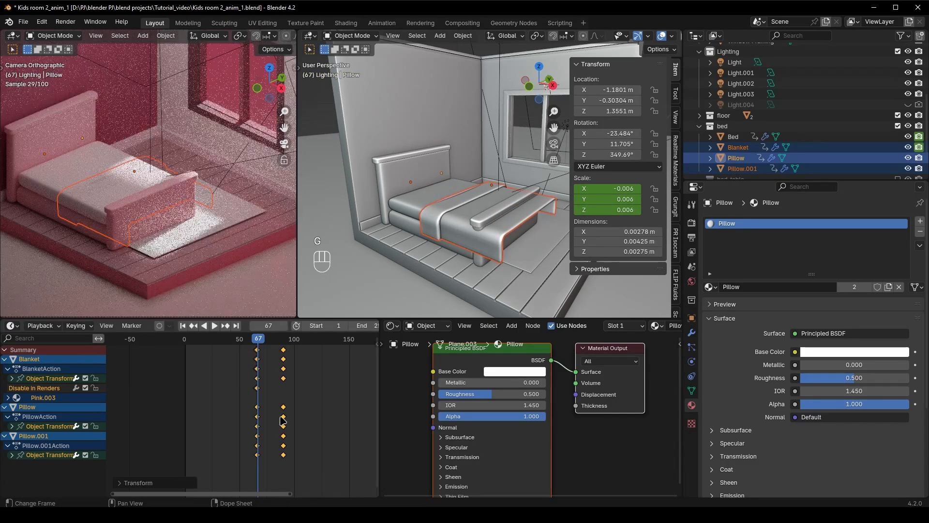
key("space")
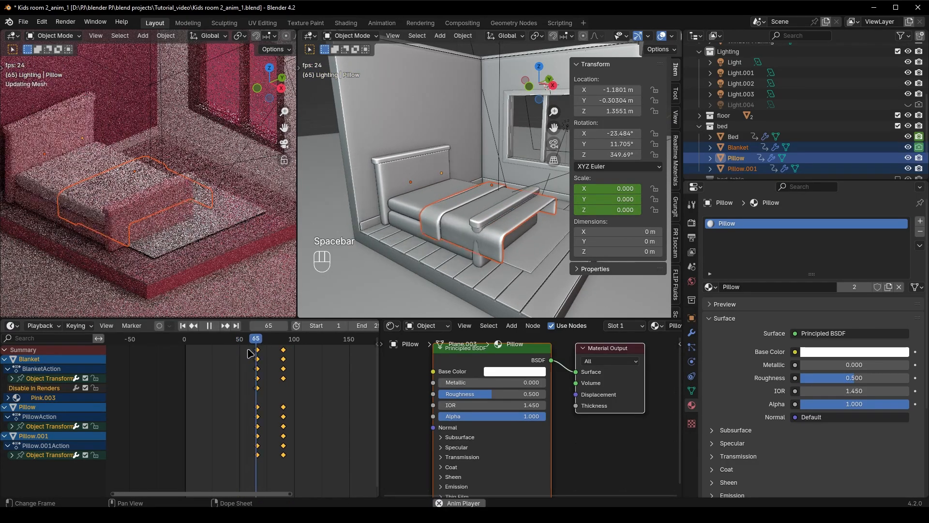
key("space")
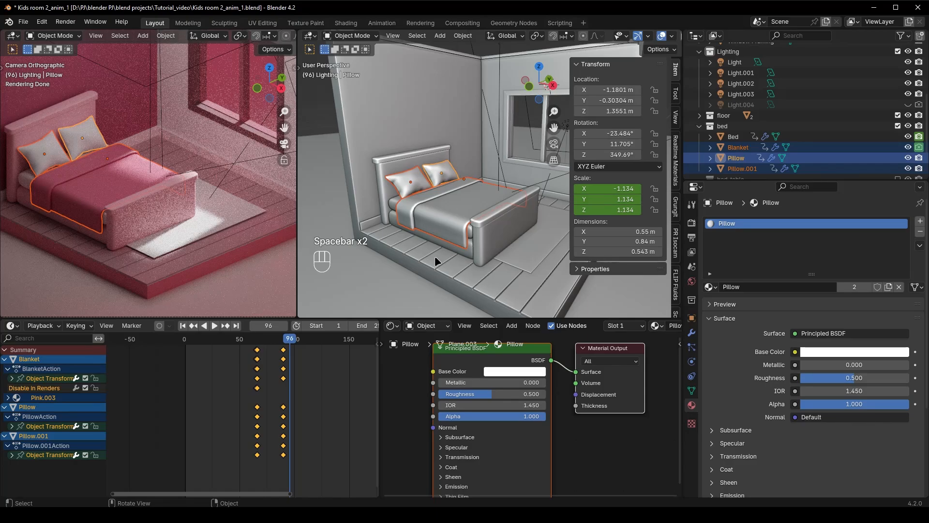
Shift the keyframes of only the two pillows later so they start at about frame 90, play the animation and save the file
left_click(334, 397)
left_click_drag(286, 339, 261, 344)
left_click(438, 174)
left_click(412, 183, "shift")
key("a")
key("g")
left_click(323, 407)
key("space")
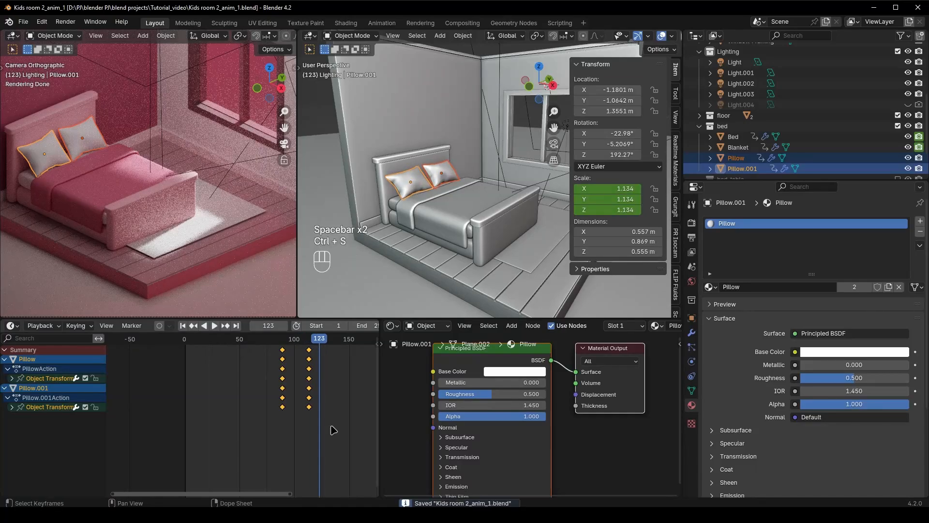
key("space")
key("ctrl+s")
Collapse the bed collection in the outliner and enable the bed_table collection
scroll(476, 269, "down", 6)
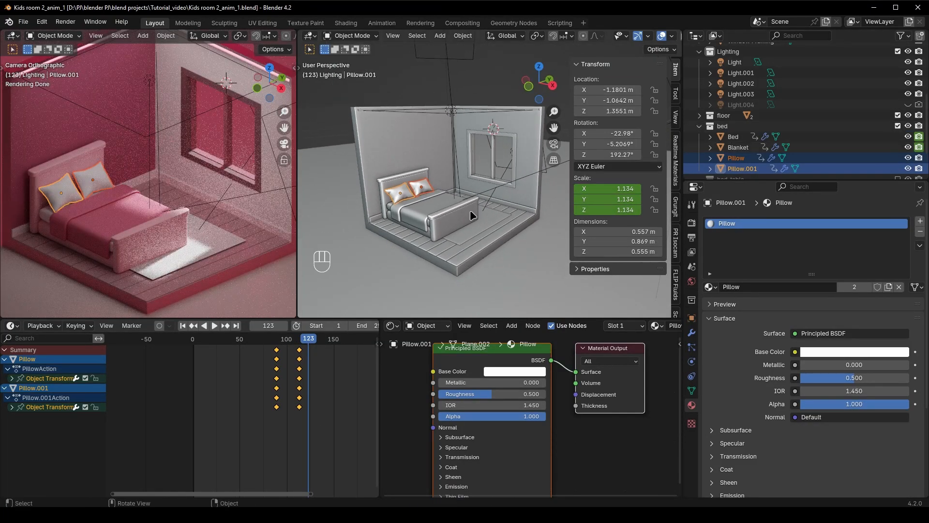
key("n")
left_click(699, 126)
left_click(898, 137)
Set the current frame to the pillow's last keyframe at frame 114
scroll(420, 228, "up", 8)
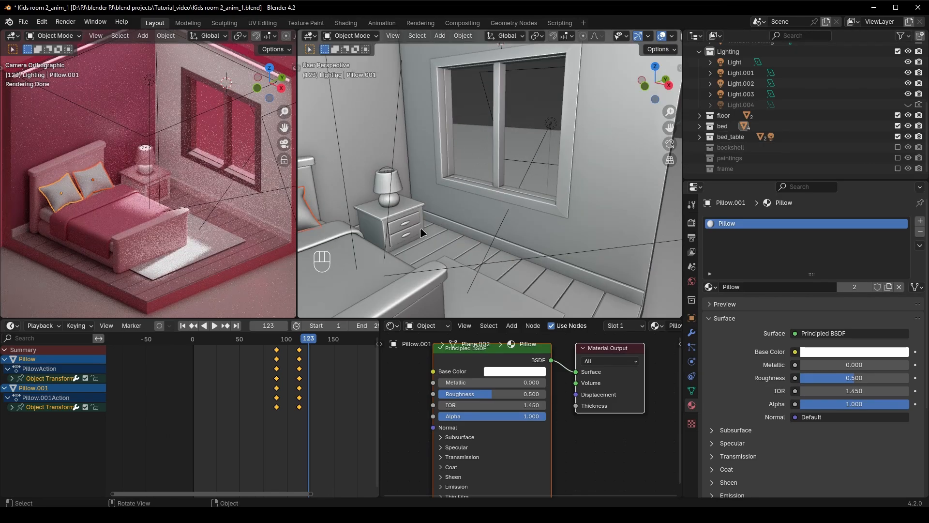
left_click(472, 231)
left_click(299, 339)
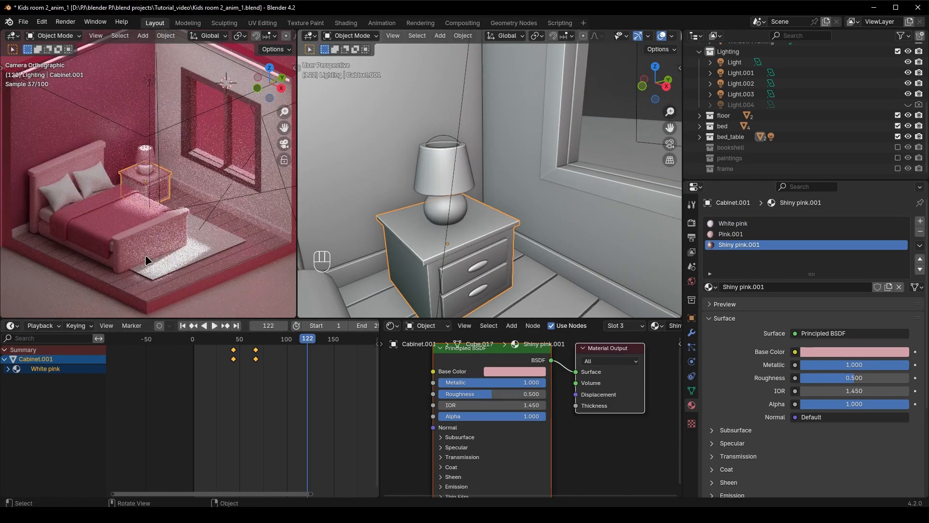
left_click(146, 255)
left_click(72, 191)
left_click(300, 345)
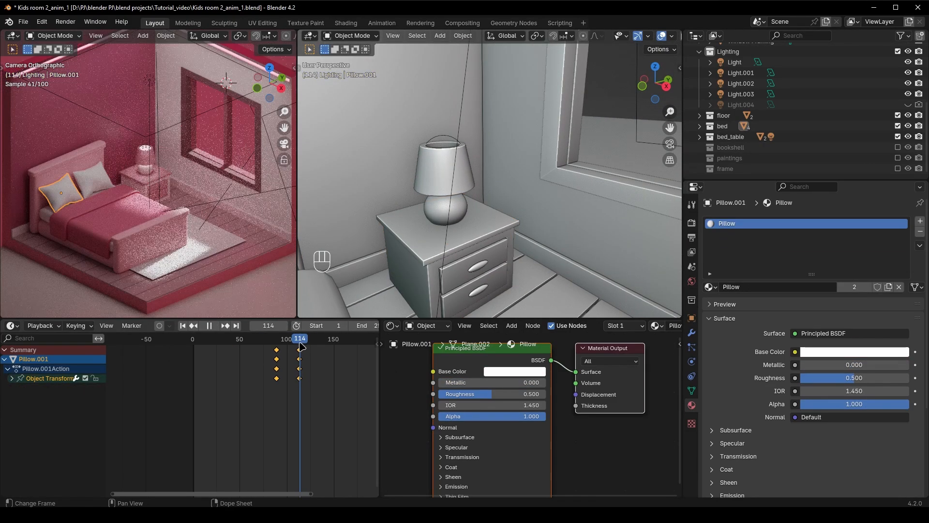
key("space")
At frame 138, insert a single keyframe on the bedside cabinet's X location
left_click(492, 239)
scroll(492, 238, "down", 8)
scroll(492, 238, "up", 8)
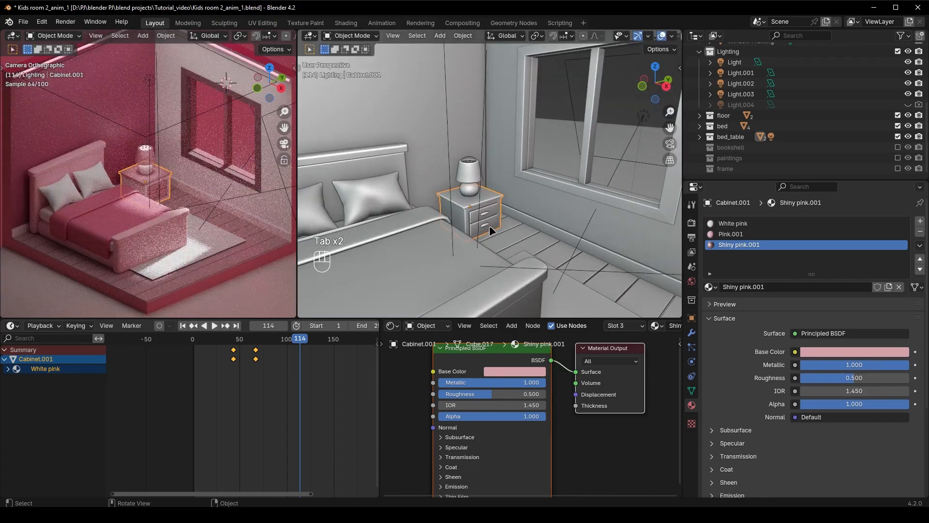
key("n")
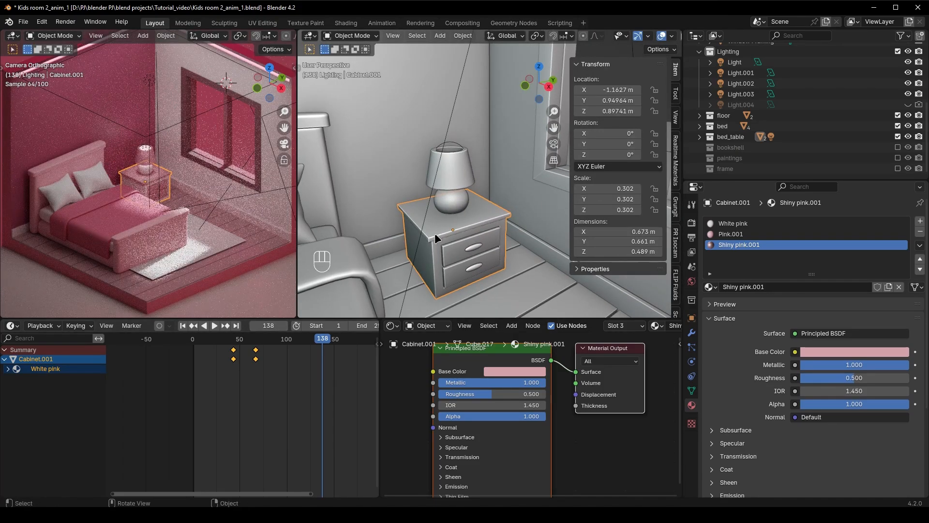
key("ctrl+z")
key("ctrl+z")
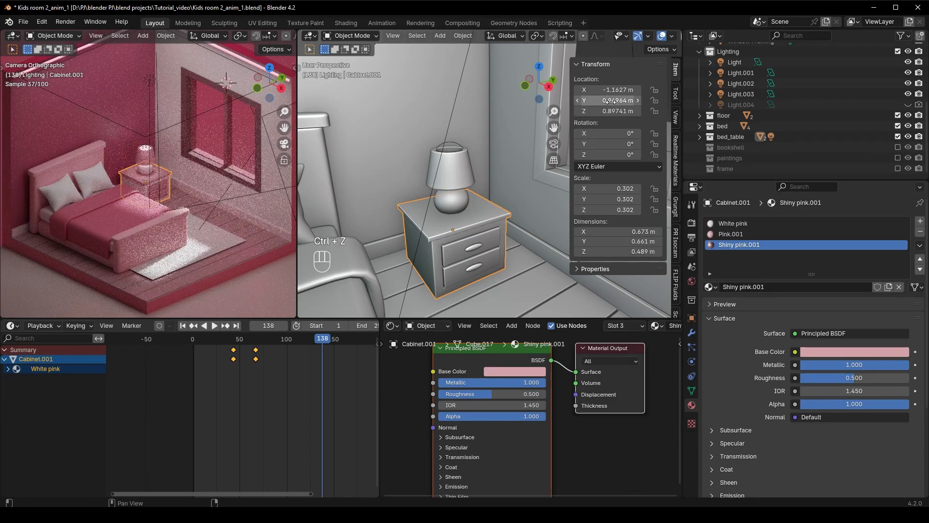
key("ctrl+z")
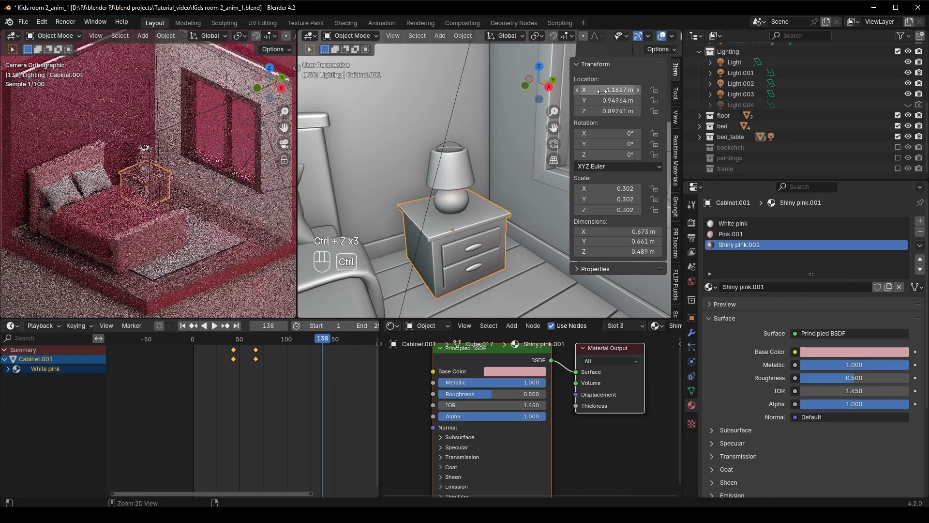
right_click(603, 89)
left_click(602, 87)
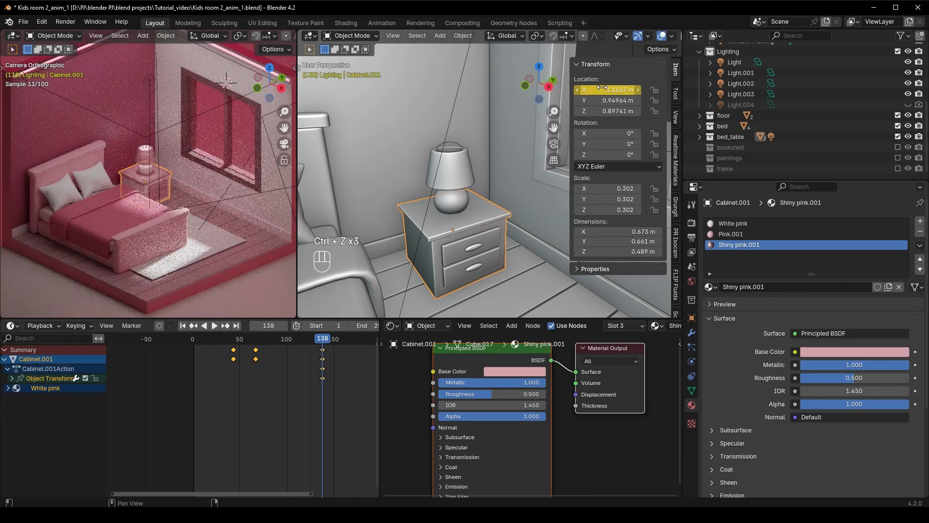
At frame 138, insert single keyframes on the Z location of the lamp and of its point light
left_click(458, 191)
right_click(609, 111)
left_click(611, 114)
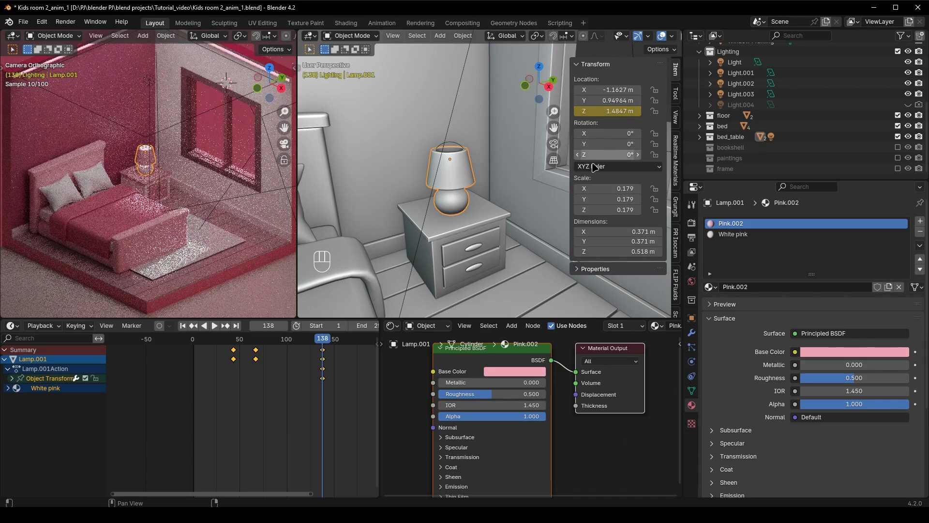
left_click(452, 143)
right_click(608, 111)
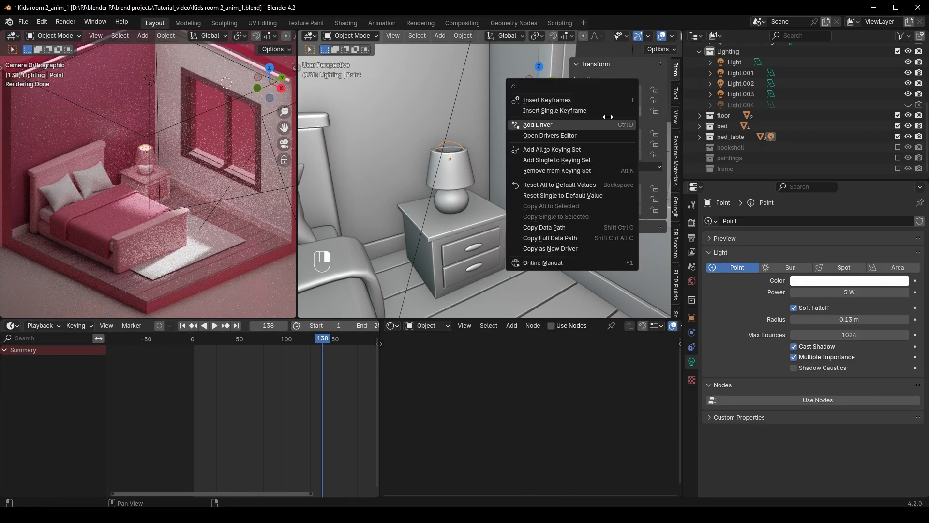
left_click(614, 113)
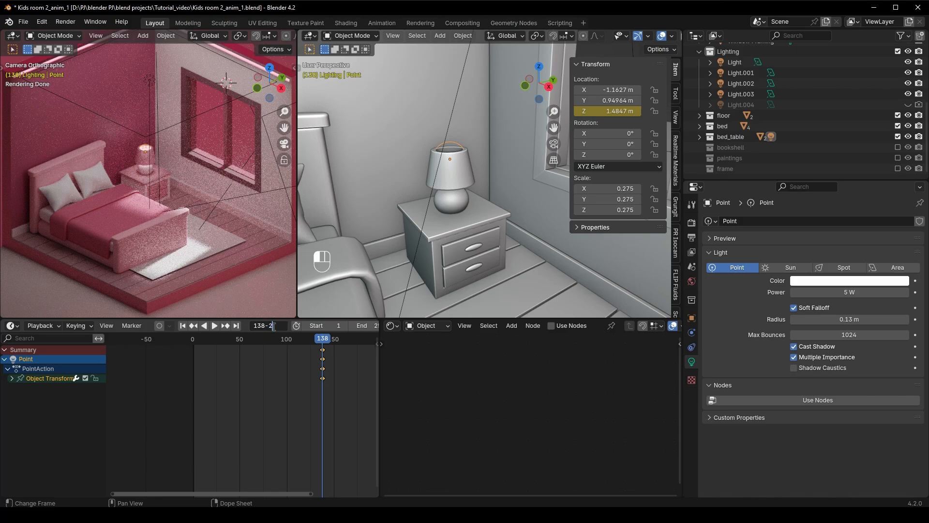
At frame 114, raise the lamp and its point light together to about Z 1.81 m and keyframe their Z locations
type("4")
key("Return")
left_click(450, 191)
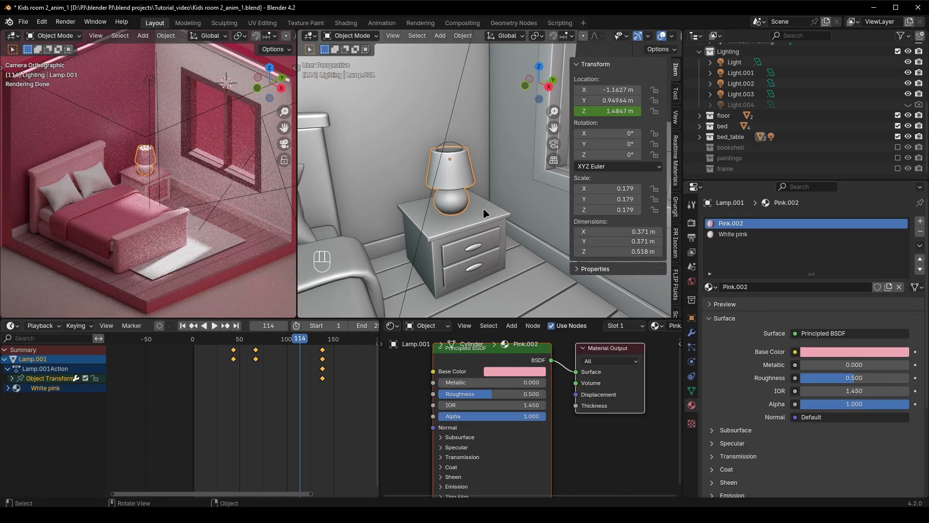
left_click(455, 150, "shift")
key("g")
key("z")
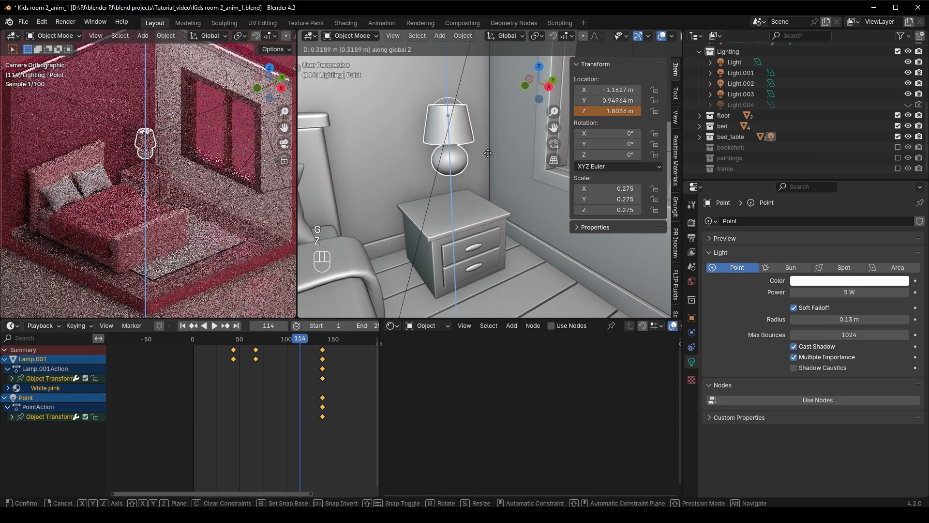
left_click(490, 153)
right_click(620, 120)
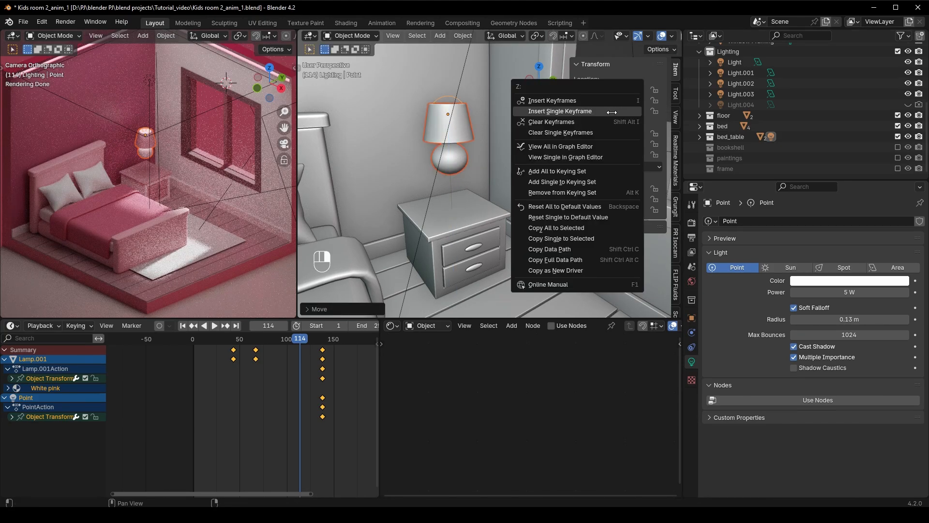
left_click(571, 110)
left_click(469, 103)
left_click(466, 132)
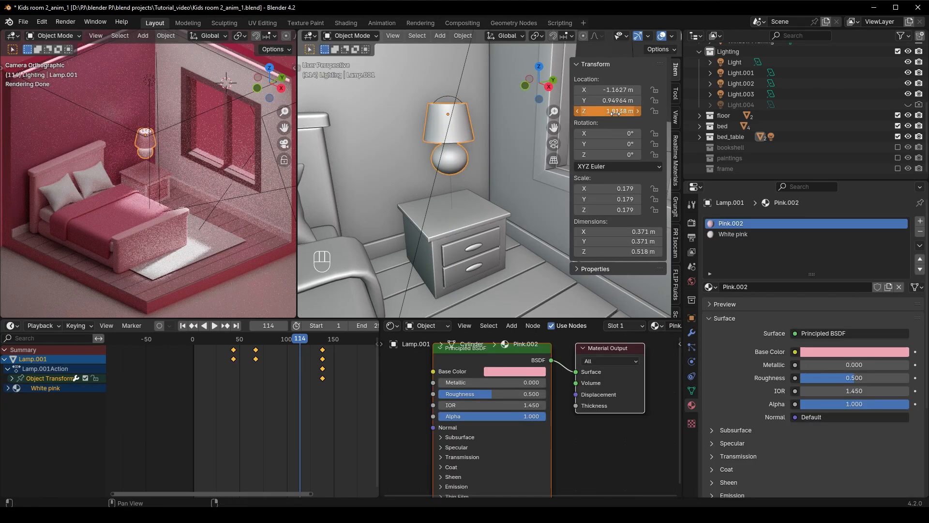
At frame 114, slide the cabinet to X -0.51269 m, insert a single keyframe on X and play the animation
left_click(460, 205)
left_click_drag(607, 93, 638, 94)
right_click(607, 89)
left_click(607, 90)
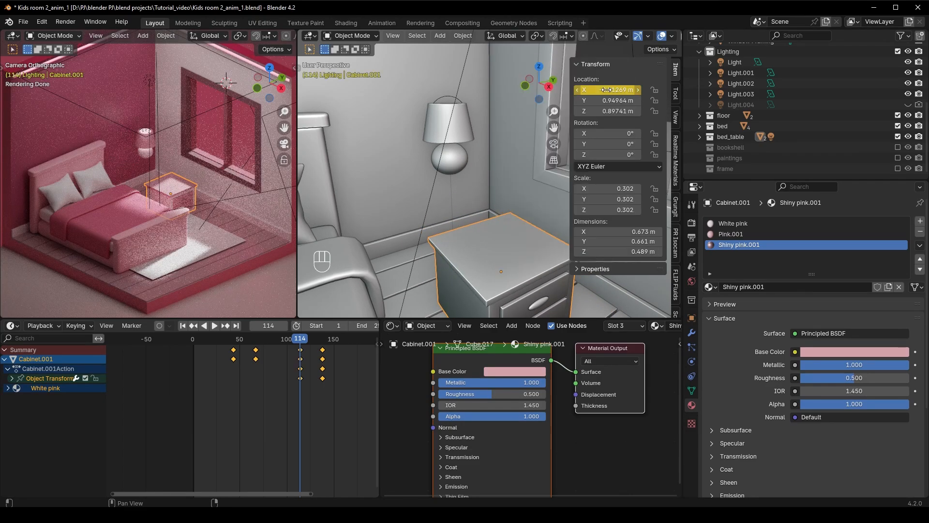
key("space")
key("space")
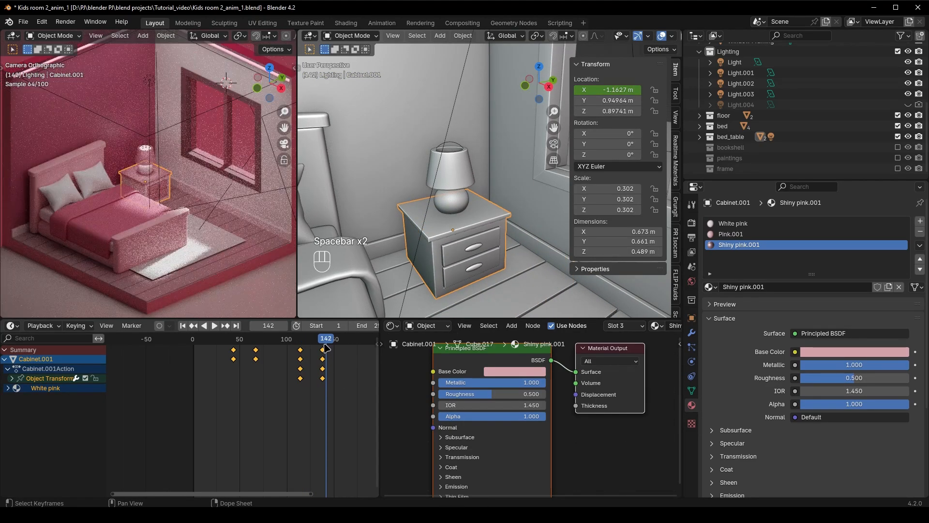
Back at frame 114, make the cabinet's White pink material a single-user copy and clear its alpha keyframes
left_click_drag(320, 341, 300, 344)
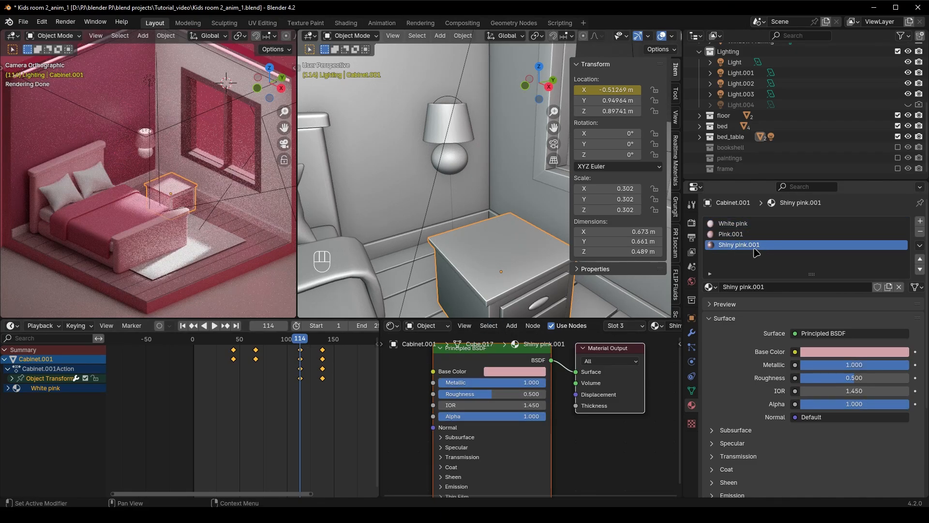
left_click(763, 228)
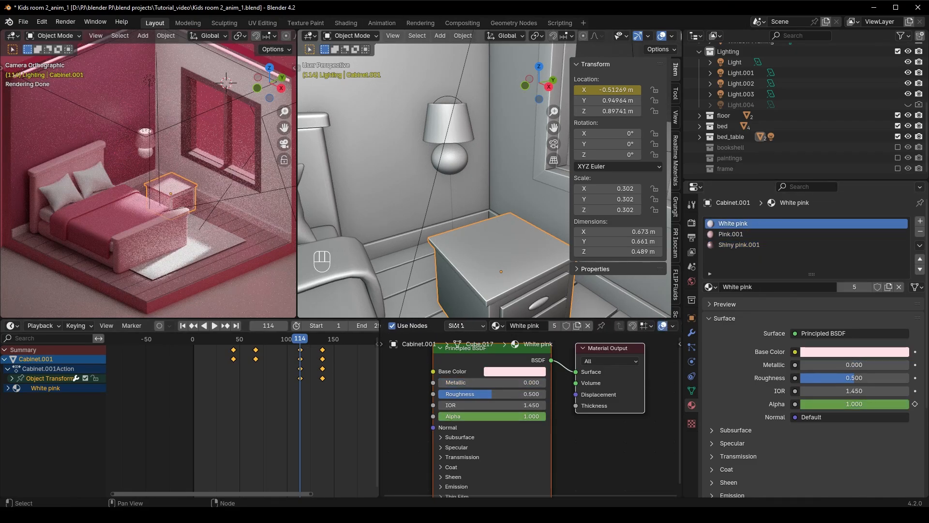
left_click(577, 326)
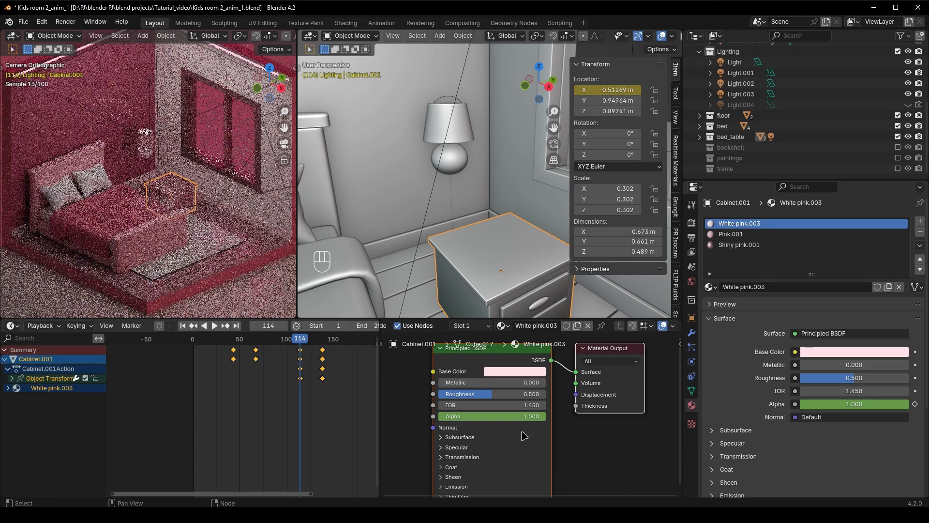
mouse_move(566, 442)
middle_mouse_down()
mouse_move(556, 433)
mouse_move(571, 432)
middle_mouse_up()
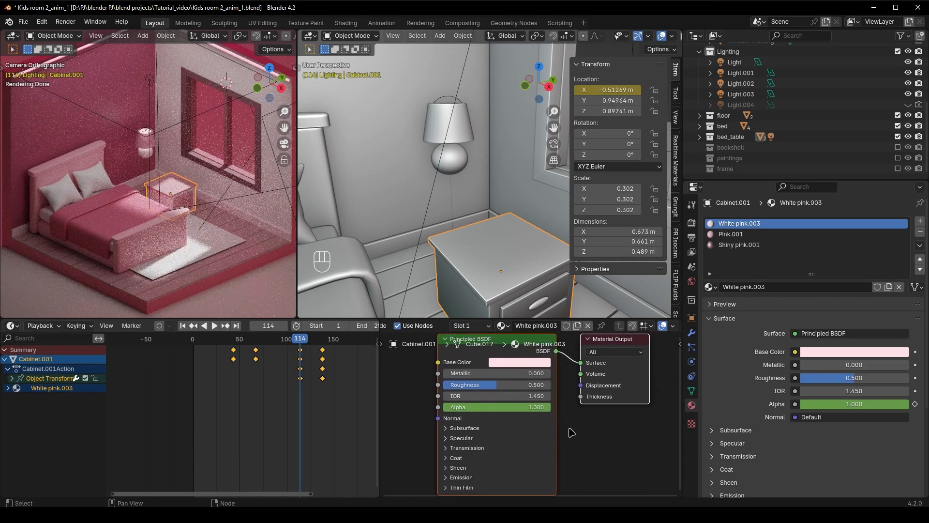
right_click(505, 409)
left_click(529, 387)
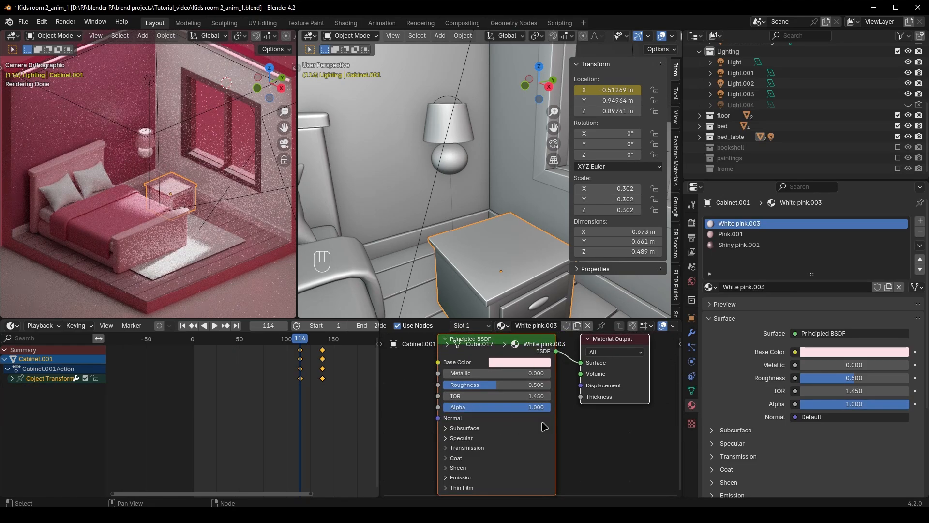
At frame 114, set the alpha of all three cabinet materials to 0 and keyframe each one
left_click_drag(508, 409, 398, 410)
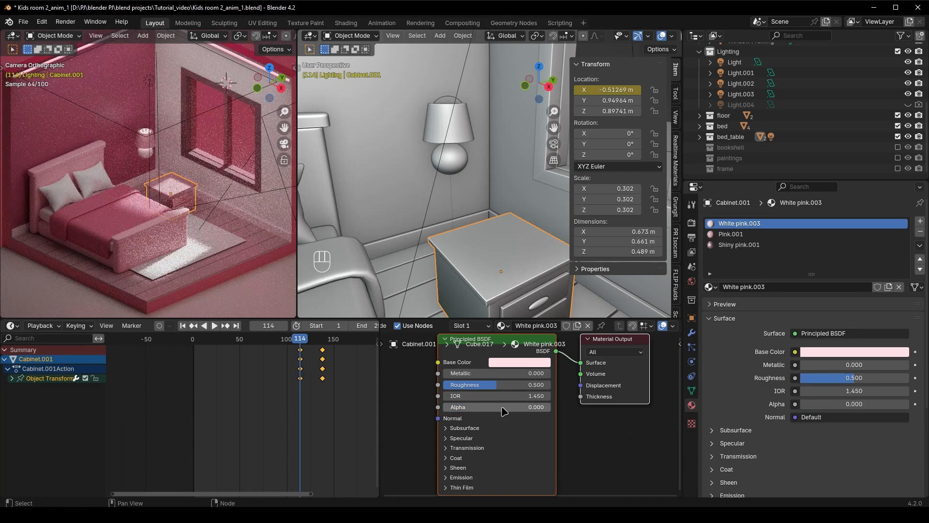
key("i")
left_click(793, 234)
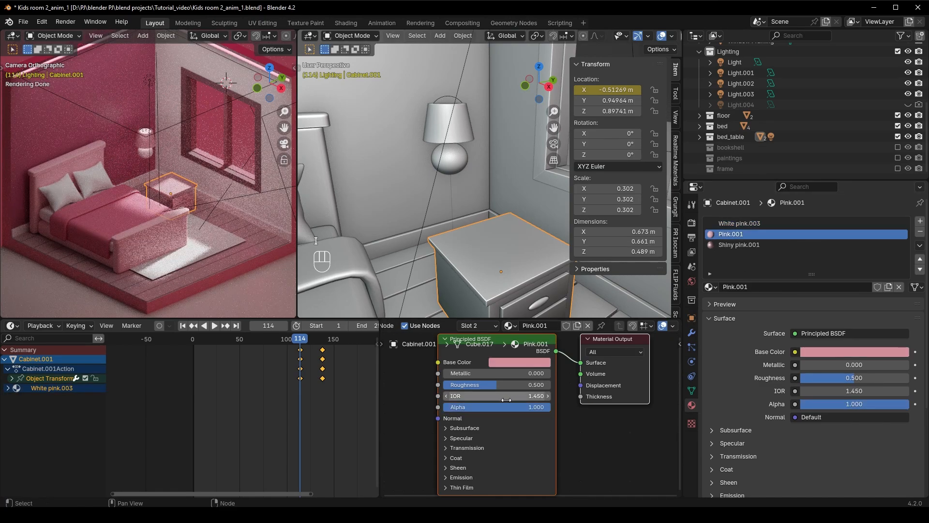
left_click_drag(507, 408, 398, 409)
key("i")
left_click(770, 246)
left_click_drag(507, 409, 400, 409)
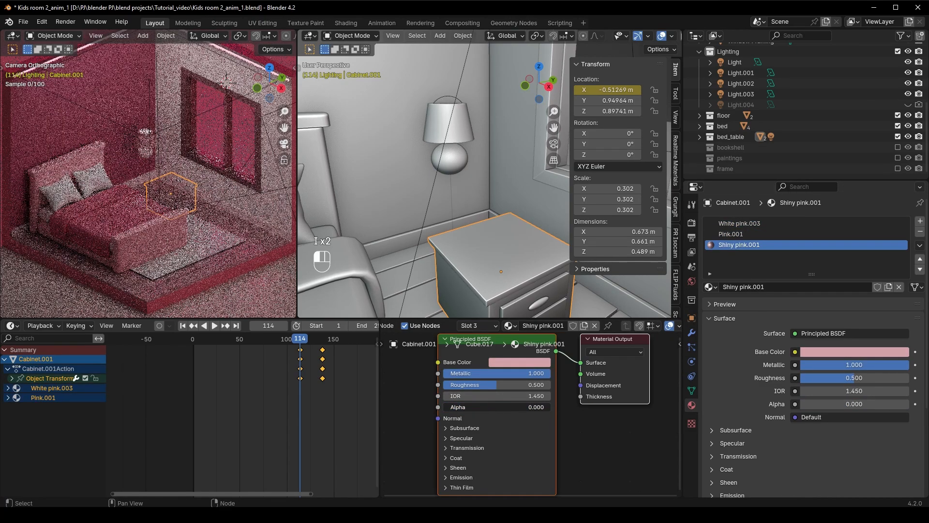
key("i")
At frame 114, set the alpha of the lamp's Pink.002 material to 0 and keyframe it
key("i")
left_click(457, 161)
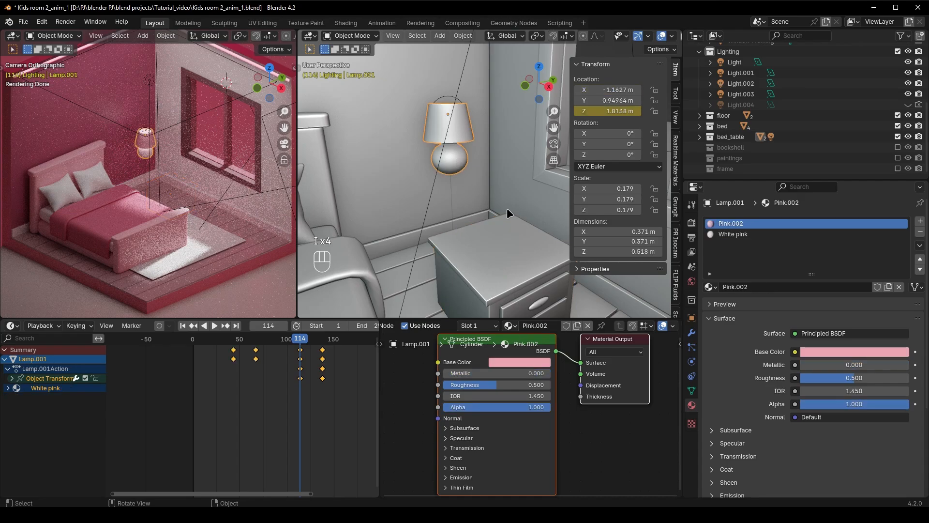
left_click_drag(538, 407, 400, 409)
key("i")
At frame 114, make the lamp's White pink material a single-user copy, clear its alpha keyframes and keyframe its alpha at 0
left_click(733, 234)
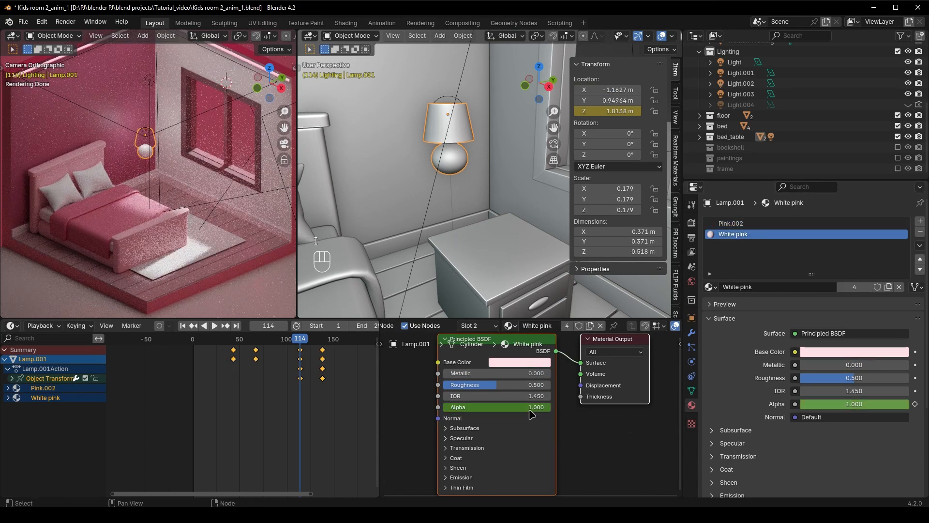
left_click(591, 327)
right_click(527, 408)
left_click(534, 387)
left_click_drag(533, 407, 425, 407)
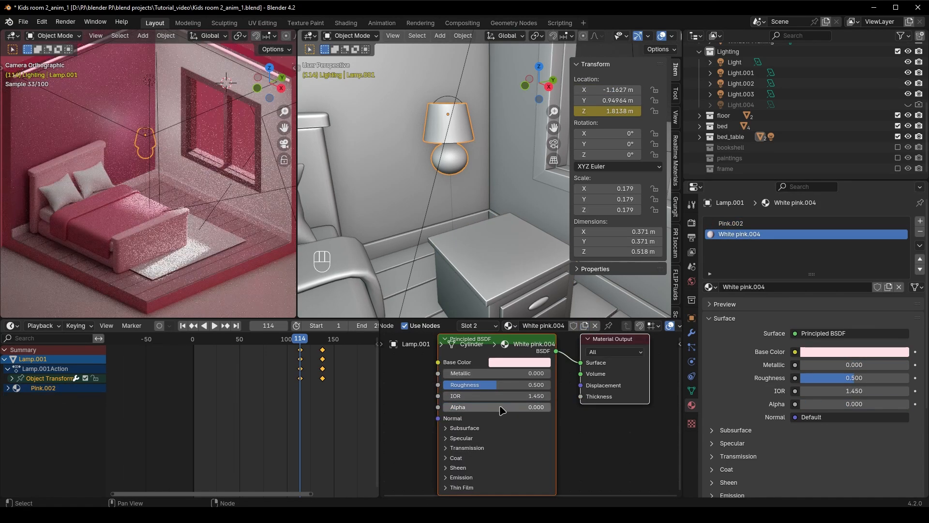
At frame 138, set alpha to 1 and keyframe it for the lamp's White pink.004 material and all three cabinet materials
left_click(322, 341)
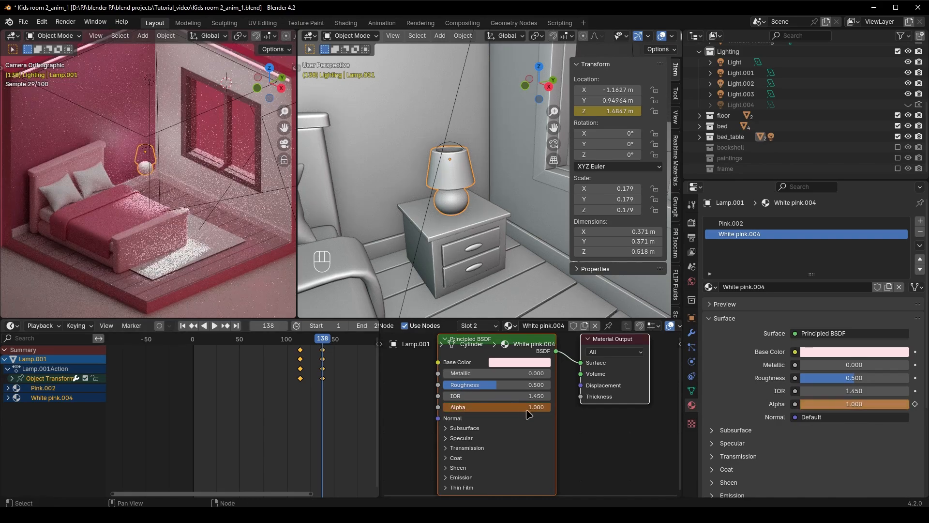
left_click(484, 220)
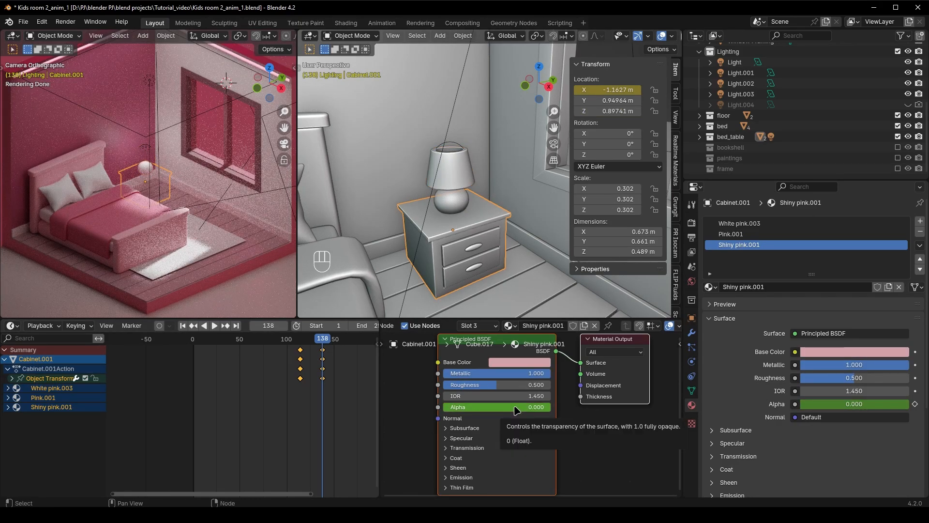
left_click(731, 234)
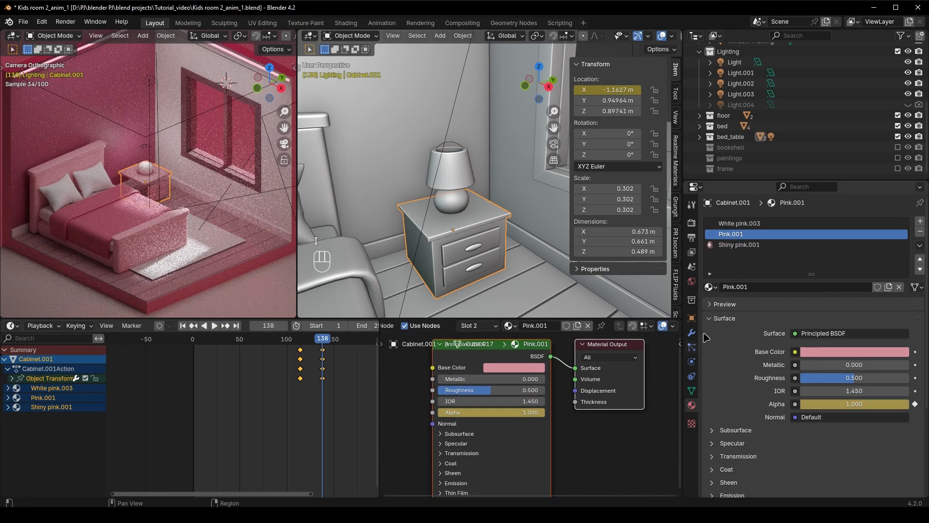
left_click(740, 223)
key("space")
key("space")
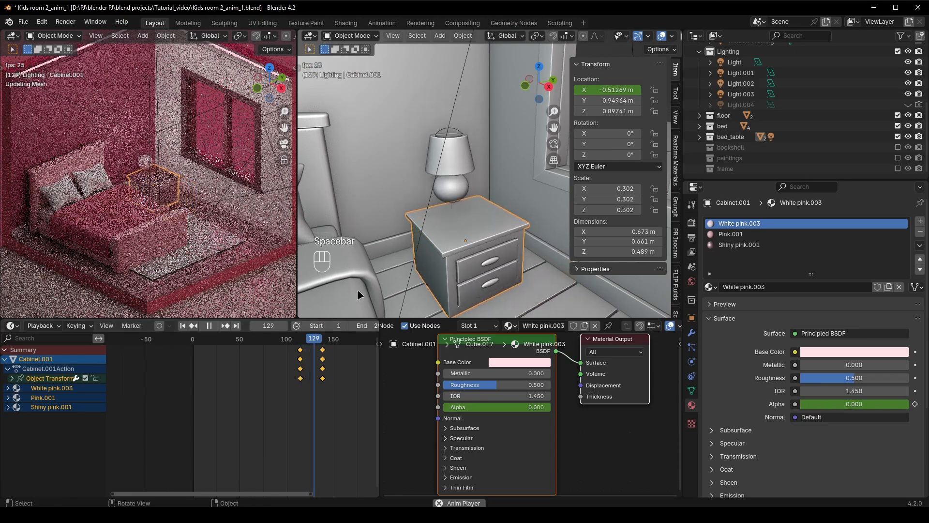
At frame 138, set the alpha of the lamp's Pink.002 material to 1, keyframe it and play the fade-in from frame 114
left_click(455, 194)
mouse_move(317, 342)
left_mouse_down()
mouse_move(302, 344)
mouse_move(324, 344)
left_mouse_up()
left_click(740, 224)
left_click_drag(504, 407, 522, 407)
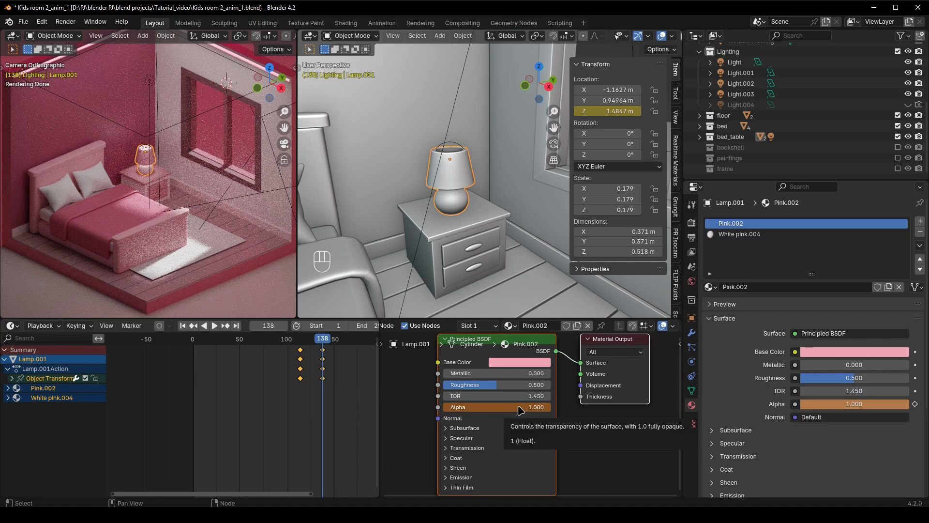
left_click_drag(319, 342, 301, 343)
key("space")
key("space")
At frame 114, keyframe the cabinet and the lamp as visible in renders
left_click(457, 153)
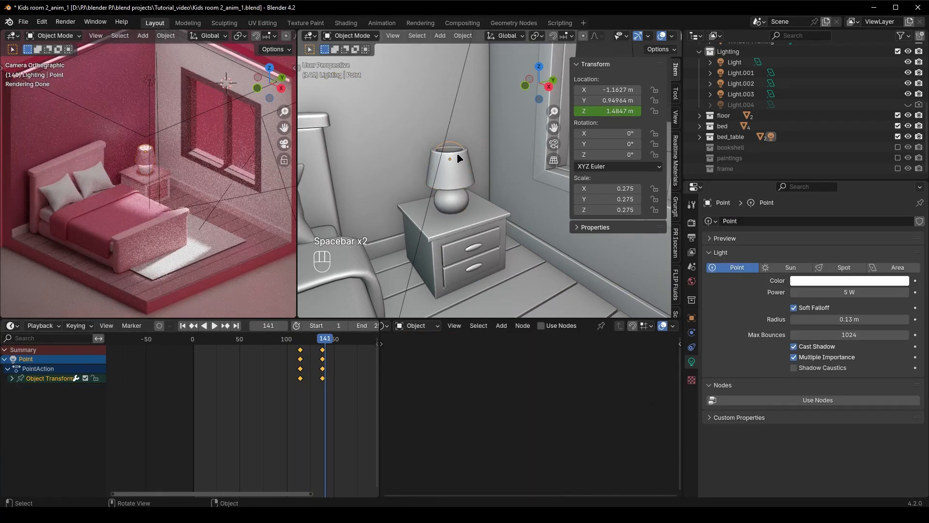
left_click(457, 154)
left_click(301, 342)
key("Left")
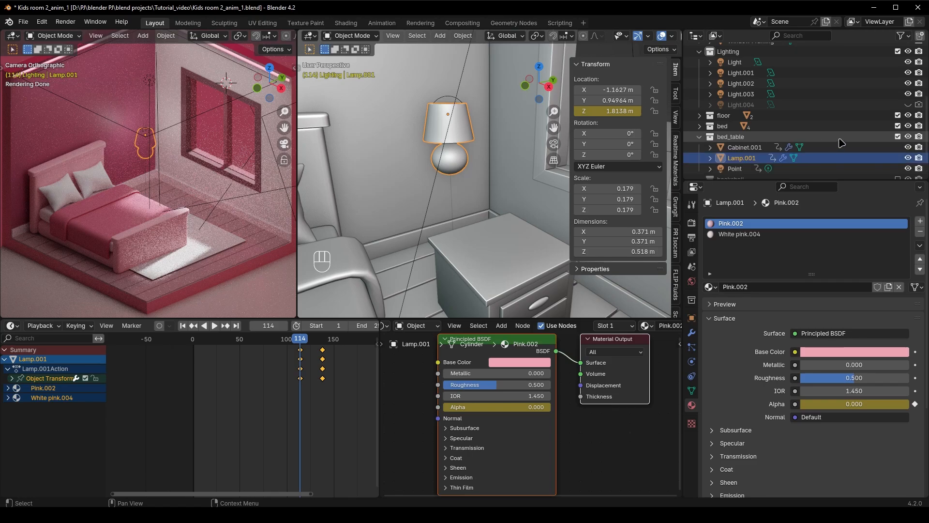
scroll(842, 143, "down", 2)
key("i")
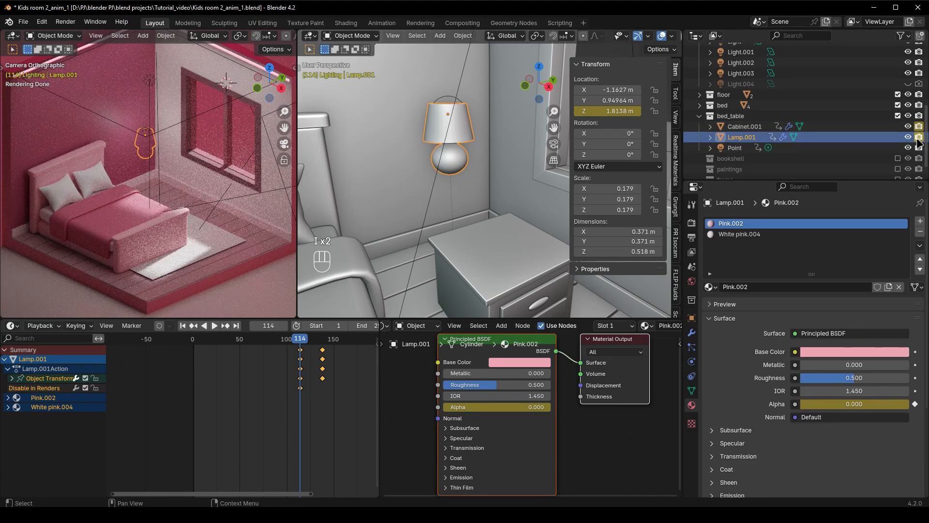
At frame 113, disable the cabinet and the lamp in renders and keyframe both visibility settings
key("Left")
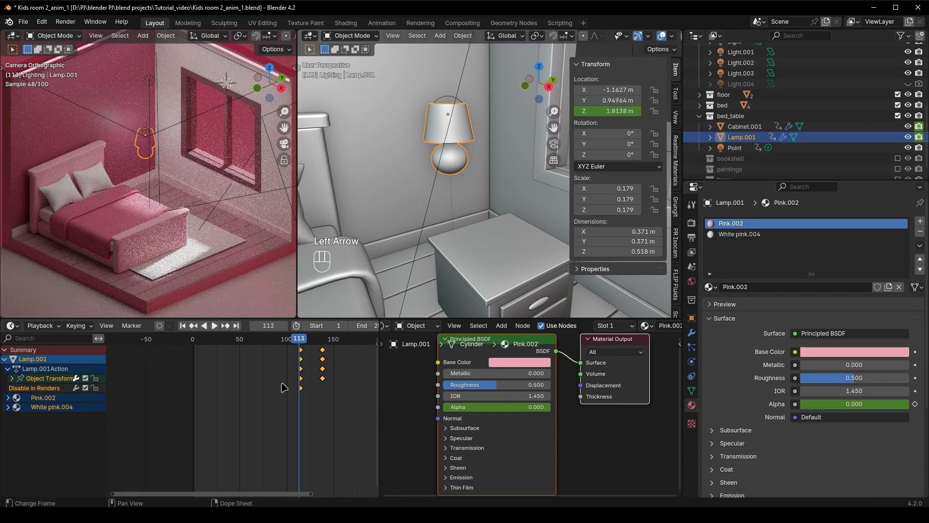
left_click(919, 127)
key("i")
key("i")
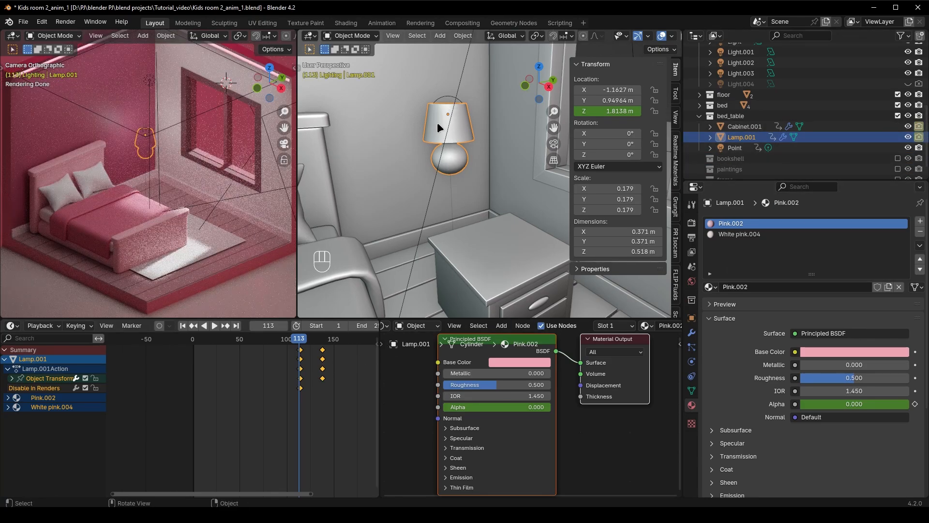
Select the lamp with its point light, move all their keyframes to start at about frame 138 and play the animation
left_click(448, 96, "shift")
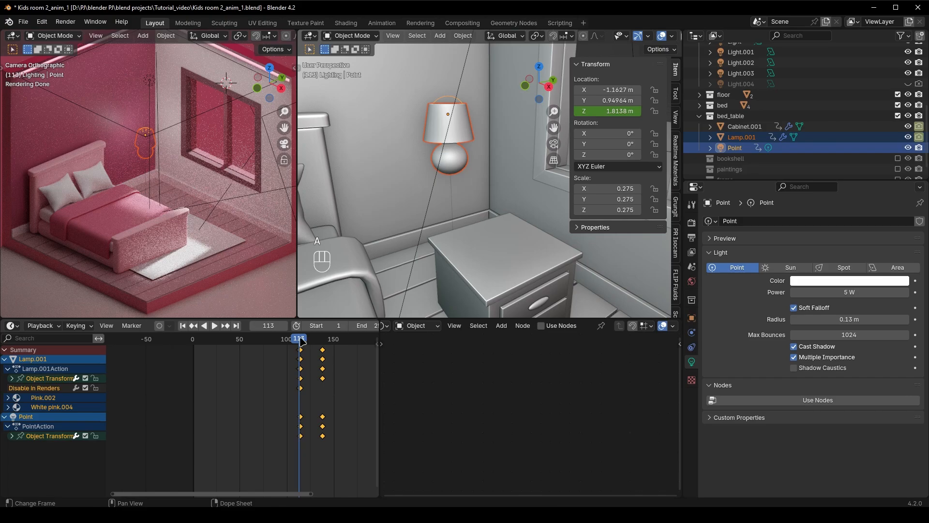
key("g")
left_click(322, 345)
key("space")
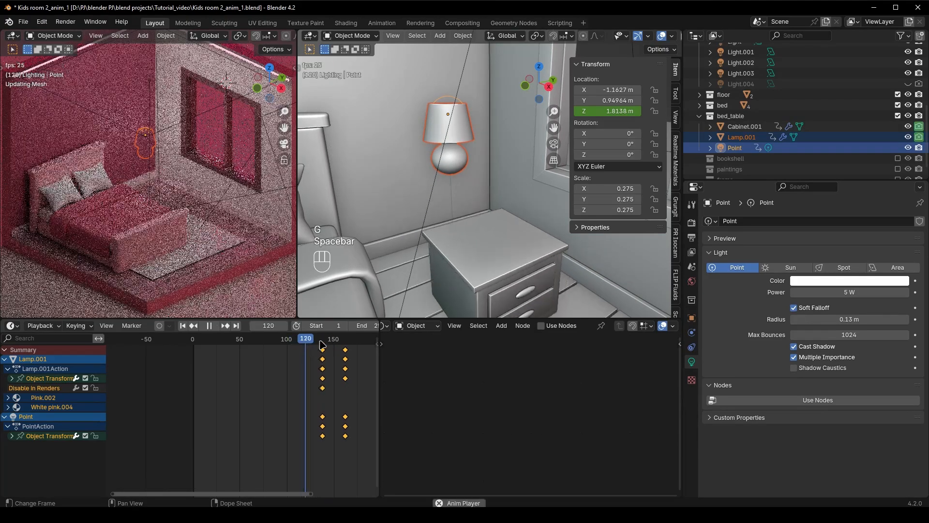
key("space")
Shift the lamp and point light keyframes earlier to start at about frame 126, check the playback and save the file
scroll(176, 243, "down", 3)
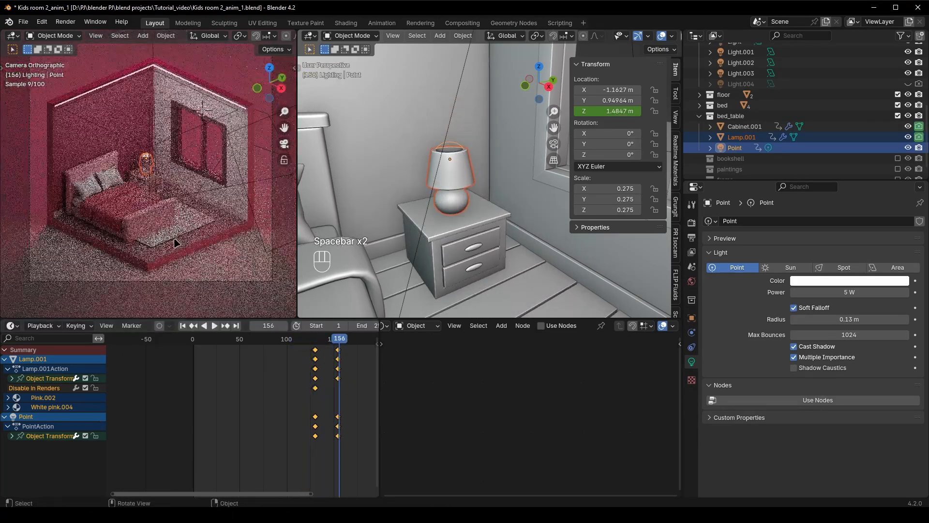
left_click(304, 340)
key("space")
key("space")
key("g")
left_click(331, 373)
left_click(308, 340)
key("space")
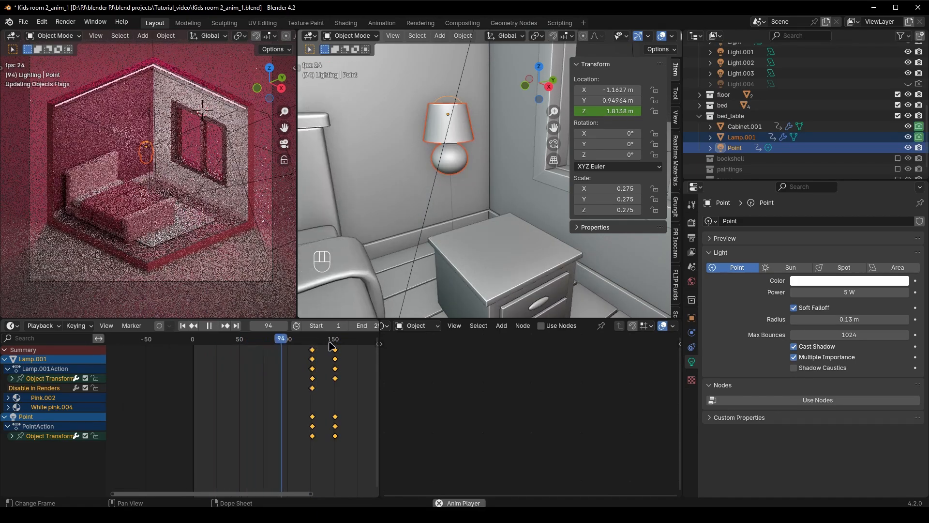
key("space")
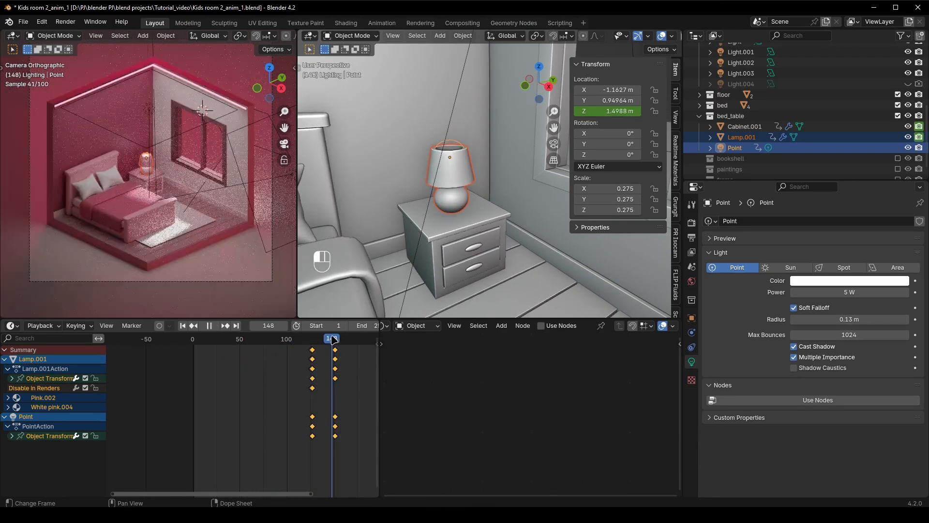
key("space")
key("ctrl+s")
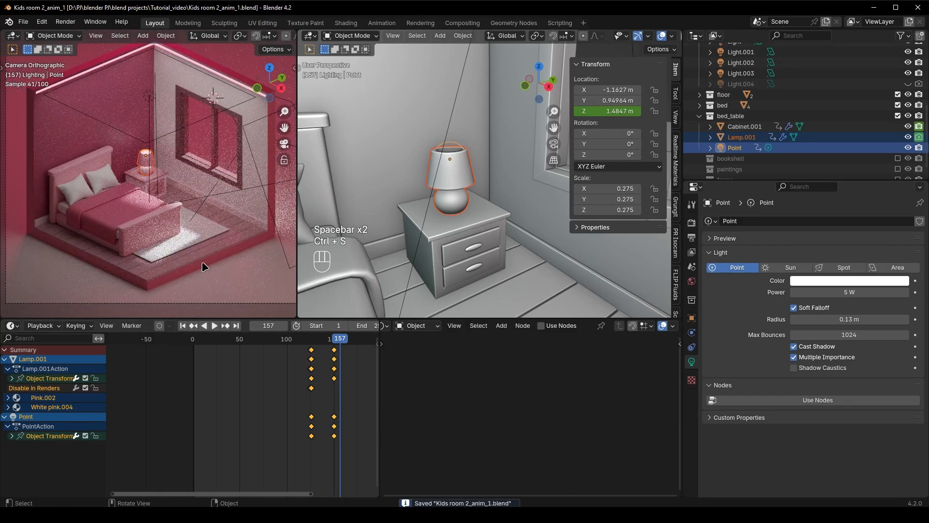
Enable and expand the paintings collection, and set the current frame to 162, 24 frames after the cabinet's last keyframe
scroll(718, 162, "down", 1)
left_click(898, 157)
left_click(699, 158)
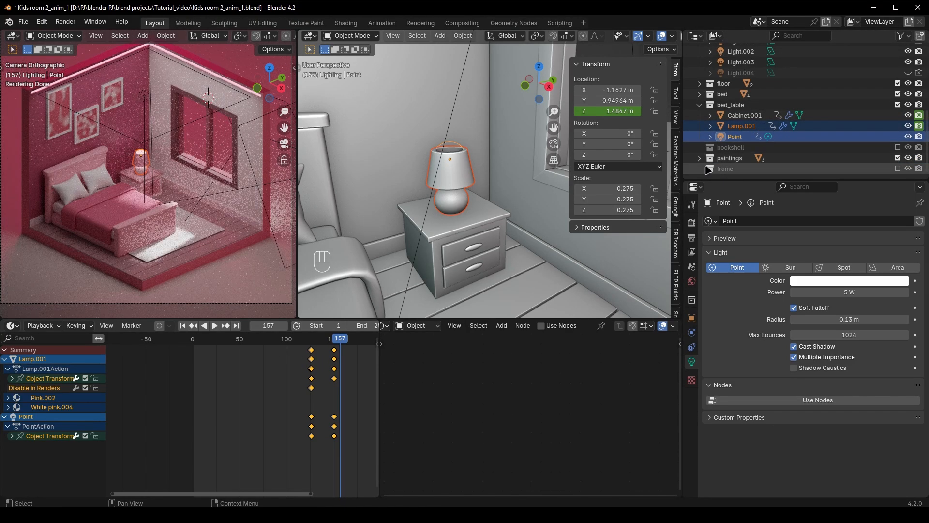
scroll(775, 121, "down", 3)
left_click(457, 236)
left_click(322, 339)
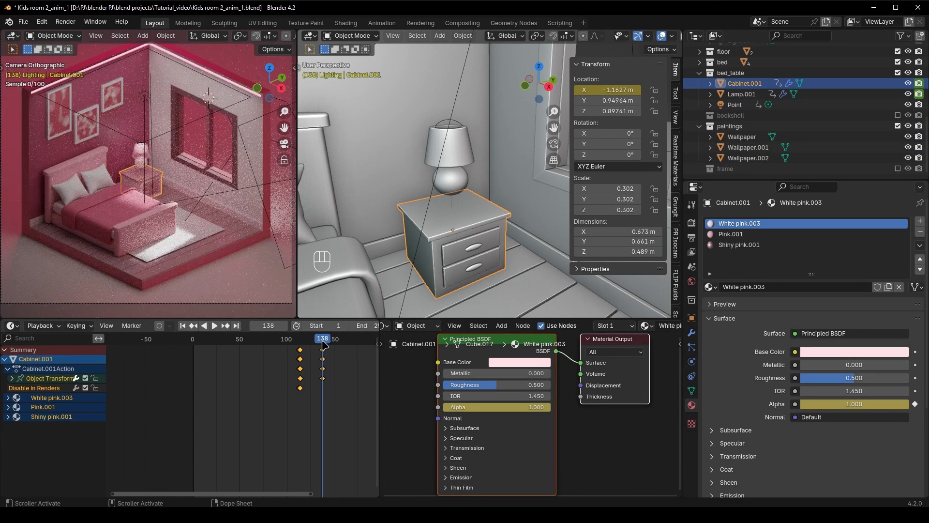
type("162")
key("Return")
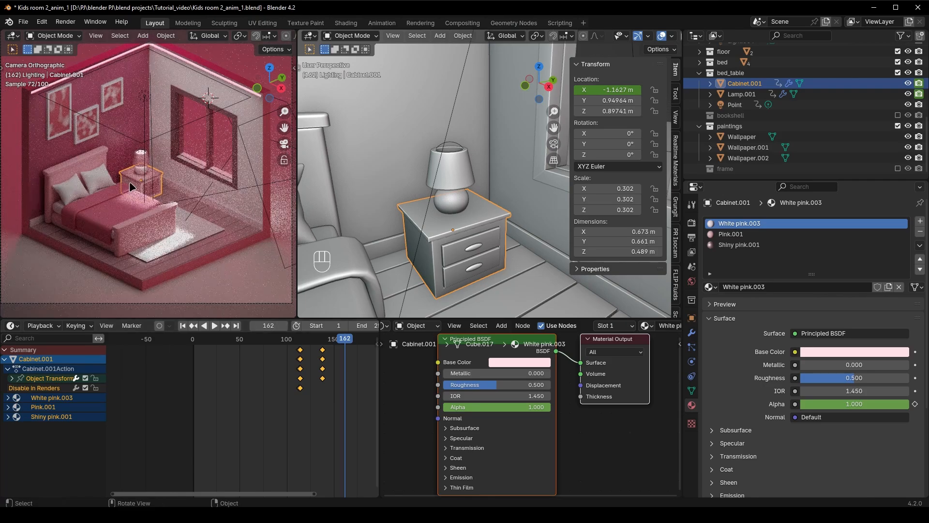
left_click(89, 134)
left_click(113, 95, "shift")
left_click(61, 111, "shift")
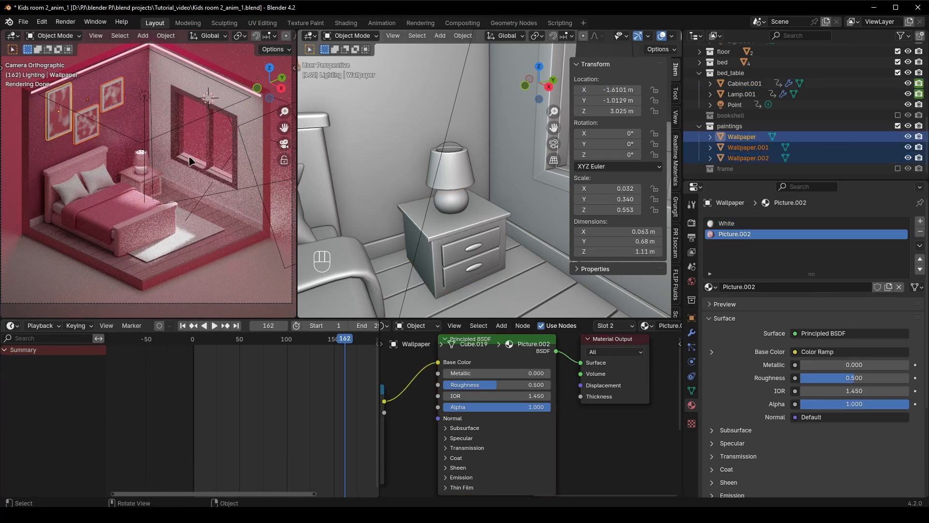
middle_click_drag(354, 162, 481, 190, "shift")
scroll(481, 190, "down", 6)
mouse_move(476, 152)
middle_mouse_down("shift")
mouse_move(466, 194)
mouse_move(486, 205)
middle_mouse_up("shift")
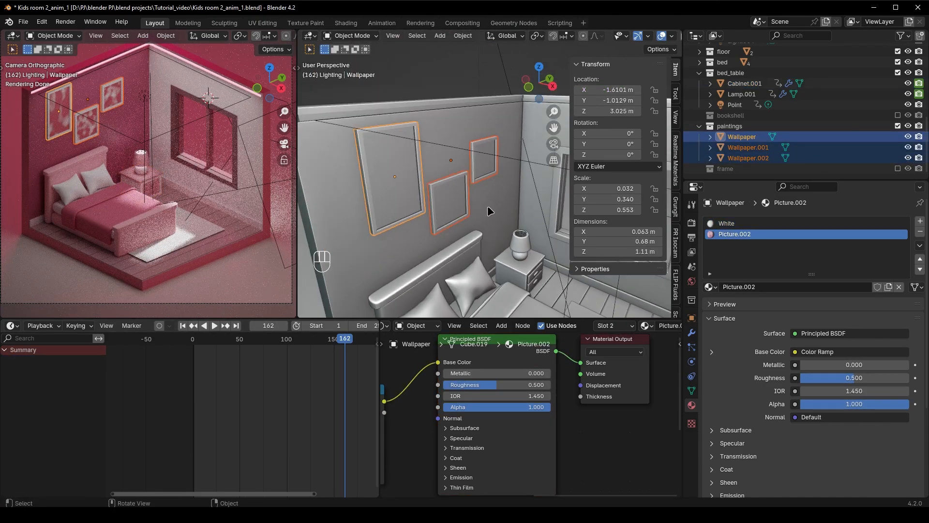
key("ctrl+z")
key("ctrl+z")
key("ctrl+z")
key("ctrl+z")
key("ctrl+z")
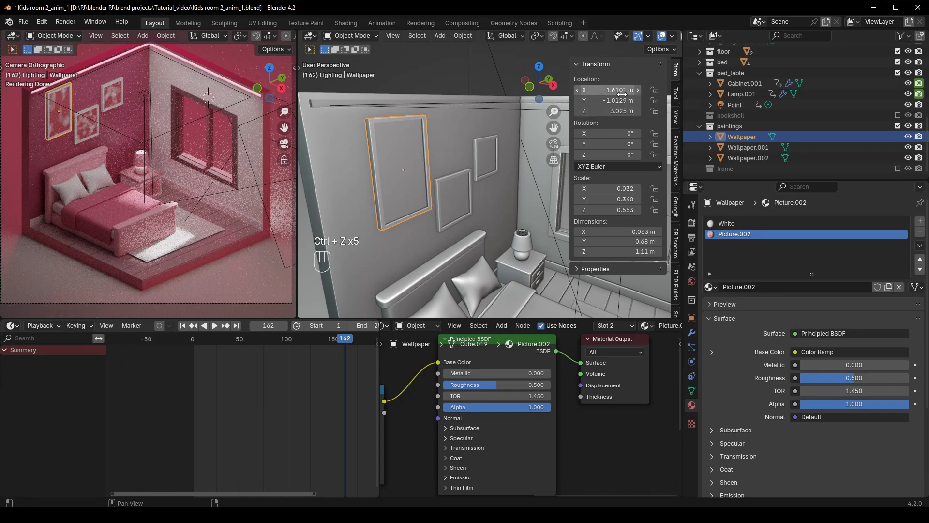
At frame 162, insert a single keyframe on the X location of each of the three wall paintings
right_click(622, 93)
left_click(612, 93)
left_click(459, 184)
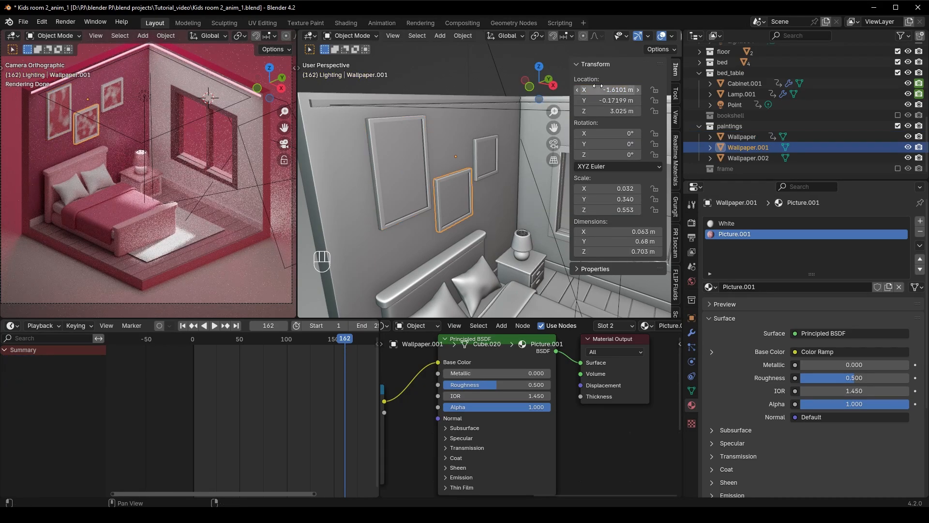
left_click(485, 169)
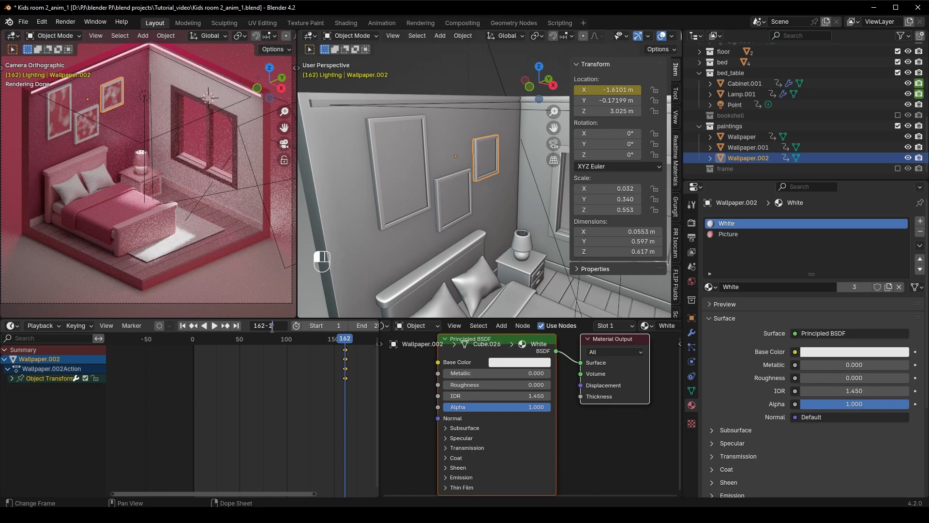
At frame 138, move the large painting along X to -1.1793 m and shift the lower middle painting away from the wall along X
type("4")
key("Return")
left_click(420, 184)
key("g")
key("x")
left_click(465, 188)
left_click(470, 195)
key("g")
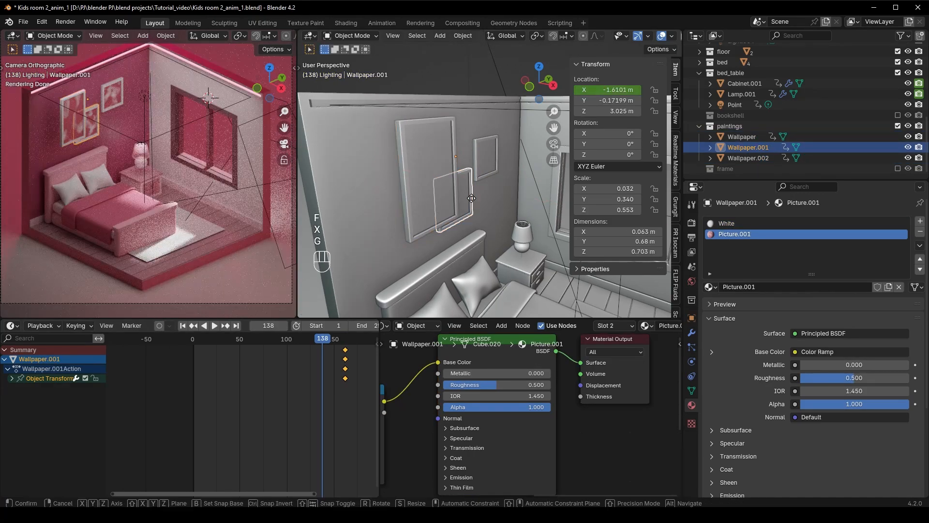
left_click(470, 196)
Move the Wallpaper.002 painting along X to -1.2096 m, keyframe all three paintings' X locations at frame 138 and play the animation
left_click(487, 162)
key("g")
key("x")
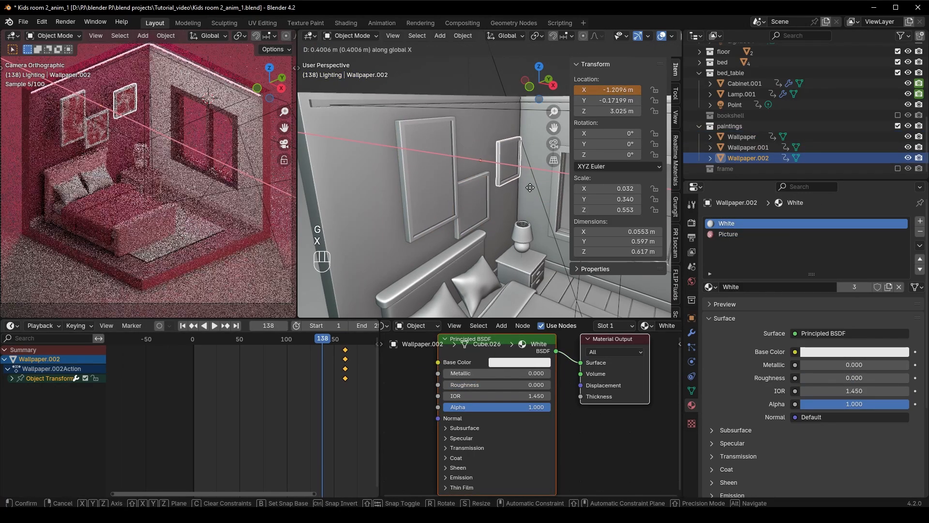
left_click(530, 187)
left_click(487, 196)
left_click(425, 186)
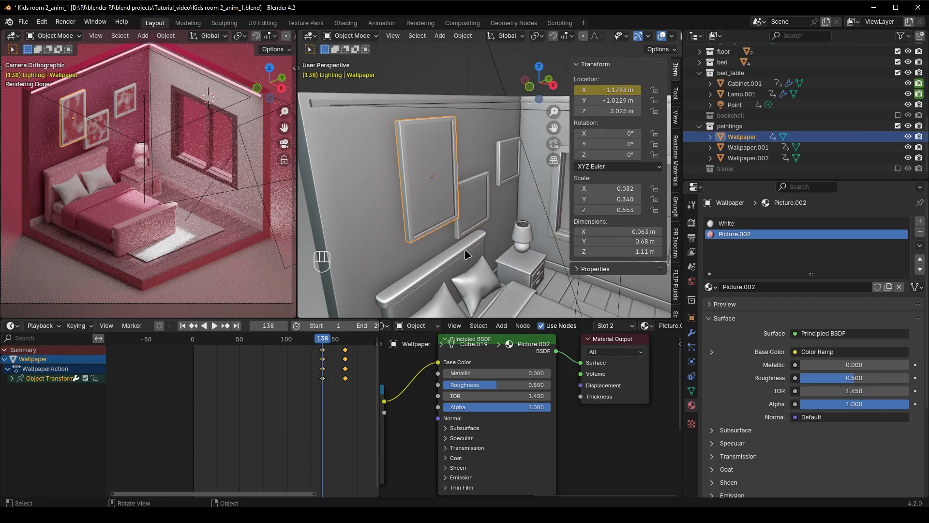
key("space")
key("space")
key("space")
key("space")
Back at frame 138, set the alpha of the large painting's Picture.002 and White materials to 0 and keyframe each
left_click(324, 339)
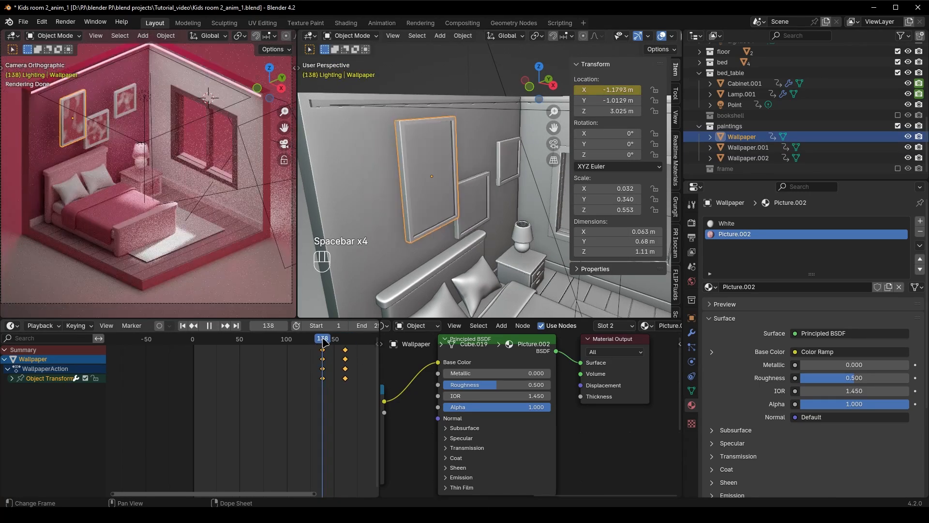
middle_click_drag(589, 435, 636, 425)
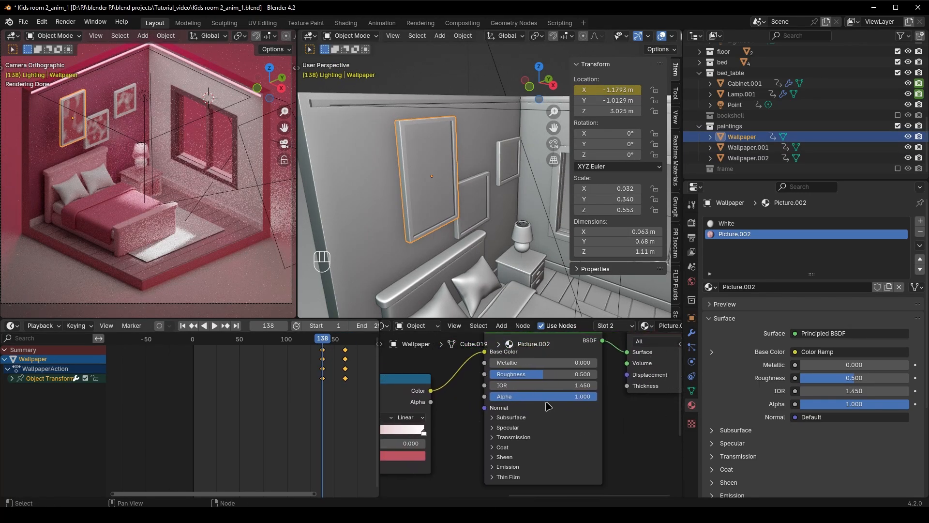
left_click_drag(562, 397, 452, 396)
key("i")
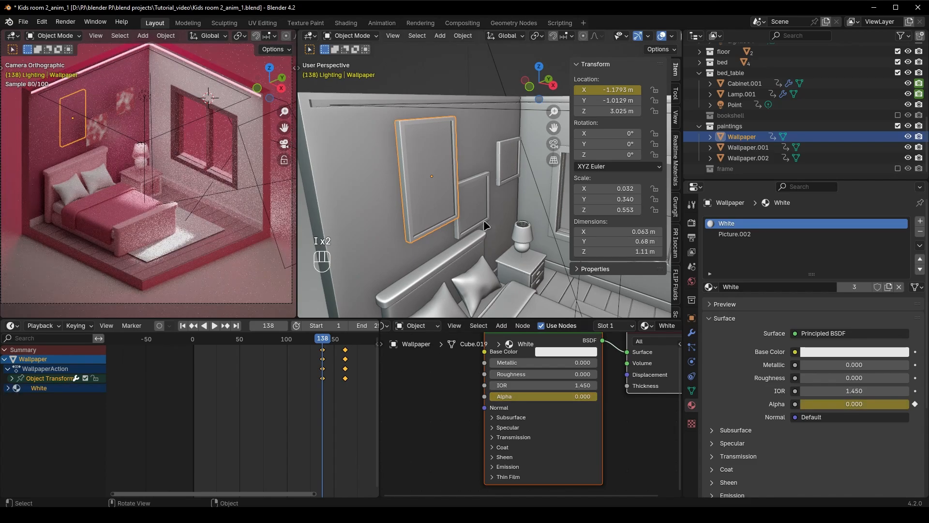
At frame 138, set the alpha of the other two paintings' Picture.001 and Picture materials to 0 and keyframe each
left_click(484, 222)
left_click_drag(557, 396, 452, 396)
key("i")
left_click(797, 224)
left_click(510, 167)
left_click(778, 234)
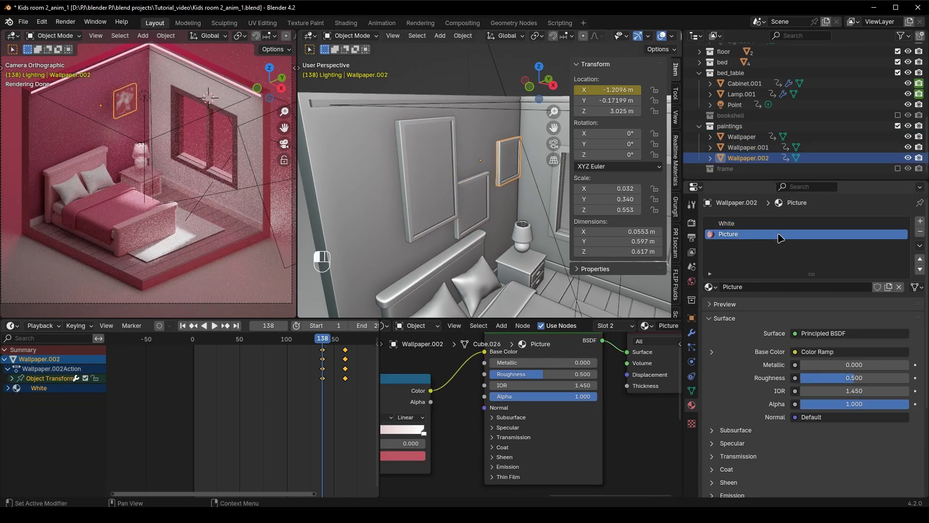
left_click_drag(521, 396, 453, 397)
key("i")
At frame 162, set the alpha of Wallpaper.001's Picture.001 and White materials to 1 and keyframe each
left_click(479, 213)
left_click(813, 236)
left_click(345, 337)
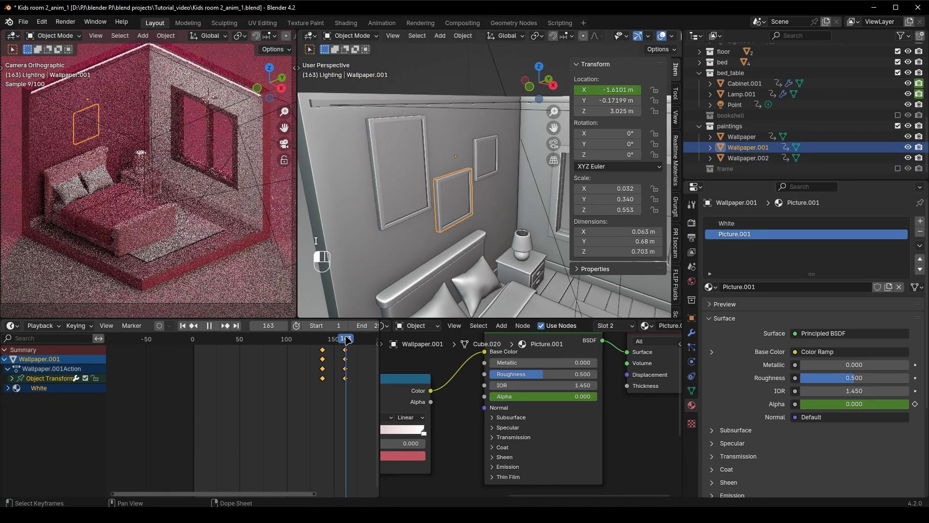
key("Left")
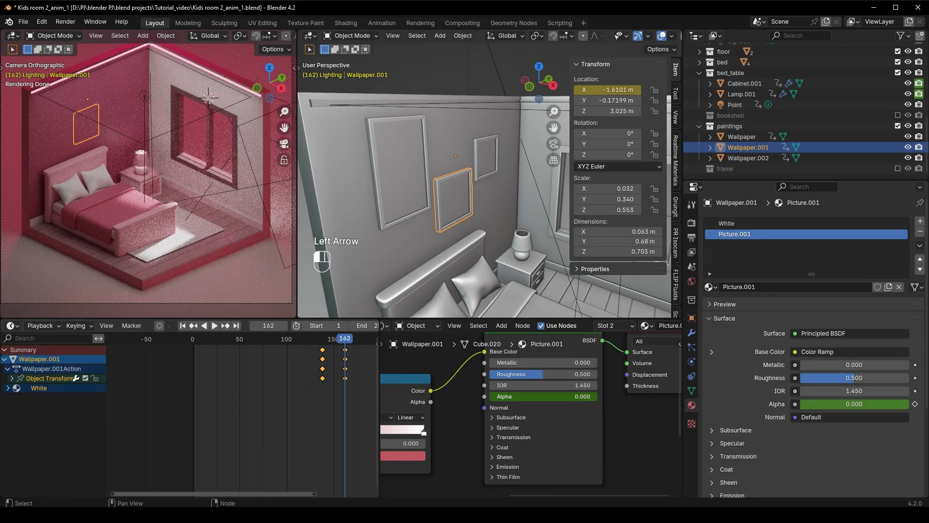
key("i")
left_click_drag(525, 396, 587, 399)
left_click(788, 225)
key("i")
At frame 162, set the alpha of the large painting's Picture.002 and Wallpaper.002's Picture material to 1 and keyframe each
left_click(415, 203)
left_click(788, 235)
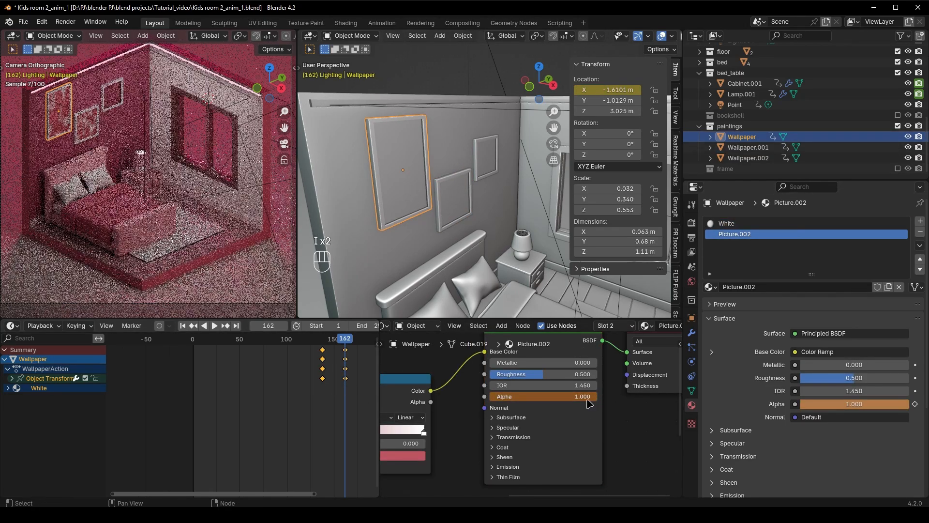
key("i")
left_click(487, 164)
left_click_drag(525, 397, 561, 396)
key("i")
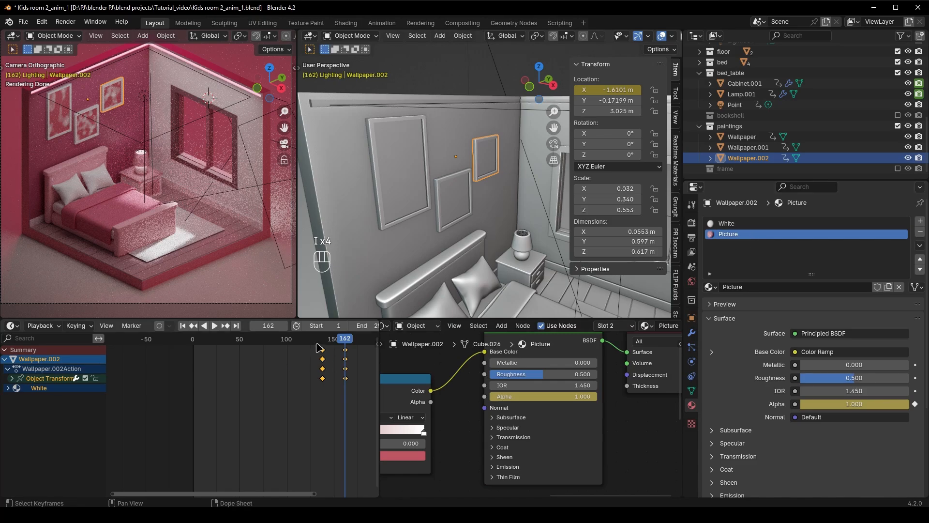
Play the animation from frame 133 to check the paintings' slide and fade-in
left_click(318, 341)
key("space")
key("space")
left_click(318, 340)
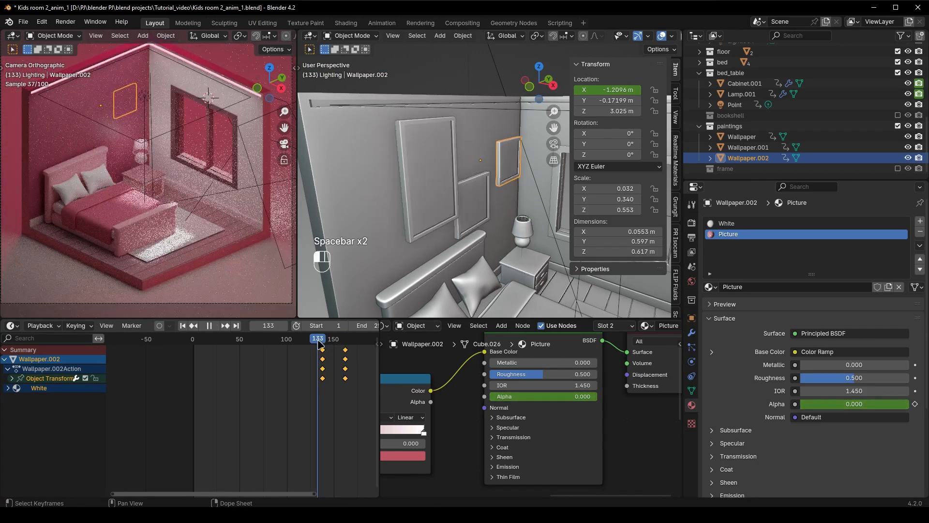
At frame 138, keyframe the render visibility of the three paintings and play the animation
left_click_drag(318, 340, 322, 342)
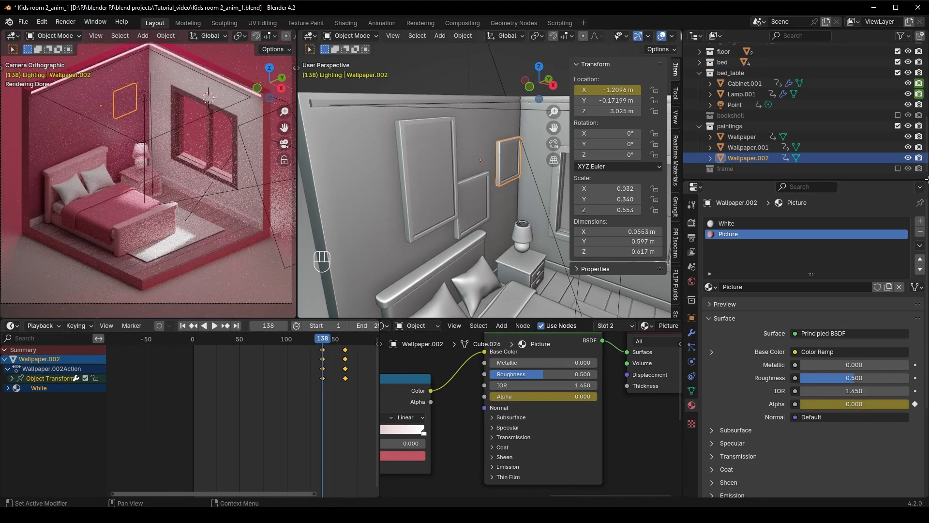
key("i")
key("i")
key("i")
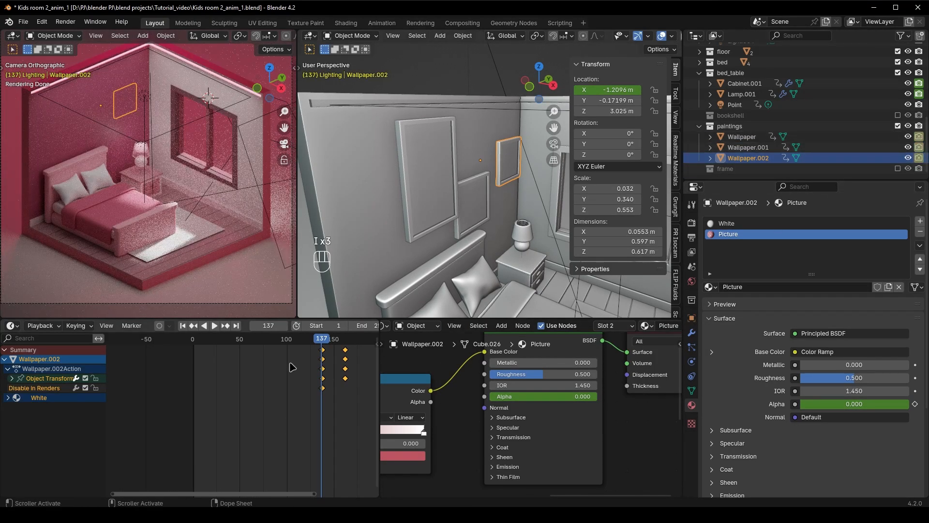
key("space")
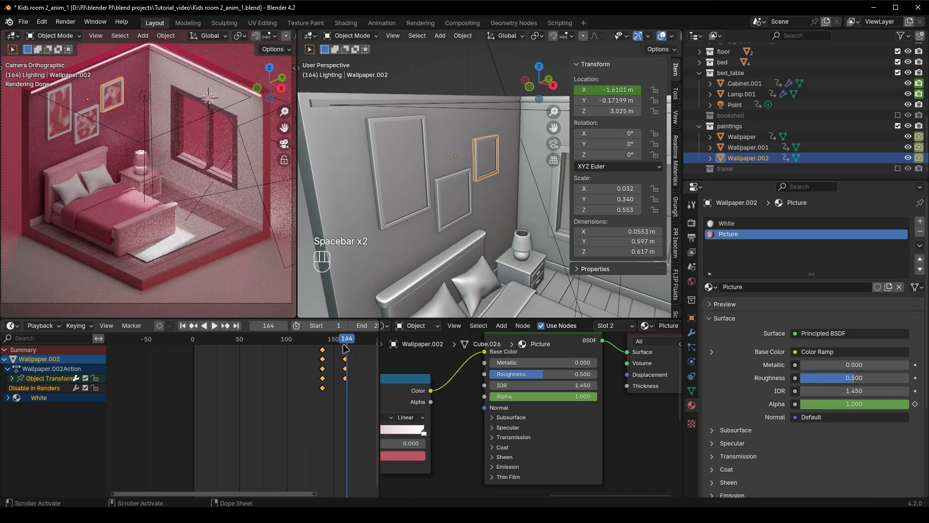
key("space")
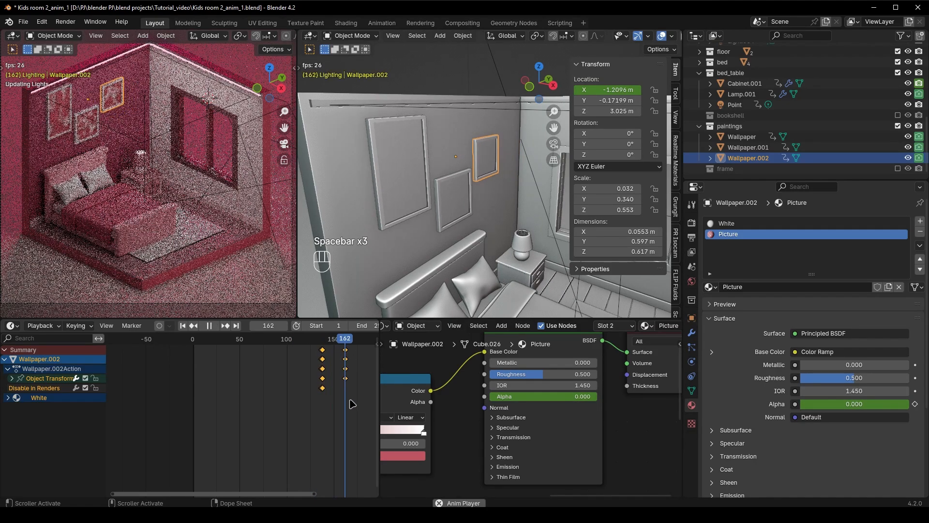
key("space")
Enable the frame collection and select its Venetian_base window blind
scroll(314, 392, "down", 5, "ctrl")
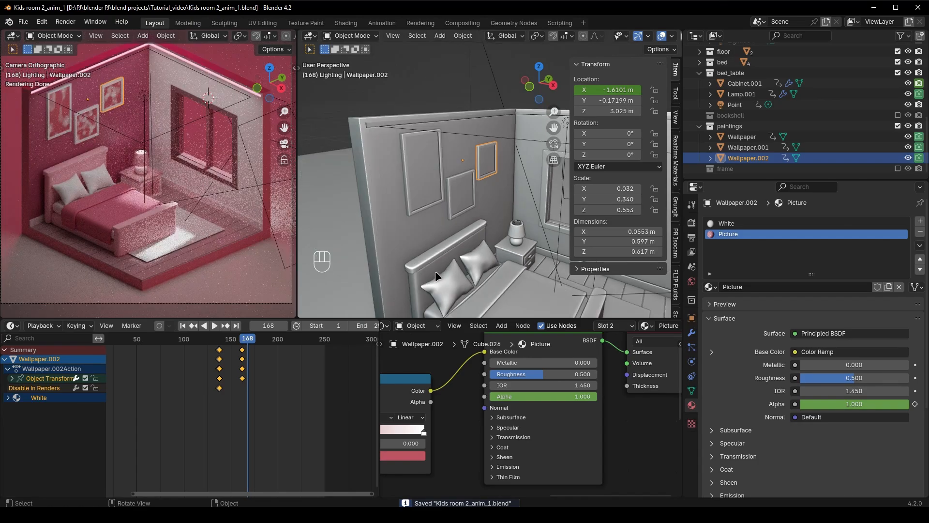
left_click(700, 127)
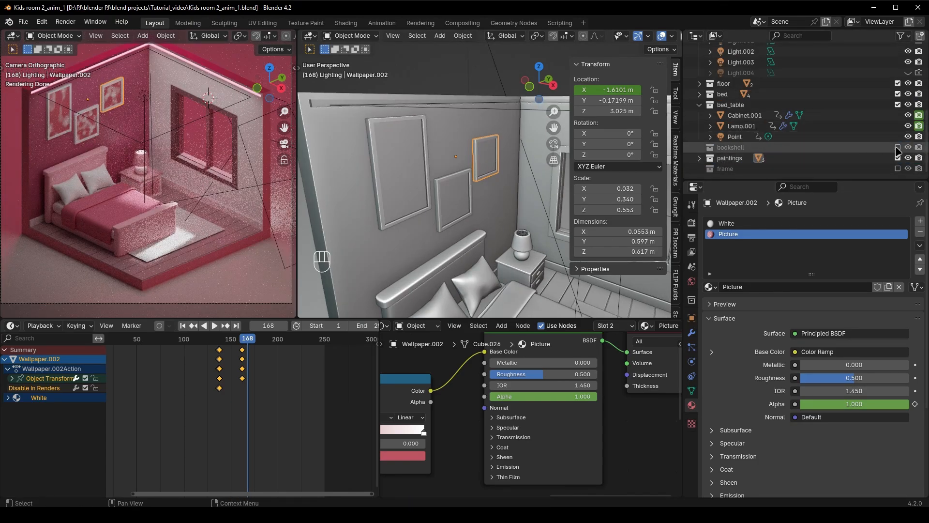
left_click(897, 168)
left_click(700, 168)
scroll(747, 170, "down", 1)
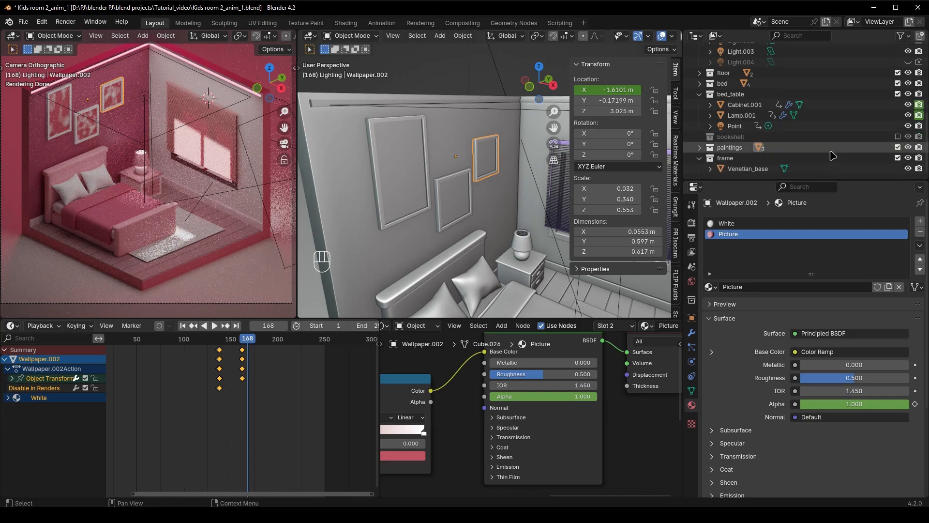
left_click(748, 168)
middle_click_drag(542, 242, 436, 239, "shift")
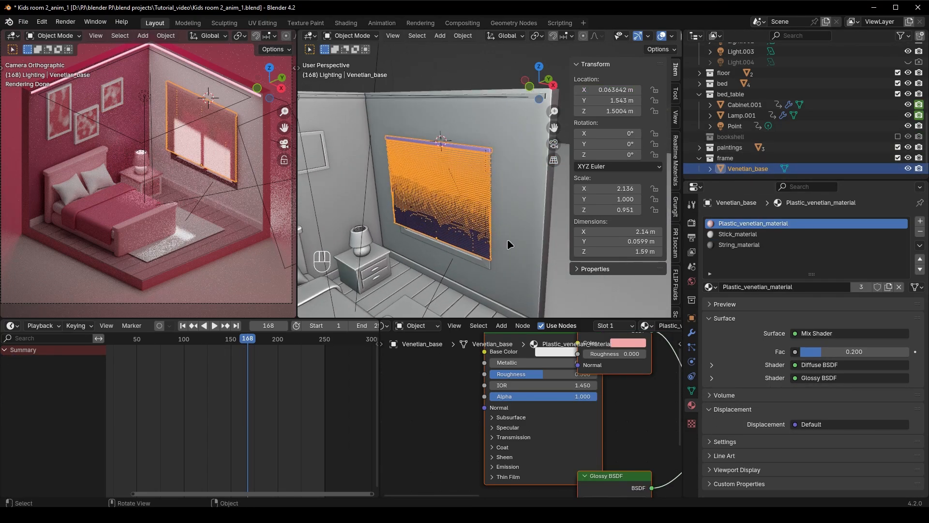
mouse_move(584, 101)
left_mouse_down()
mouse_move(596, 100)
mouse_move(586, 101)
left_mouse_up()
key("ctrl+z")
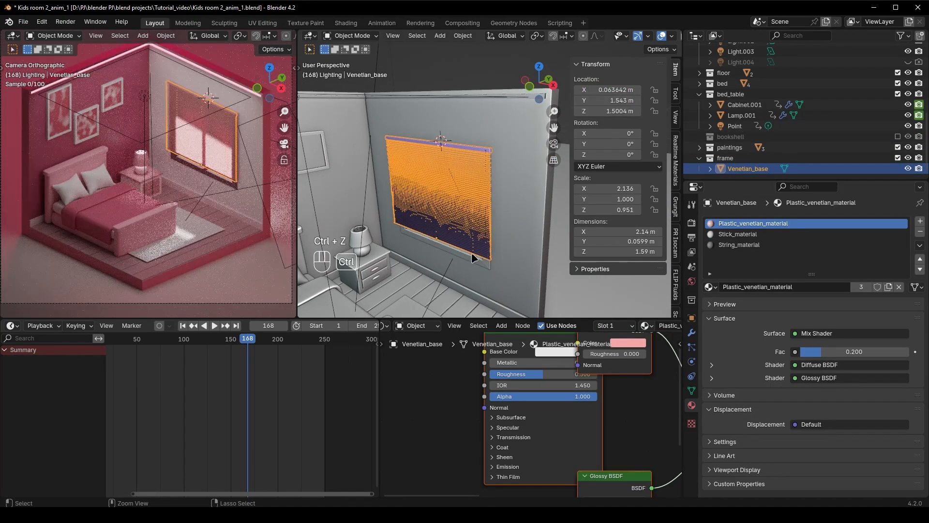
Move to frame 186, 24 frames after the paintings' last keyframes, and keyframe the Venetian_base blind's Y location
middle_click_drag(333, 313, 366, 201)
left_click(385, 192)
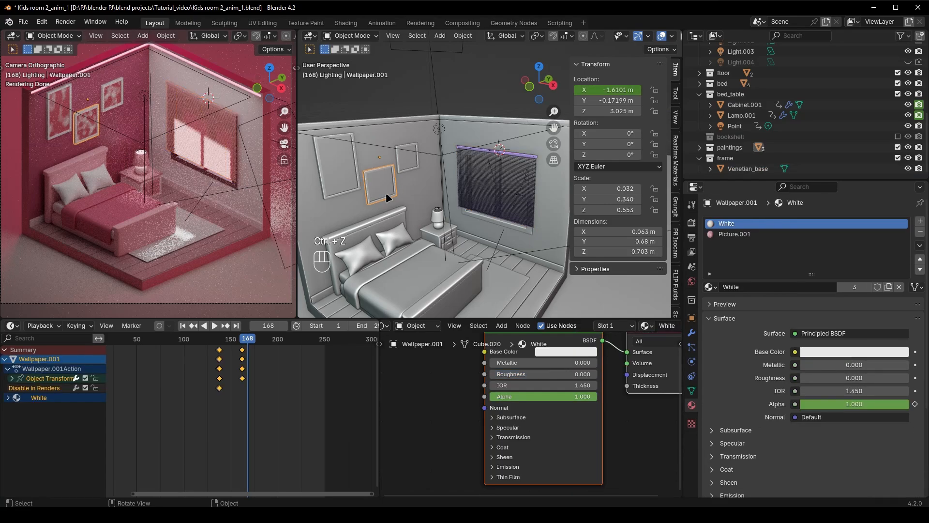
left_click(247, 342)
left_click_drag(247, 343, 242, 343)
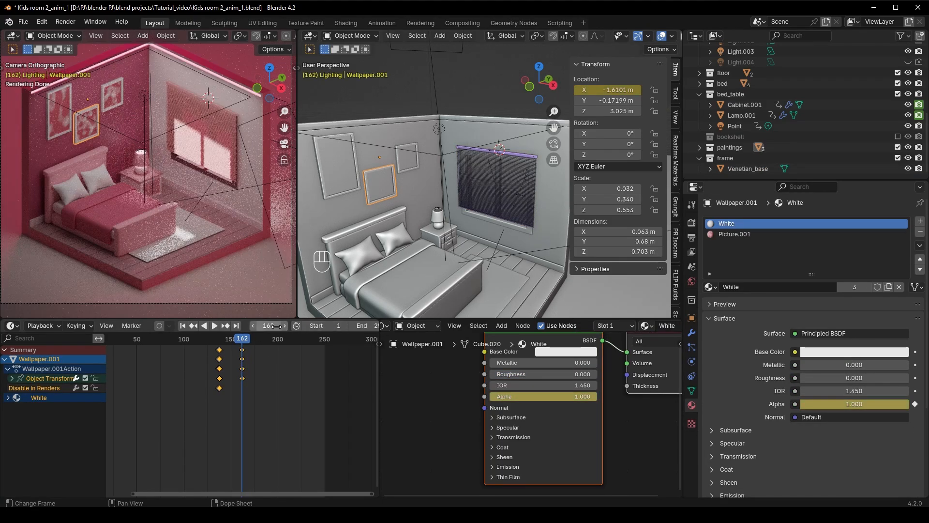
type("24")
key("Return")
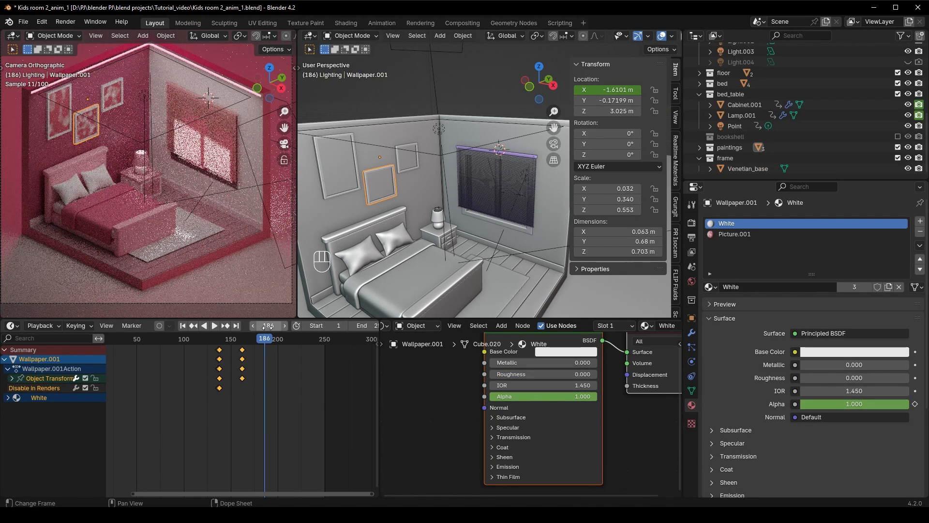
left_click(525, 188)
right_click(598, 99)
left_click(598, 98)
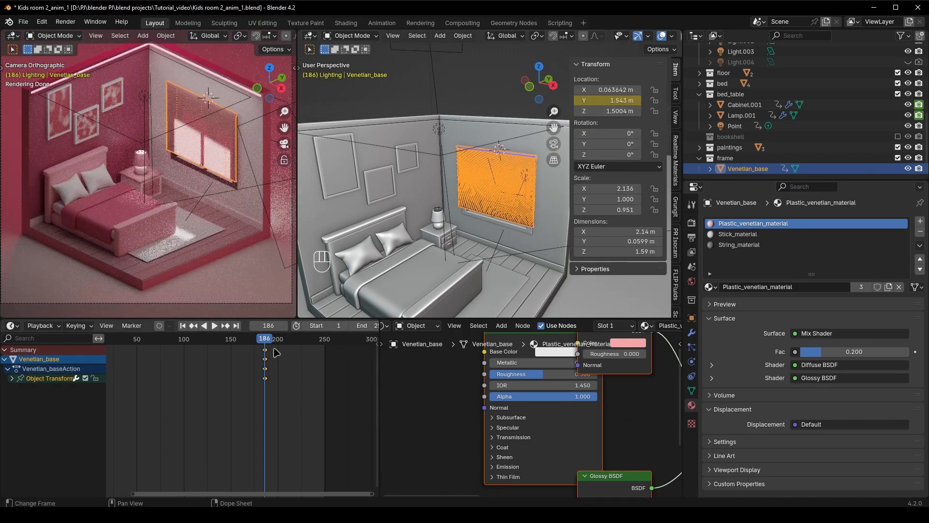
At frame 162, set the Venetian_base blind's Y location to 1.323 m, keyframe it and play the animation
key("Down")
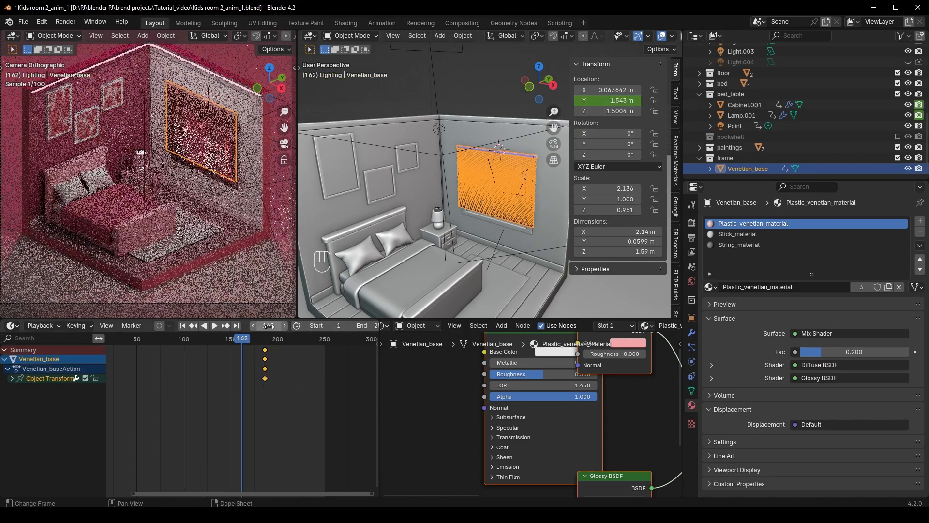
left_click_drag(605, 100, 571, 99)
right_click(605, 100)
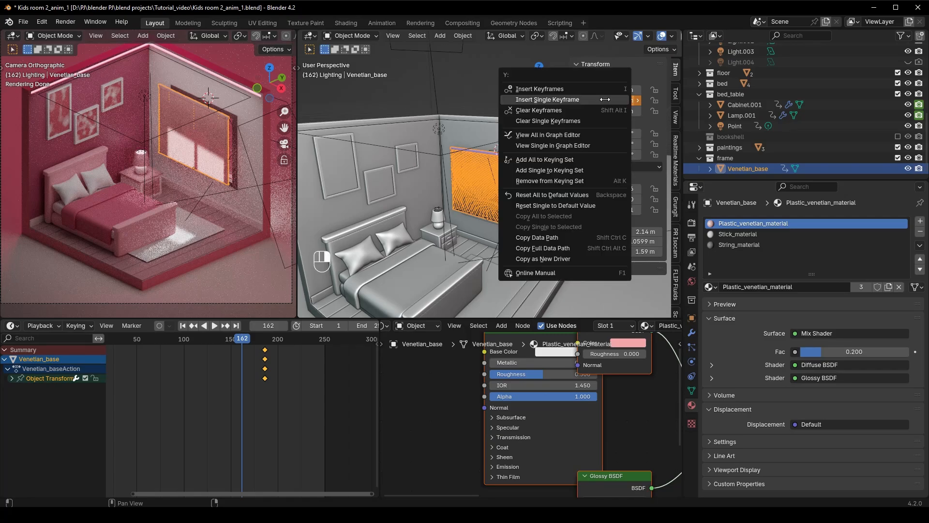
left_click(604, 99)
key("space")
key("space")
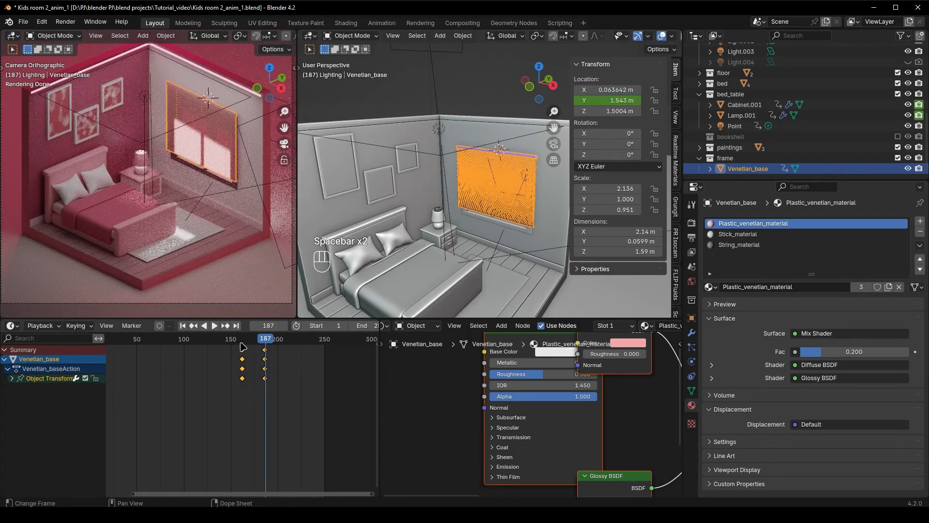
At frame 162, duplicate the Mix Shader node in the blind's Plastic_venetian_material
left_click(242, 343)
scroll(472, 238, "up", 3)
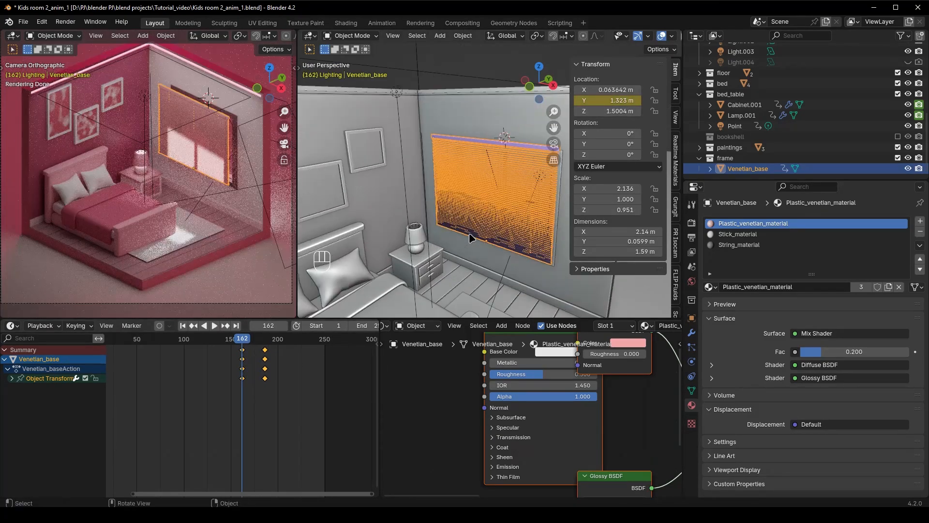
scroll(471, 237, "up", 1)
scroll(489, 373, "down", 4)
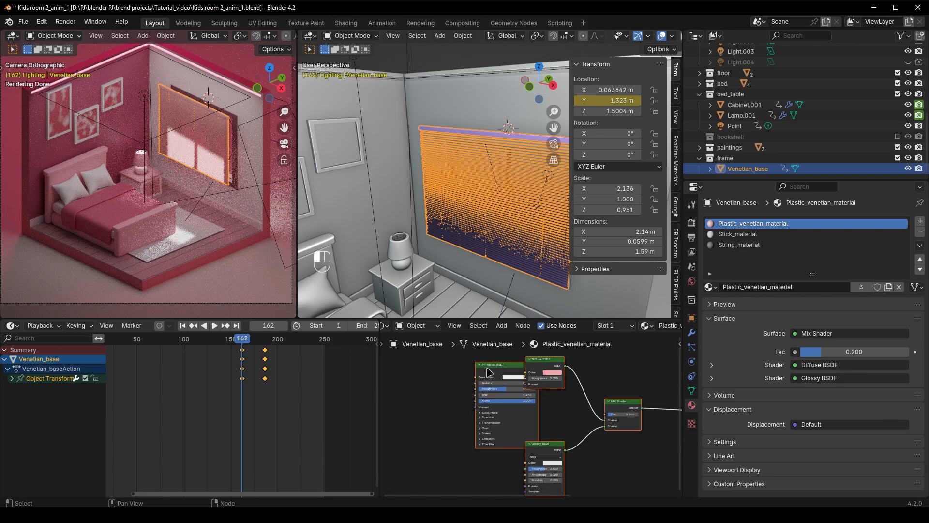
middle_click_drag(489, 373, 397, 359)
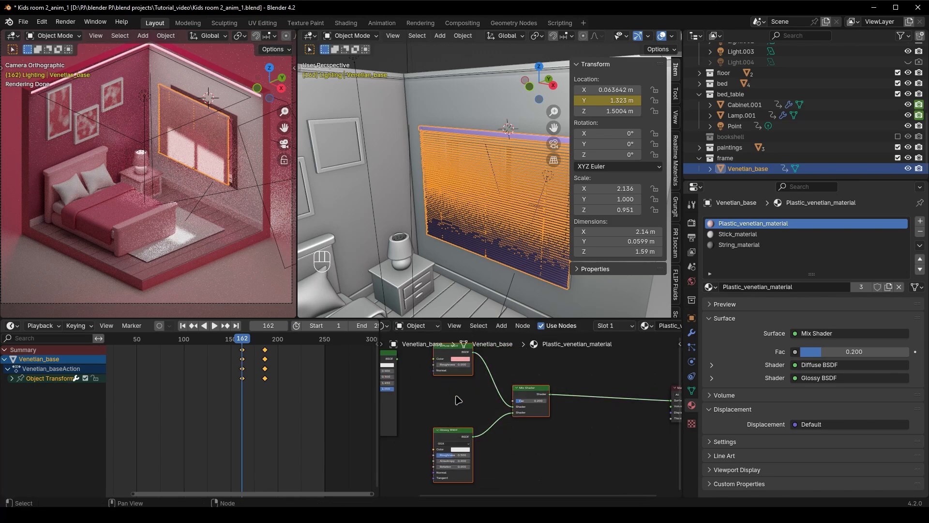
left_click(553, 454)
middle_click_drag(574, 433, 551, 429)
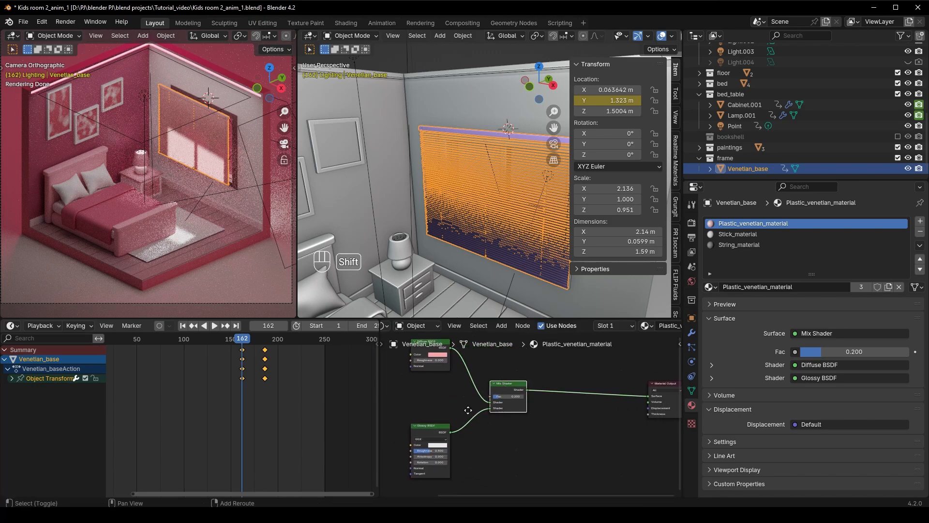
key("shift+d")
left_click(551, 376)
middle_click_drag(551, 376, 631, 386)
Move the unused Principled BSDF below the chain and insert the duplicated Mix Shader between the first Mix Shader and the Material Output
middle_click_drag(539, 420, 481, 396)
key("g")
left_click(632, 424)
middle_click_drag(632, 425, 544, 446)
left_click(525, 363)
key("g")
left_click(530, 389)
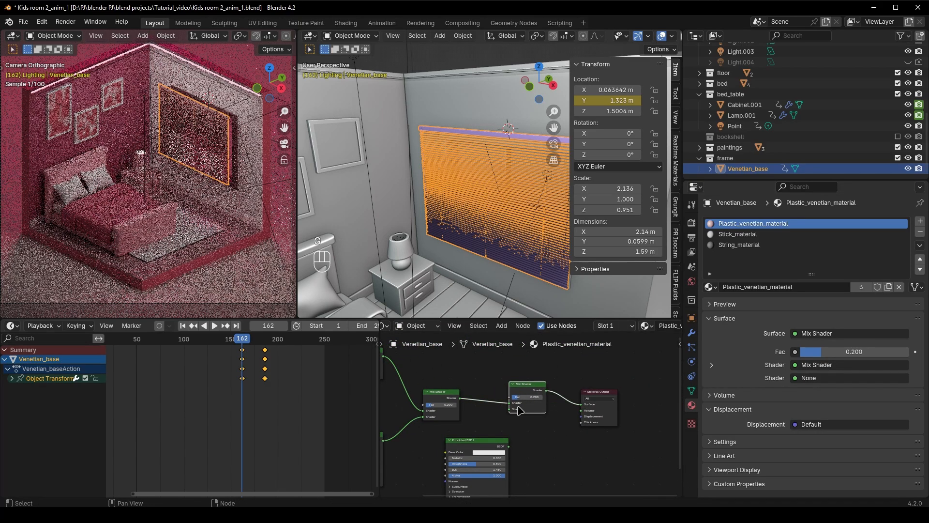
Connect the Principled BSDF to the second Mix Shader's free shader input and set its alpha to 0
left_click_drag(506, 409, 509, 410)
middle_click_drag(530, 418, 543, 389)
left_click_drag(535, 363, 526, 382)
scroll(522, 431, "up", 8)
middle_click_drag(516, 454, 570, 433)
left_click_drag(569, 422, 467, 422)
Set the second Mix Shader's factor to 0 in Plastic_venetian_material and keyframe it at frame 162
middle_click_drag(590, 390, 544, 466)
middle_click_drag(597, 408, 556, 473)
left_click_drag(524, 431, 484, 431)
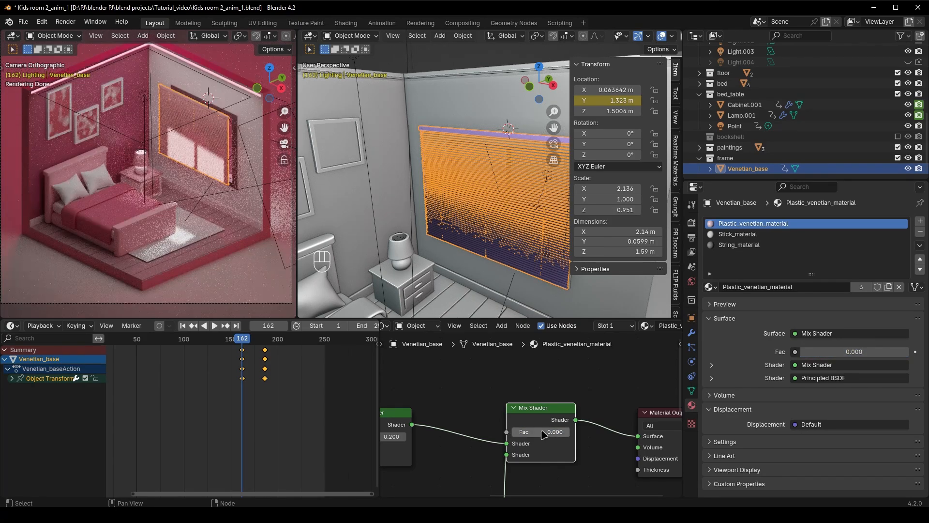
key("i")
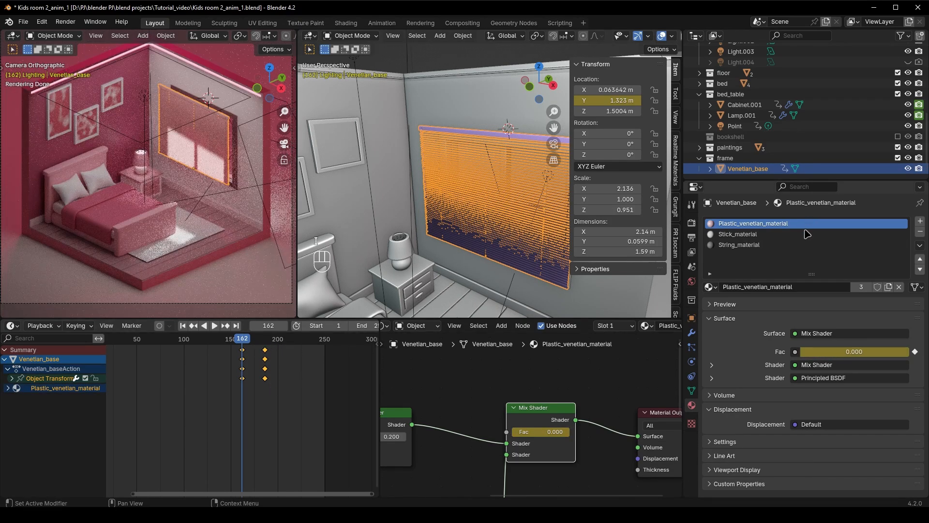
In Stick_material, rearrange the nodes and duplicate the Mix Shader in front of the Material Output
left_click(801, 234)
scroll(494, 436, "down", 4)
left_click(406, 373)
key("g")
left_click(525, 408)
key("shift+d")
left_click(606, 407)
Connect the Principled BSDF with alpha 0 to Stick_material's second Mix Shader and set that mixer's factor to 1
left_click_drag(601, 452, 582, 428)
left_click_drag(600, 417, 578, 417)
middle_click_drag(585, 478, 584, 450)
middle_click_drag(617, 418, 590, 417)
left_click_drag(557, 419, 538, 425)
left_click(575, 388)
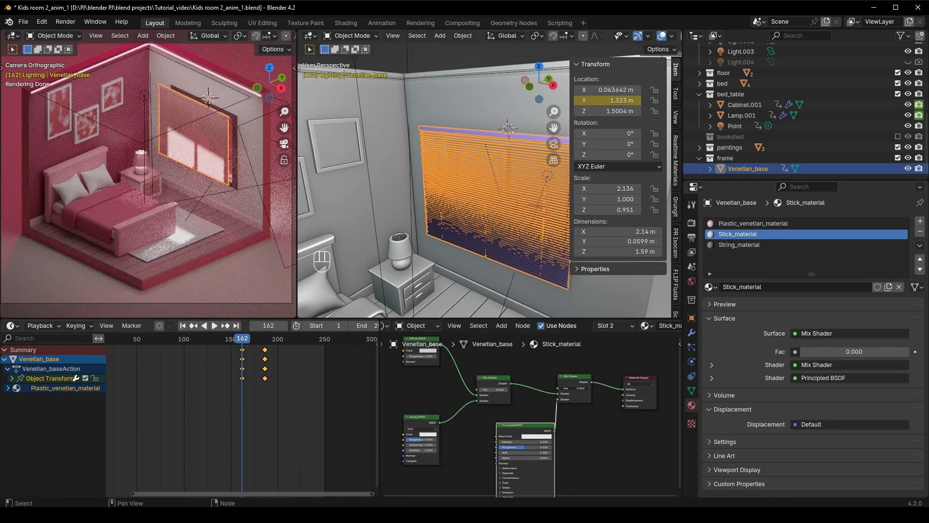
In String_material, rearrange the nodes and duplicate the Mix Shader in front of the Material Output
left_click(759, 243)
middle_click_drag(624, 409, 544, 409)
left_click_drag(387, 361, 576, 424)
middle_click_drag(556, 416, 581, 417)
left_click(494, 384)
key("shift+d")
left_click(570, 380)
Connect the Principled BSDF to String_material's second Mix Shader and set that mixer's factor to 1
left_click_drag(586, 425, 553, 401)
left_click_drag(562, 390, 592, 391)
left_click_drag(563, 461, 544, 464)
At frame 162, set Plastic_venetian_material's second Mix Shader factor to 1 and keyframe the factor in all three blind materials
left_click(757, 224)
scroll(599, 393, "up", 6)
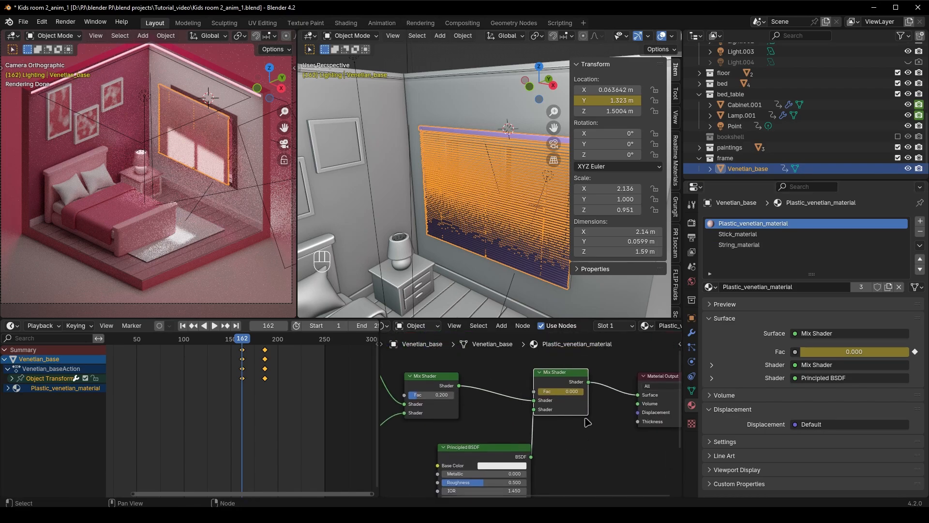
left_click(737, 234)
left_click(736, 245)
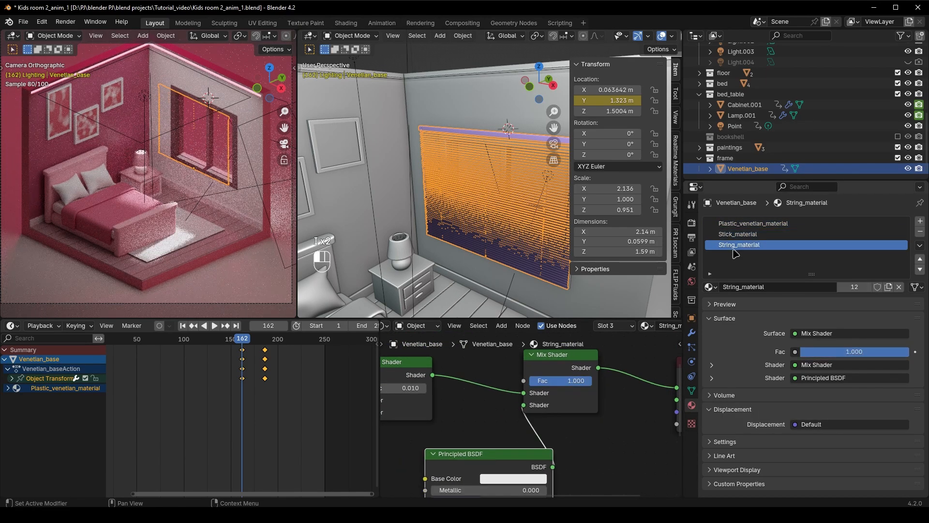
At frame 186, set the second Mix Shader factor of the String, Stick and Plastic_venetian materials to 0 and keyframe each
left_click(265, 338)
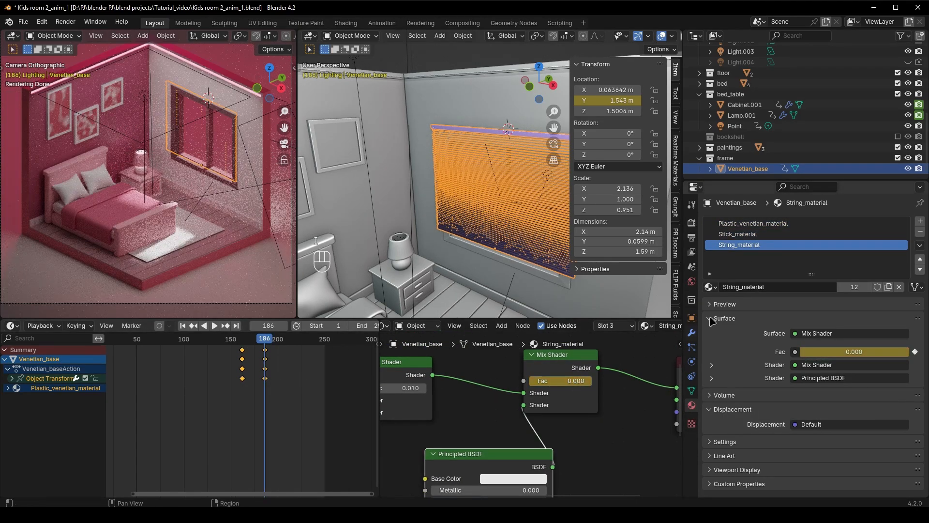
left_click(737, 235)
left_click_drag(581, 383, 554, 384)
key("i")
left_click(746, 224)
key("i")
Keyframe the Venetian_base blind's render visibility at frame 162 and disable it in renders at frame 161
left_click_drag(246, 341, 242, 345)
key("i")
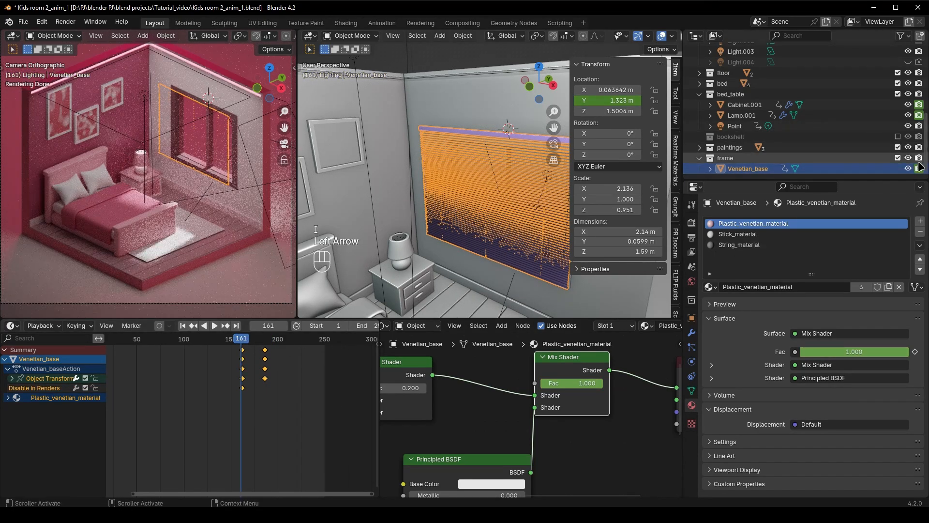
left_click(919, 168)
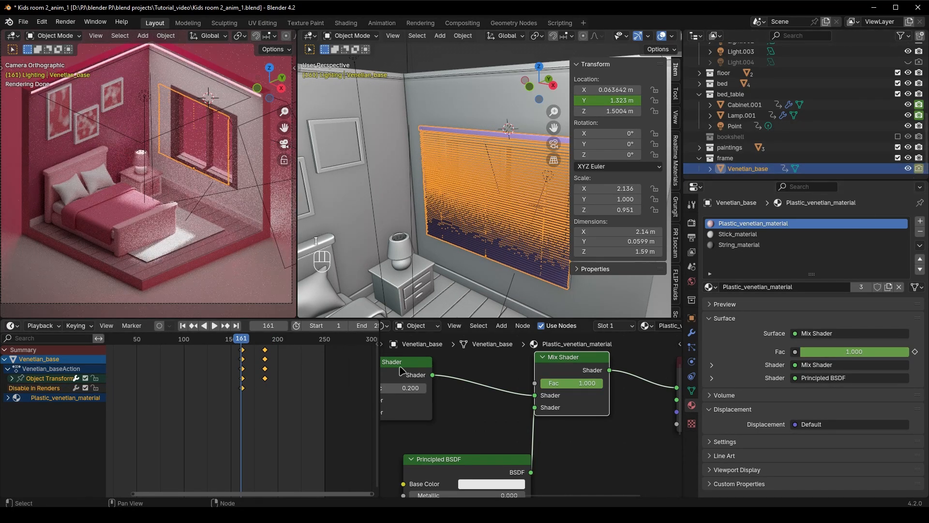
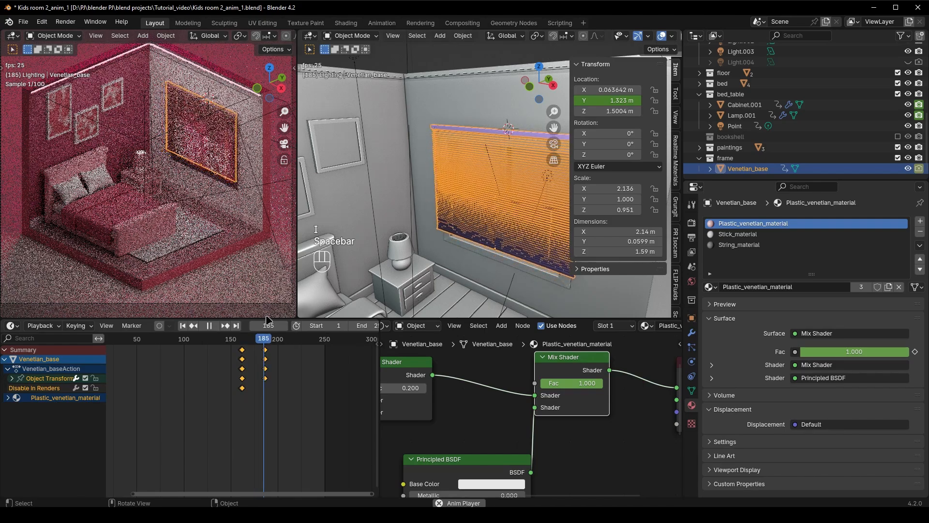
Play and scrub through the window blind's animation to check it, and save the file
key("space")
scroll(169, 348, "down", 3)
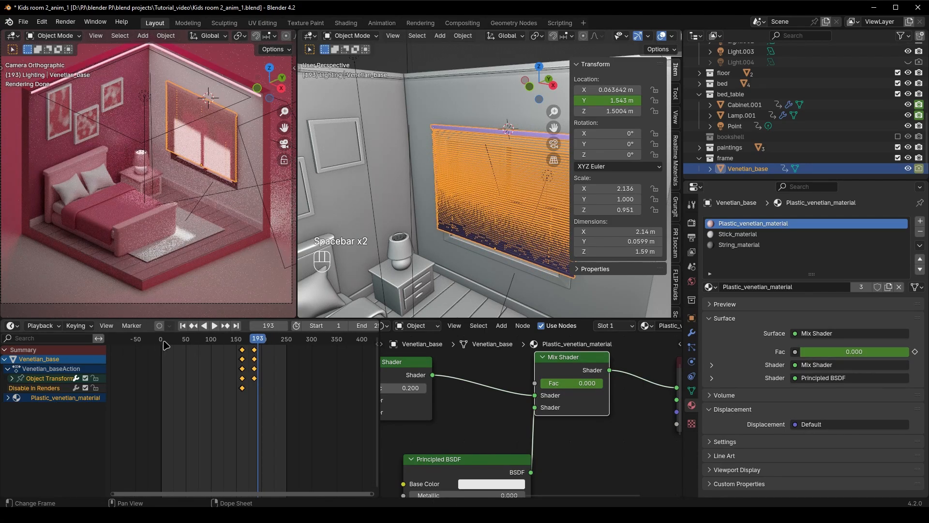
left_click_drag(163, 341, 262, 353)
scroll(741, 155, "up", 1)
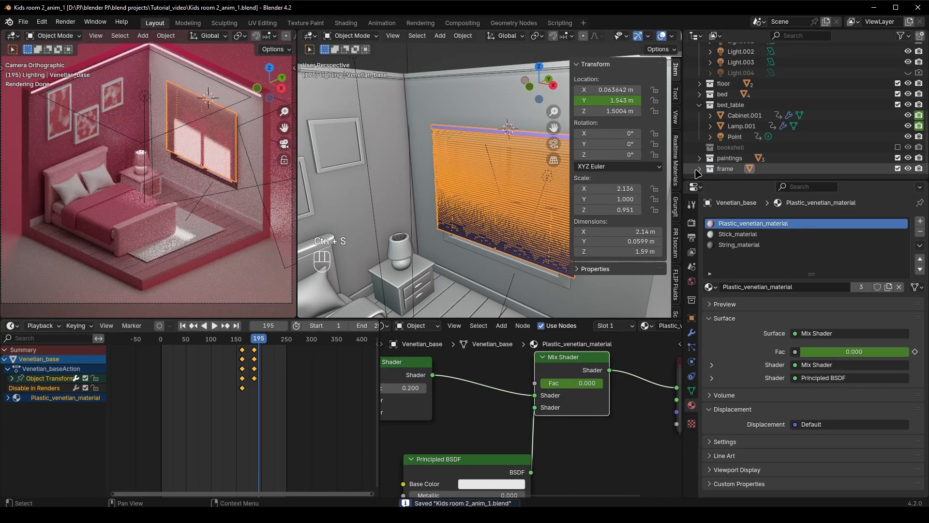
Include the bookshell collection in the view layer and select the bookshelf Cabinet beside the window
left_click(732, 148)
left_click(898, 148)
left_click(697, 149)
scroll(513, 193, "down", 3)
middle_click_drag(464, 193, 484, 208)
scroll(484, 208, "up", 4)
middle_click_drag(523, 242, 508, 228, "shift")
left_click(494, 225)
middle_click_drag(434, 193, 483, 242)
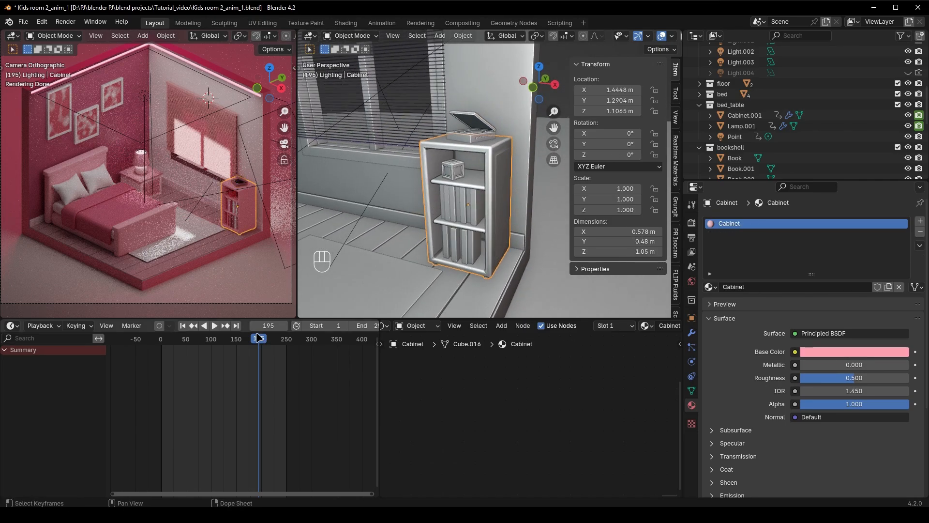
Keyframe the Cabinet's Y location at its resting place against the wall at frame 212
left_click(193, 170)
mouse_move(258, 339)
left_mouse_down()
mouse_move(242, 339)
mouse_move(267, 339)
left_mouse_up()
left_click(470, 220)
key("ctrl+s")
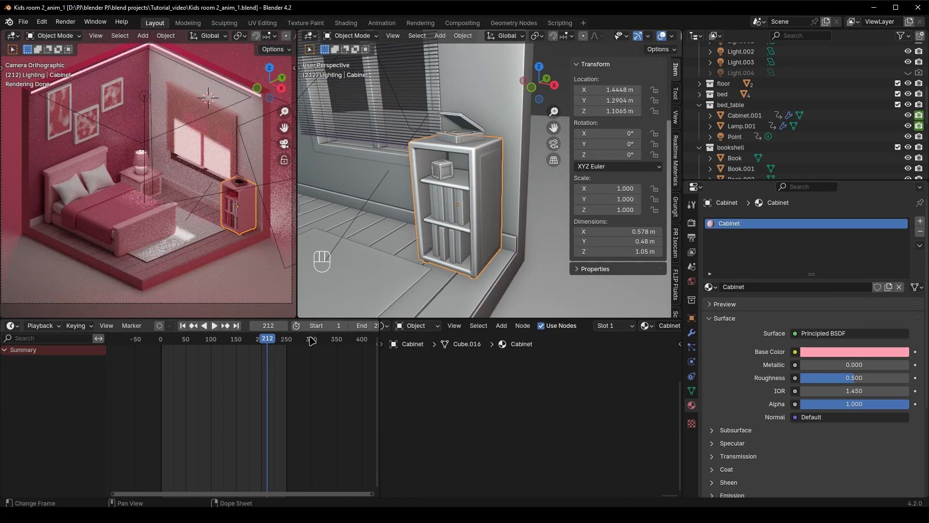
right_click(614, 102)
left_click(613, 100)
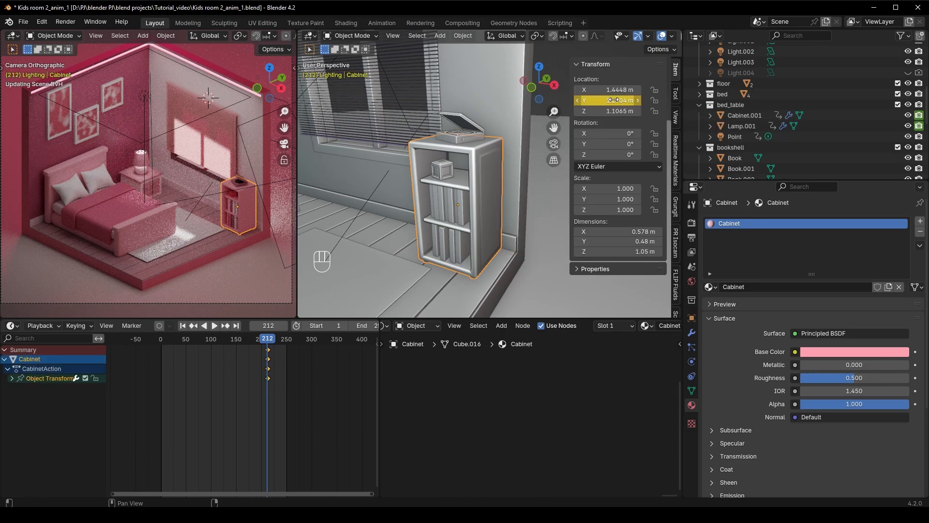
left_click_drag(613, 100, 611, 101)
key("ctrl+z")
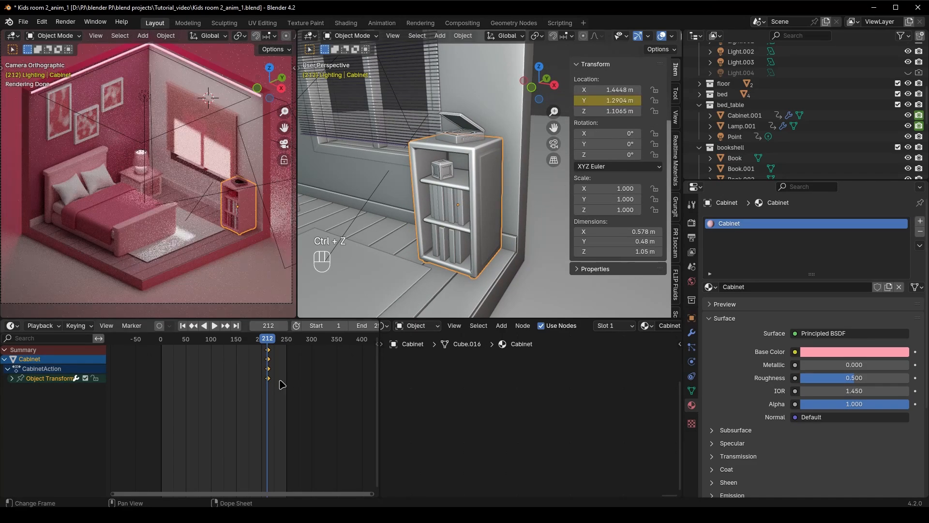
At frame 188, set the Cabinet's Y location to 0.9504 m, keyframe it, and play the slide back
left_click_drag(270, 325, 272, 326)
left_click_drag(611, 101, 576, 101)
key("space")
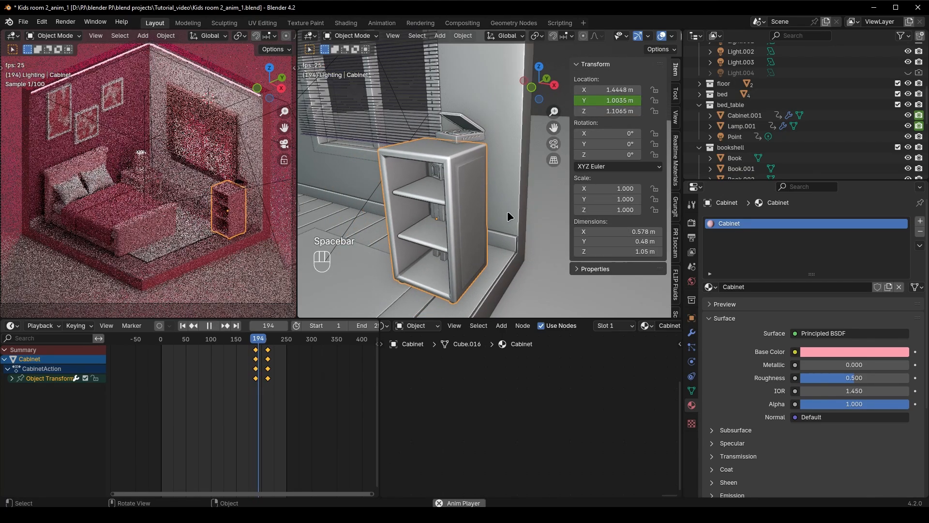
key("space")
left_click_drag(268, 340, 256, 341)
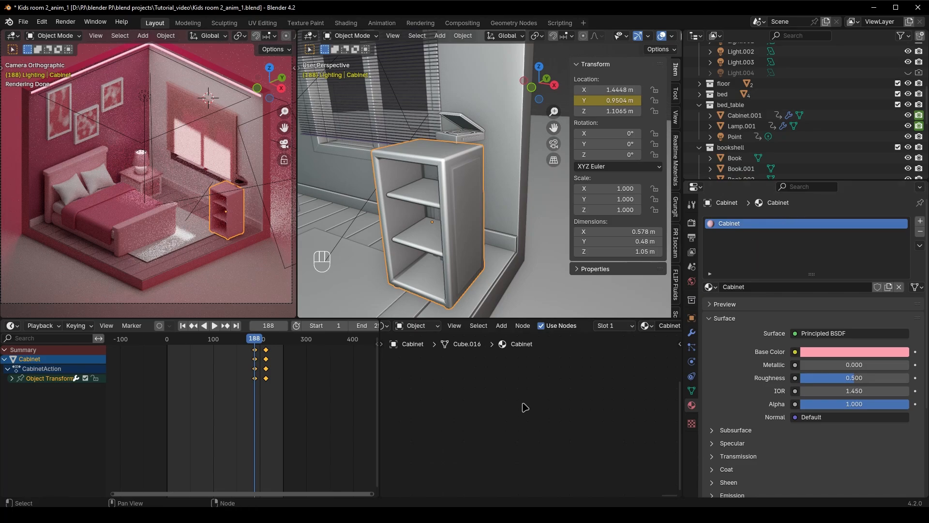
At frame 188, set the Cabinet material's Principled BSDF alpha to 0 and keyframe it
middle_click_drag(438, 341, 583, 436)
scroll(533, 436, "up", 8)
middle_click_drag(525, 435, 587, 418)
left_click_drag(523, 411, 483, 411)
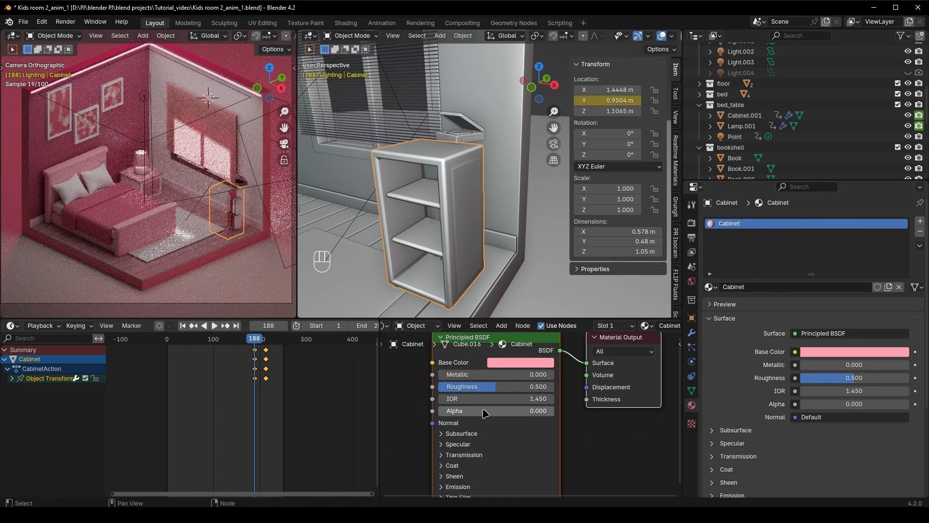
key("i")
Keyframe the Cabinet's render visibility at frame 188 and keyframe it disabled in renders at frame 187
scroll(861, 136, "down", 5)
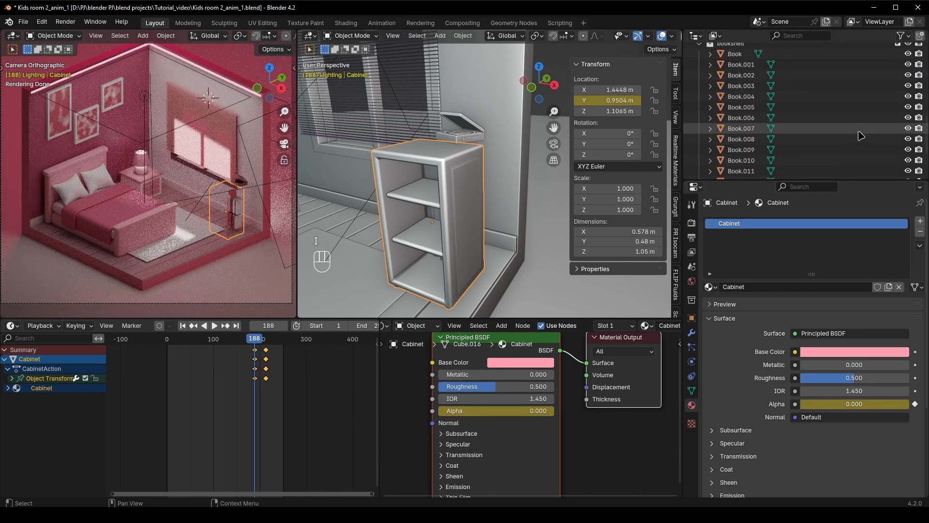
scroll(860, 136, "down", 3)
key("i")
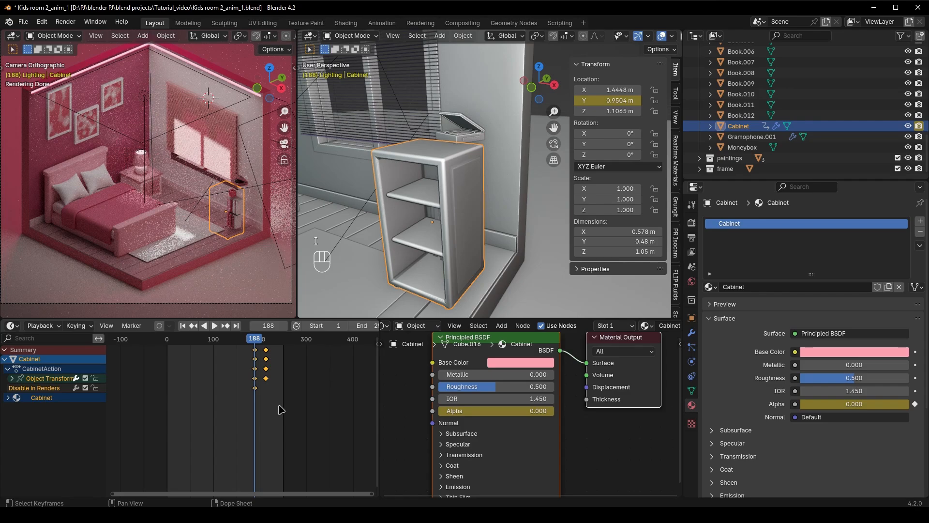
key("i")
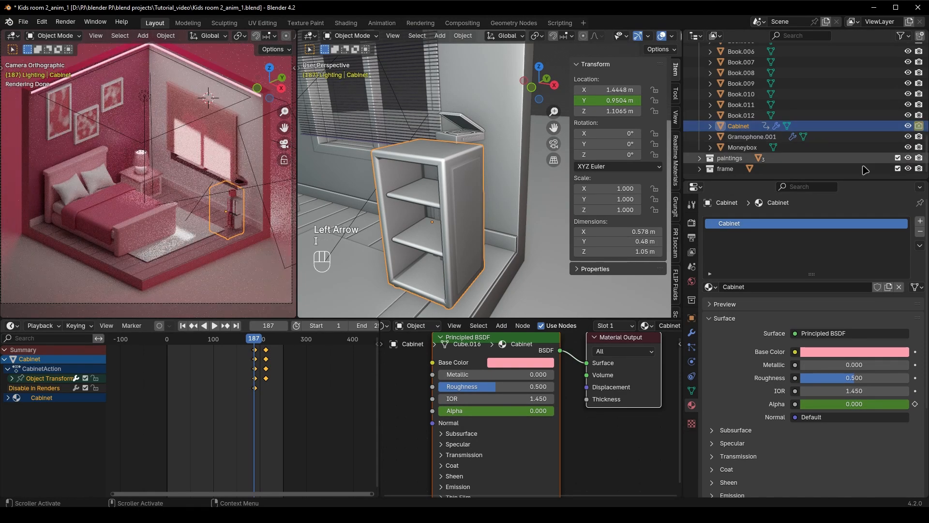
At frame 212, set the Cabinet material's alpha to 1, keyframe it, and play back the fade-in
key("space")
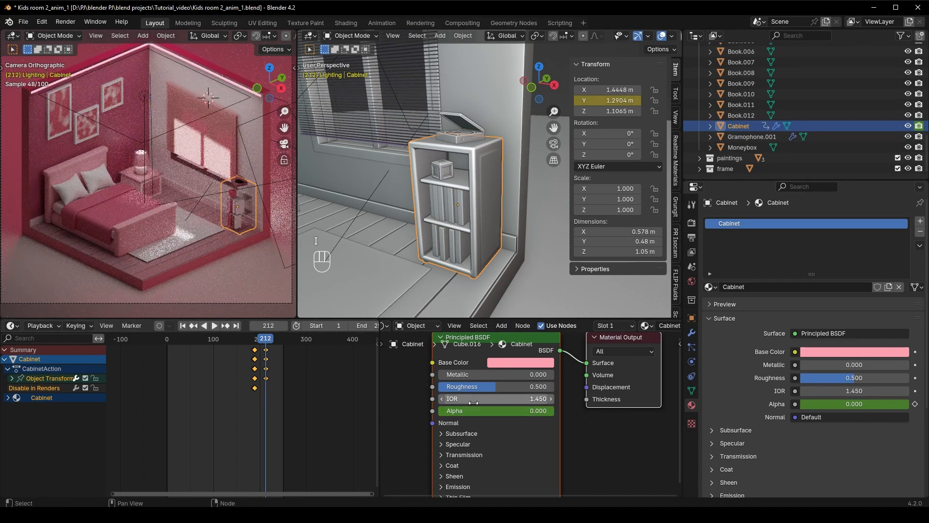
left_click_drag(494, 411, 545, 413)
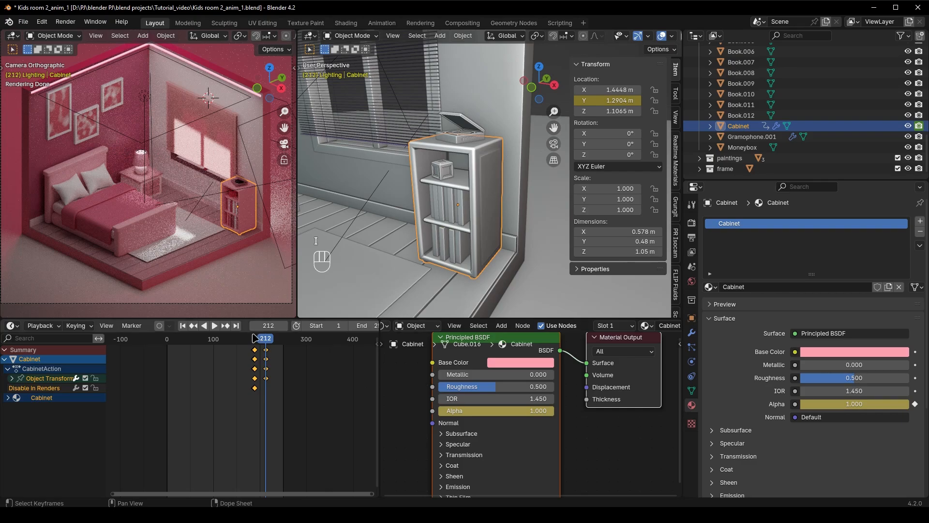
key("space")
key("space")
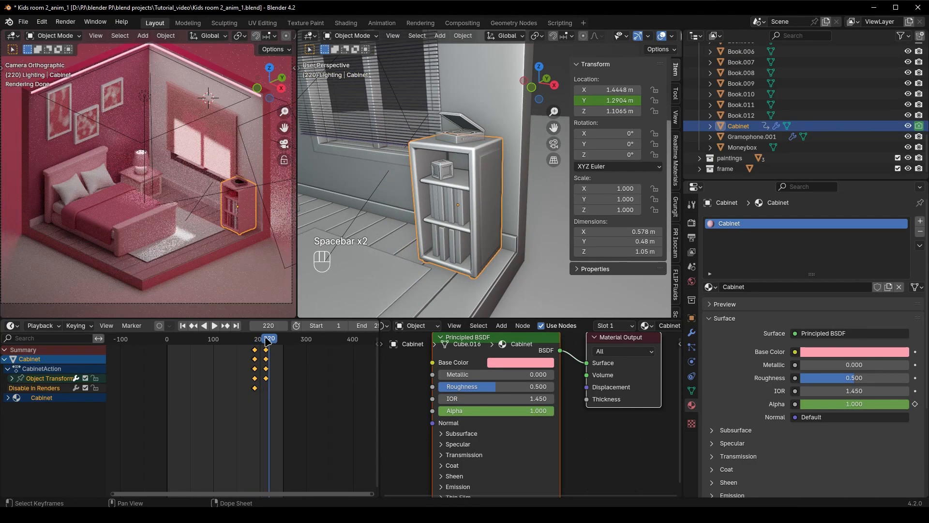
Step through the frames around 188 to examine the start of the Cabinet's slide and fade-in
left_click_drag(265, 338, 255, 339)
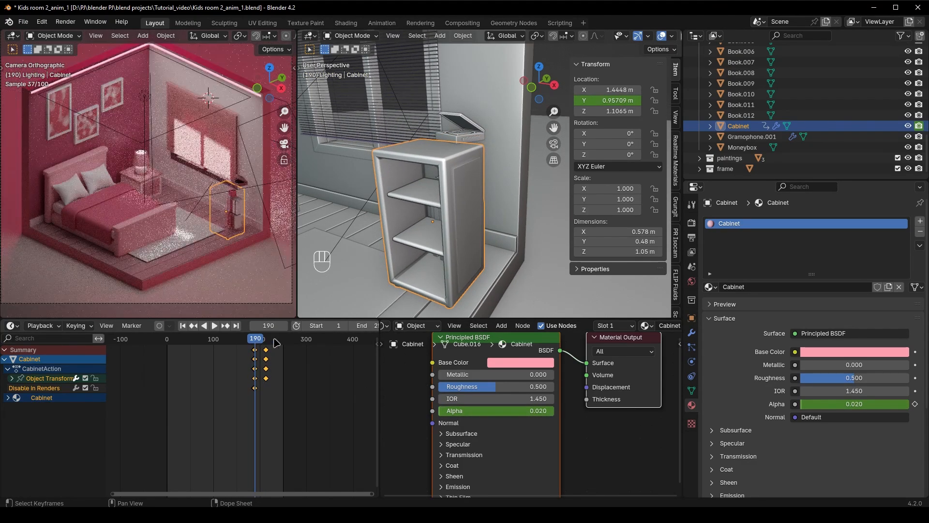
key("Right")
key("Right")
key("Left")
key("Left")
key("Left")
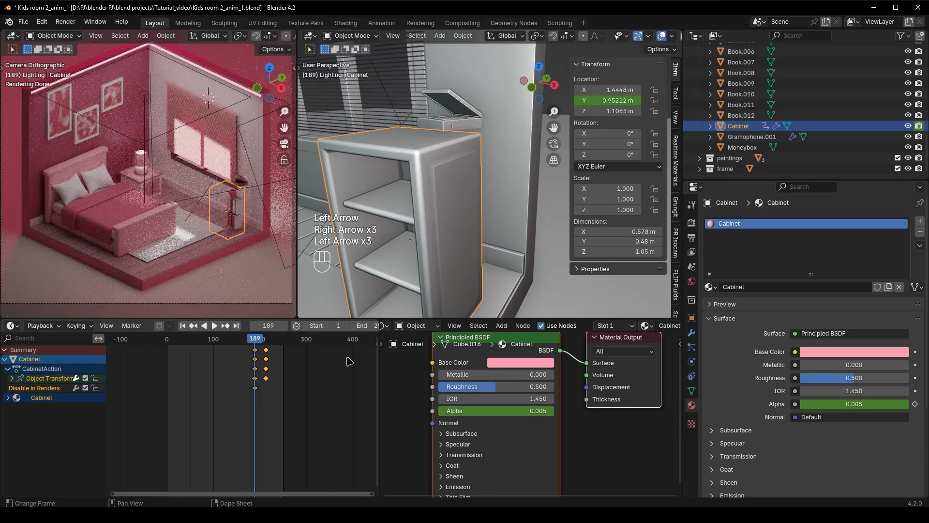
scroll(249, 415, "up", 8)
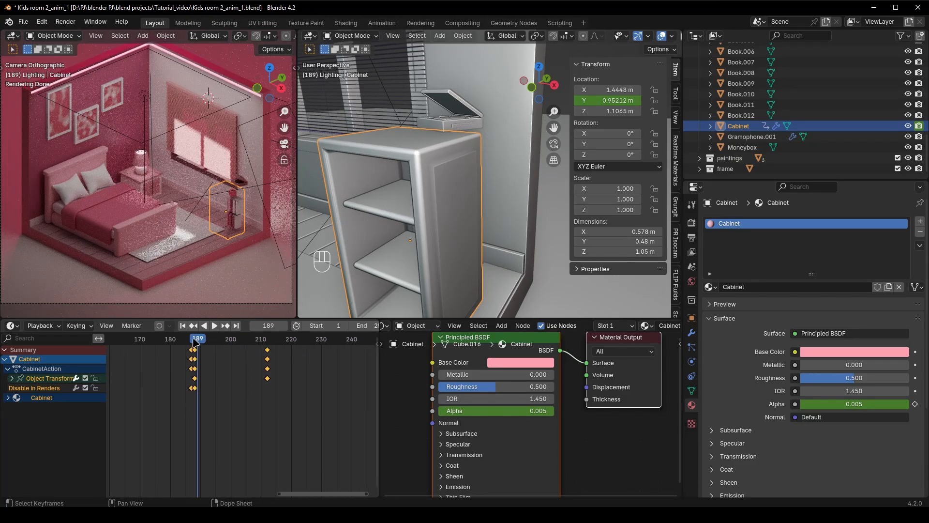
left_click(193, 339)
At frame 212, raise the gramophone to a Z location of 1.9835 m and keyframe its Z location
scroll(445, 200, "down", 6)
left_click(470, 158)
scroll(479, 222, "up", 5)
middle_click_drag(479, 223, 486, 273)
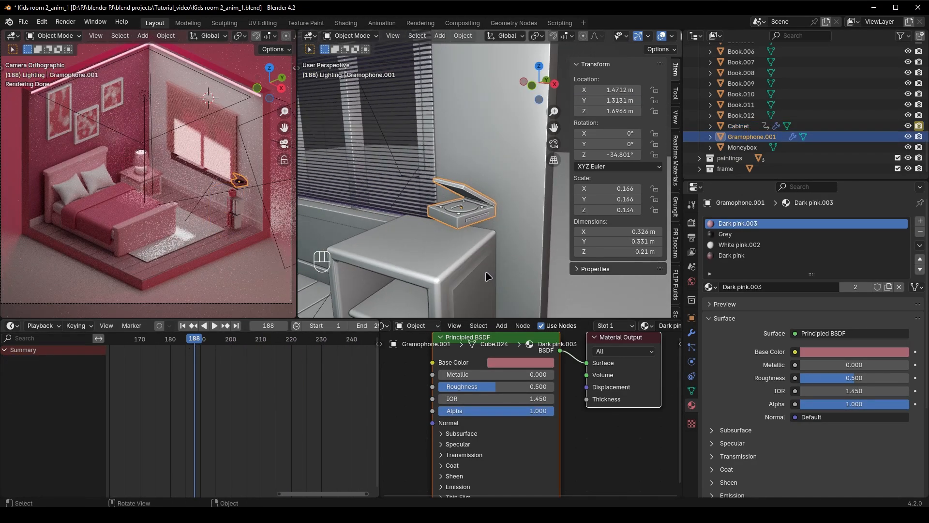
left_click(271, 328)
type("+24")
key("Return")
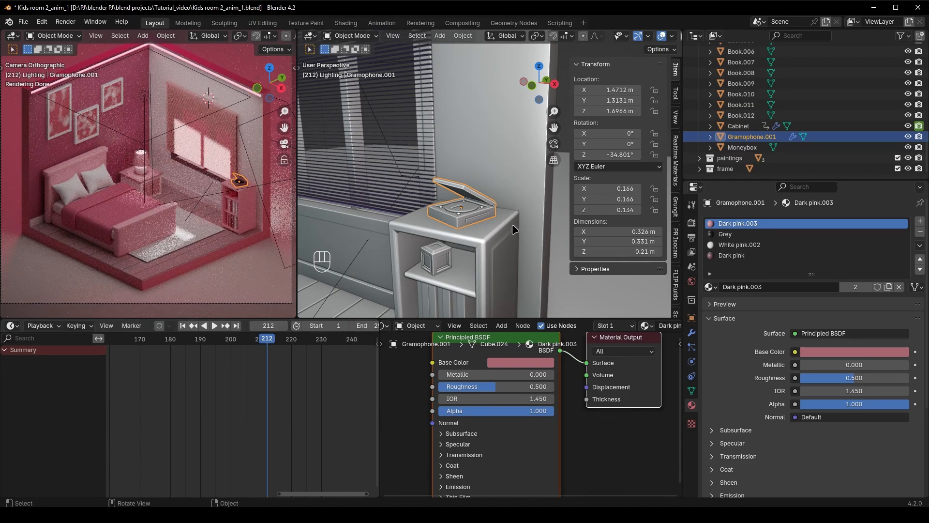
key("g")
key("z")
left_click(495, 180)
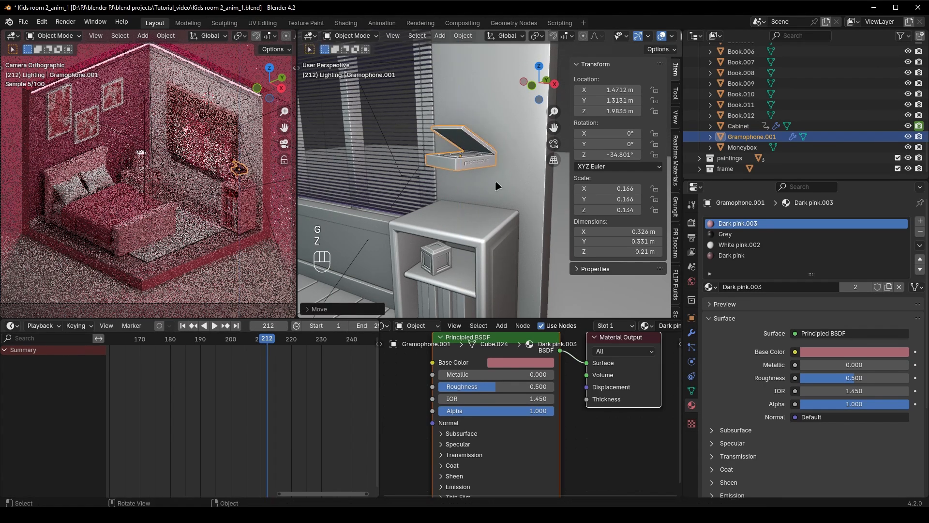
right_click(611, 111)
left_click(611, 112)
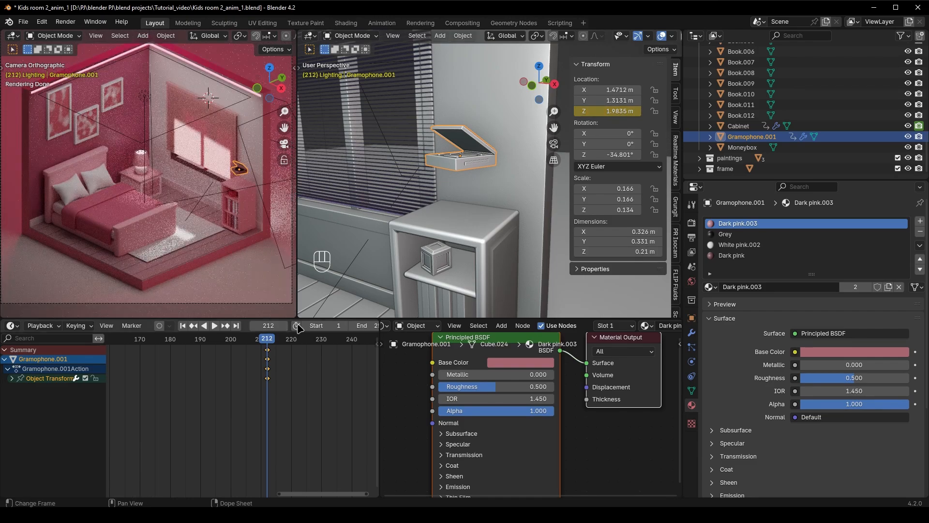
Keyframe the Z rotation and the scale of the Moneybox on the top shelf at frame 212
left_click(438, 262)
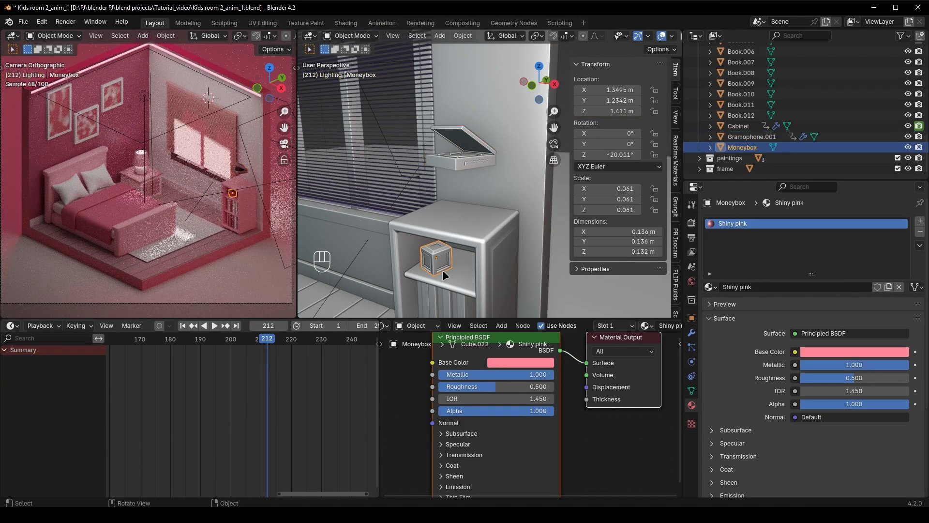
middle_click_drag(442, 269, 475, 287)
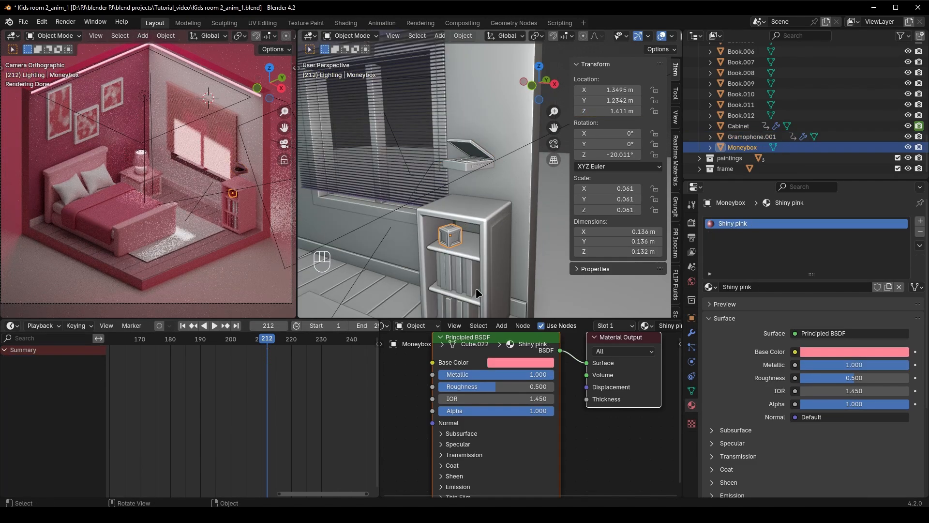
right_click(611, 154)
left_click(611, 154)
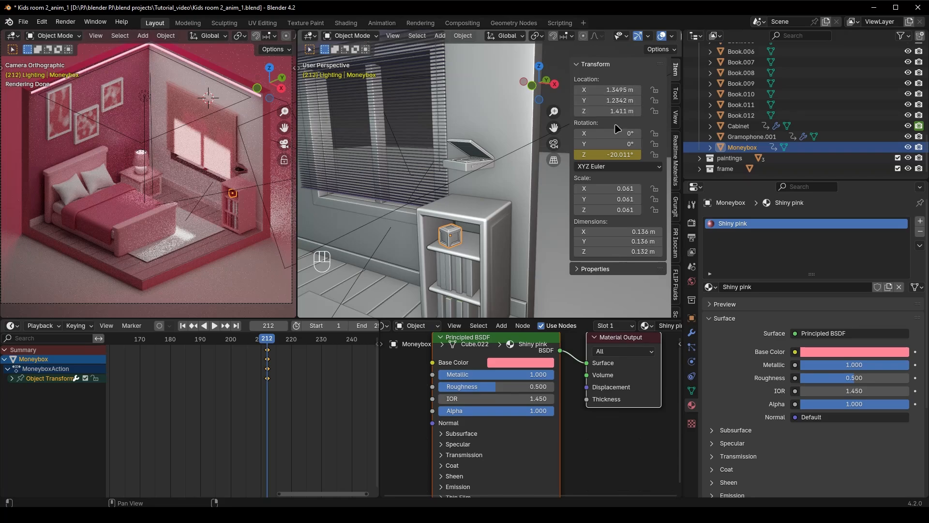
key("i")
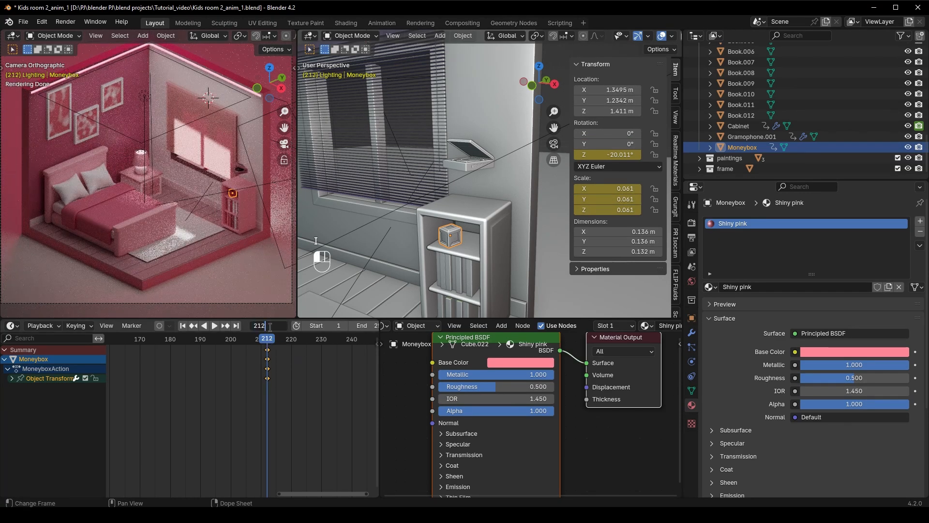
key("Return")
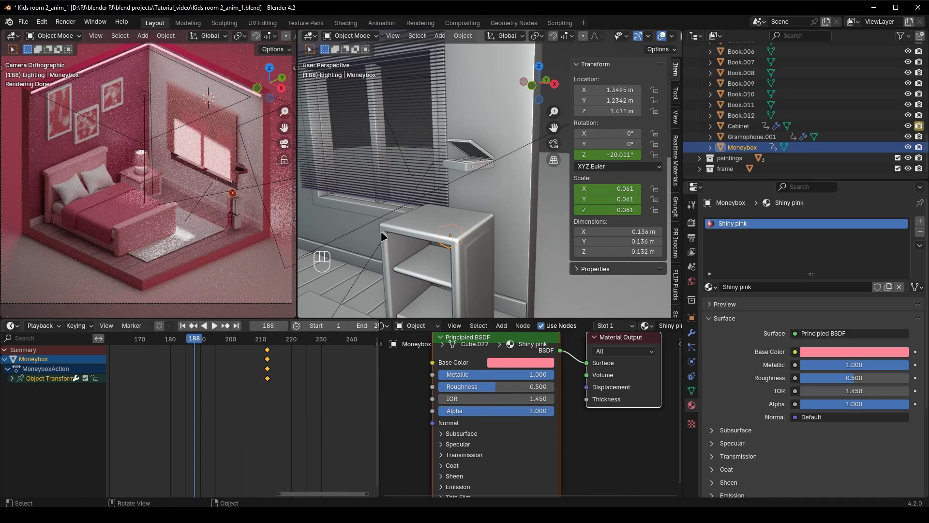
left_click(468, 164)
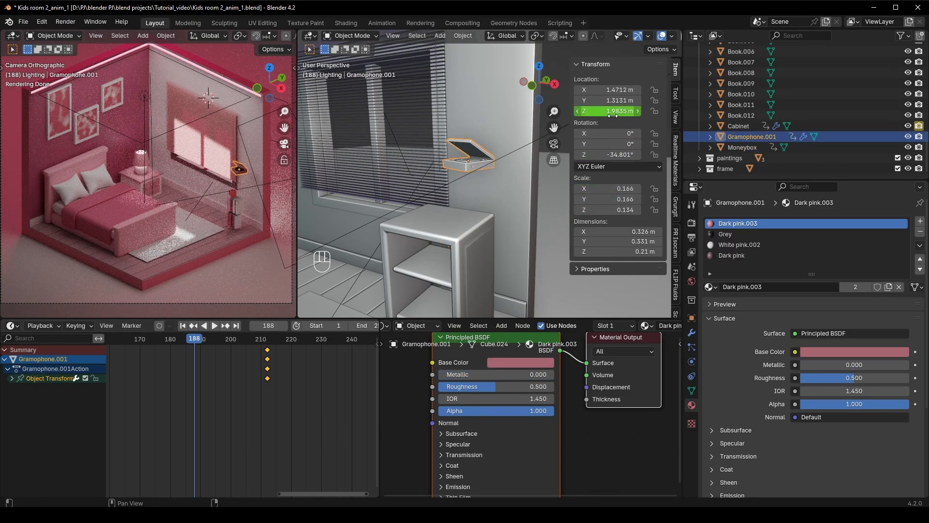
left_click_drag(612, 111, 625, 111)
right_click(612, 111)
left_click(611, 111)
left_click_drag(213, 342, 267, 342)
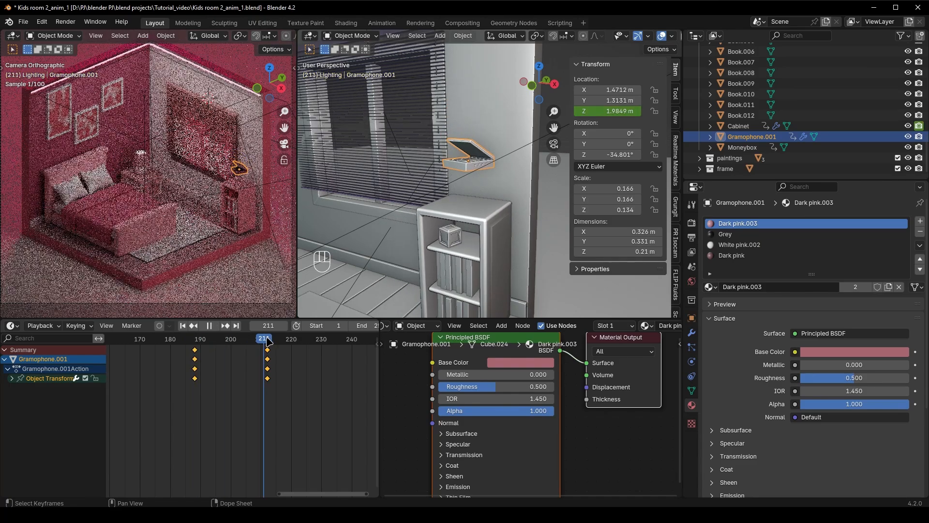
key("ctrl+z")
key("ctrl+z")
key("ctrl+z")
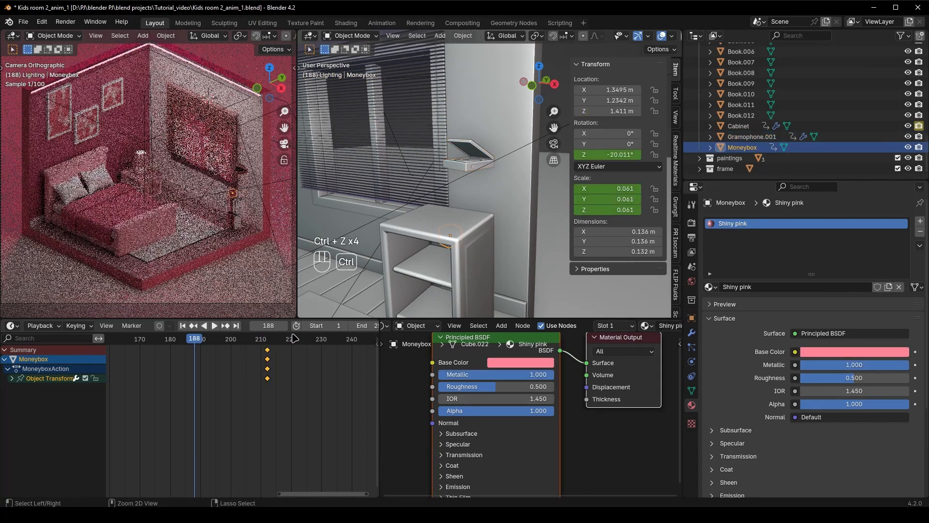
left_click(480, 204)
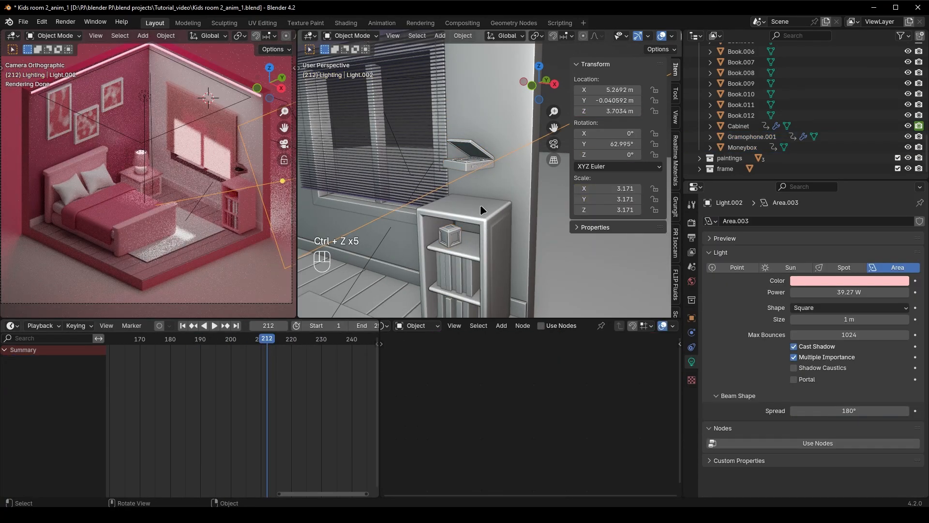
At frame 212, lower the gramophone to Z 1.6943 m on the Cabinet, replace its Z keyframe, and go to frame 188
left_click(467, 158)
scroll(466, 250, "up", 4)
key("g")
key("z")
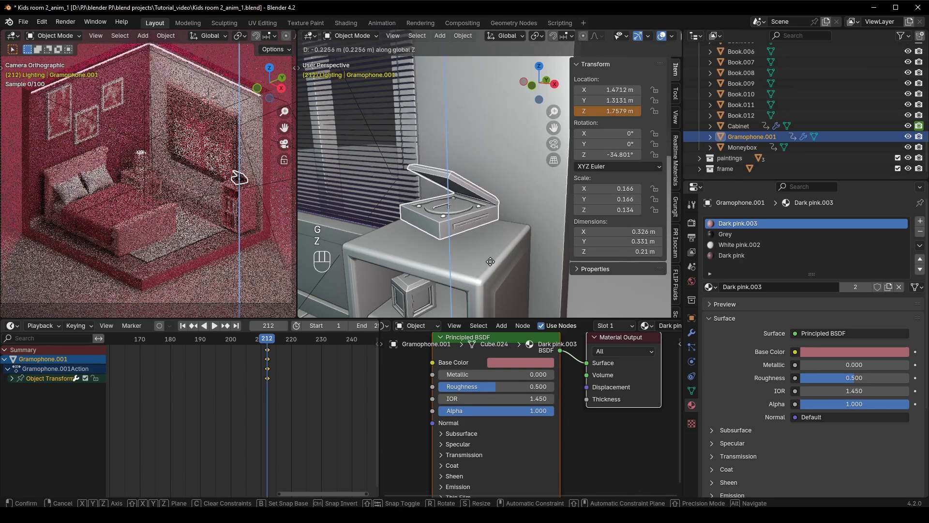
left_click(499, 282)
right_click(624, 112)
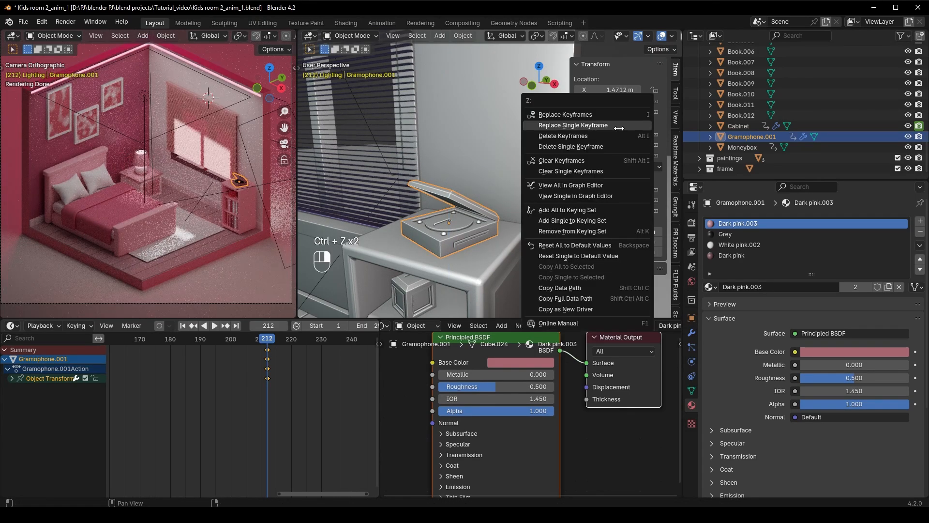
left_click(624, 128)
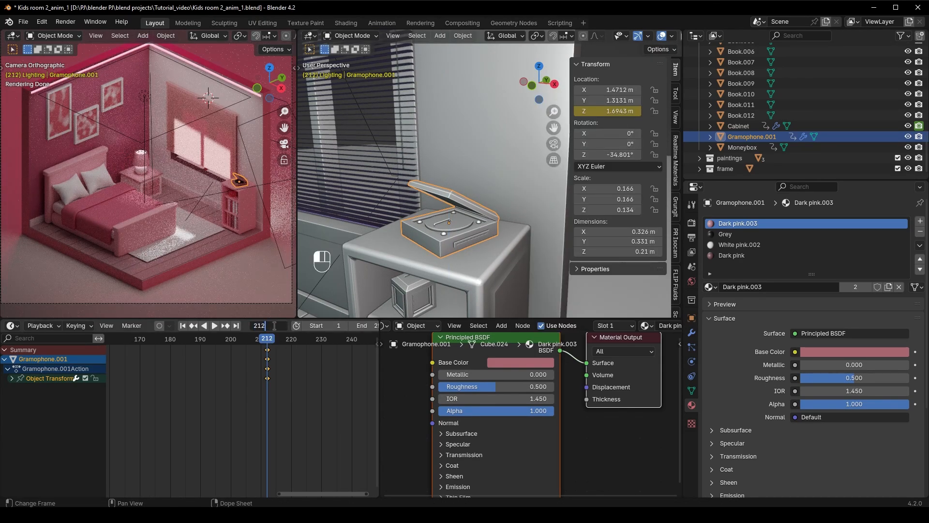
key("Return")
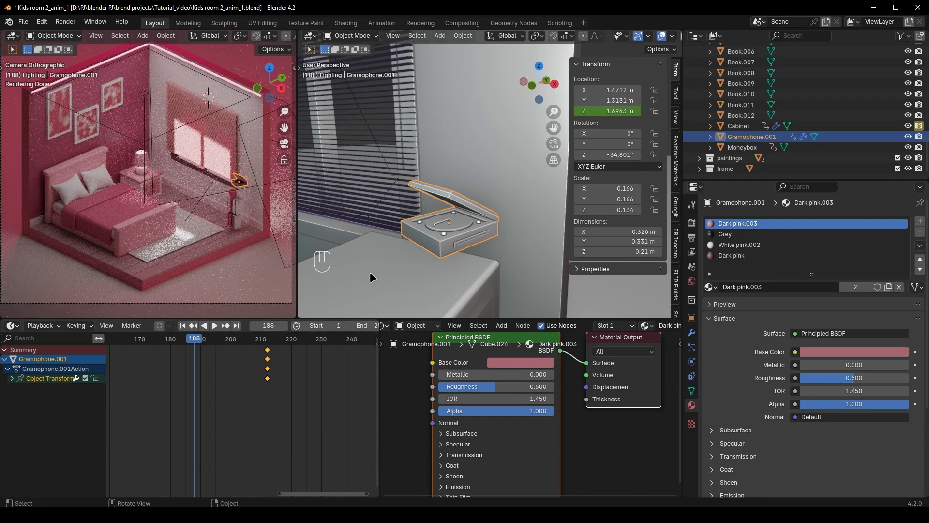
At frame 188, raise the gramophone to Z 2.0443 m, keyframe its Z location, and play back the descent onto the Cabinet
middle_click_drag(370, 272, 443, 223)
scroll(468, 241, "up", 4)
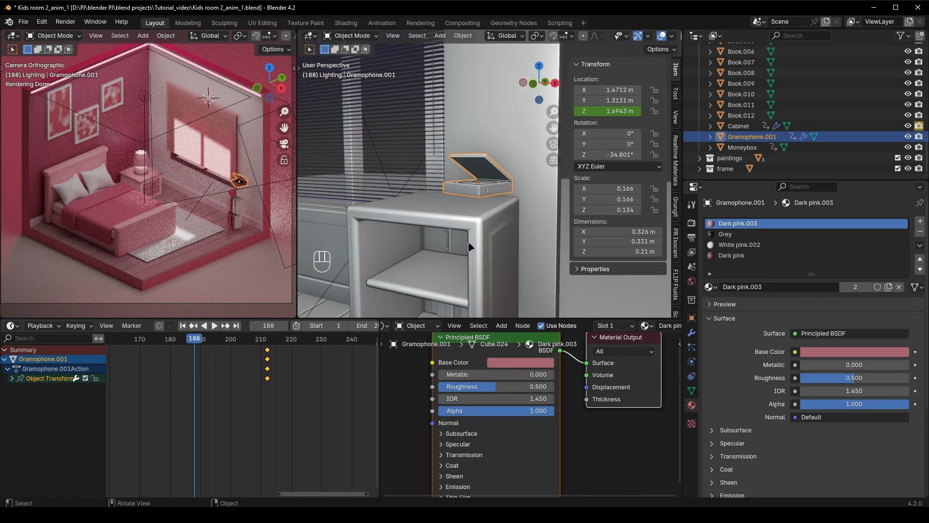
mouse_move(604, 111)
left_mouse_down()
mouse_move(617, 111)
mouse_move(605, 111)
left_mouse_up()
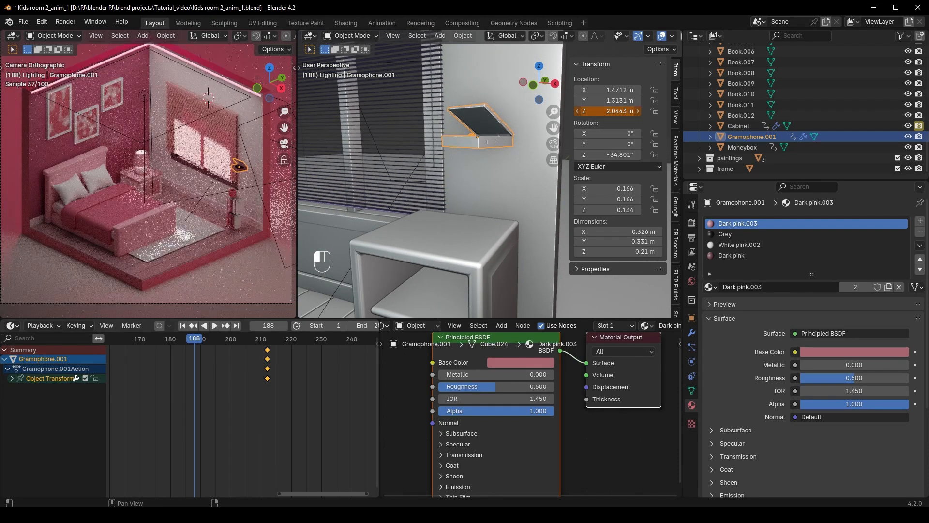
right_click(605, 111)
left_click(605, 112)
key("space")
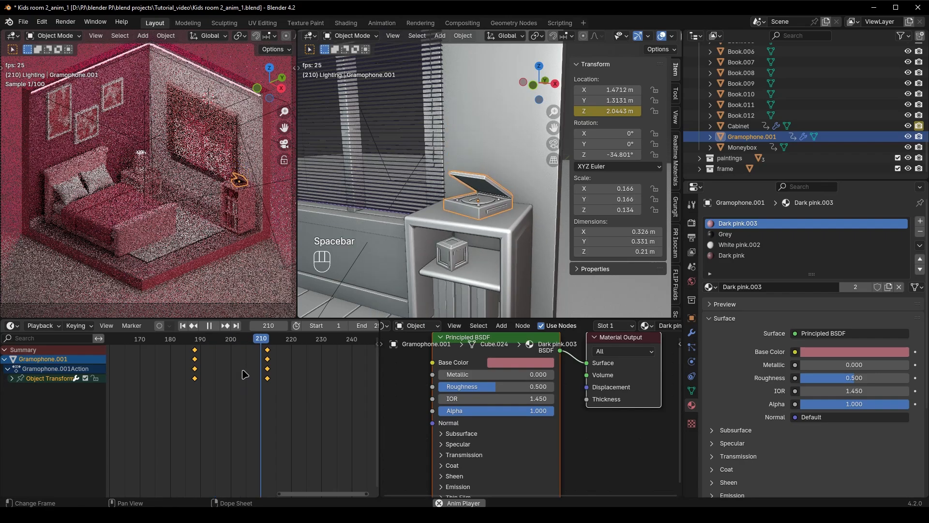
key("space")
scroll(250, 420, "down", 5)
middle_click_drag(251, 419, 269, 407)
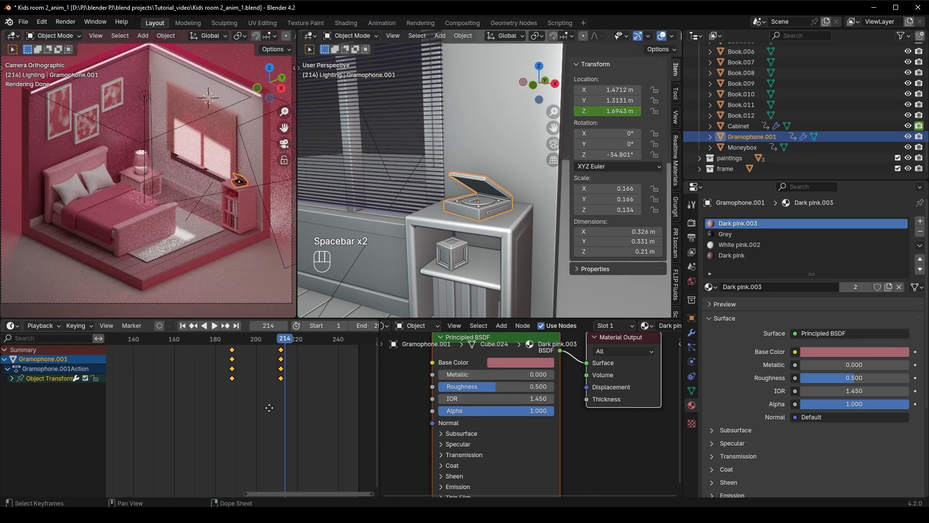
At frame 188, set the Moneybox's Z rotation to -280.01° and its X, Y and Z scale to 0, keyframing both
left_click(453, 251)
left_click(283, 343)
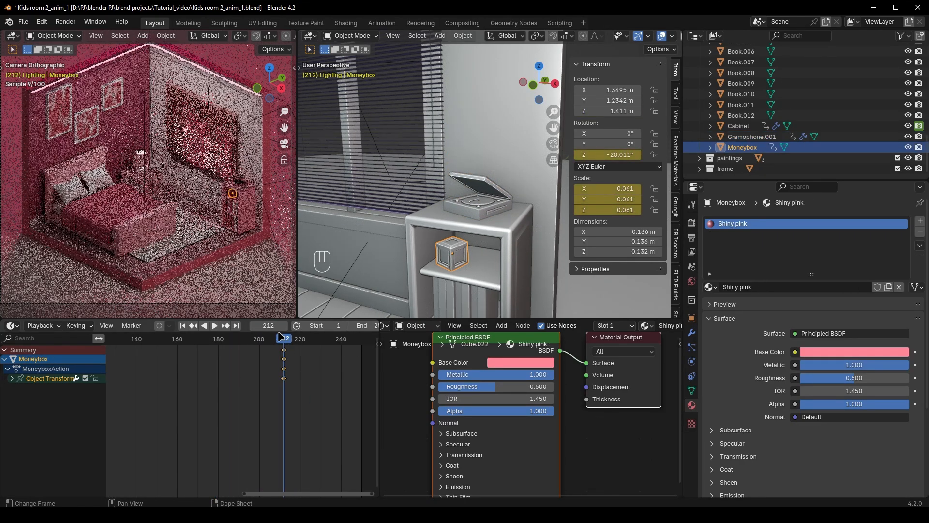
left_click(268, 325)
type("188")
key("Return")
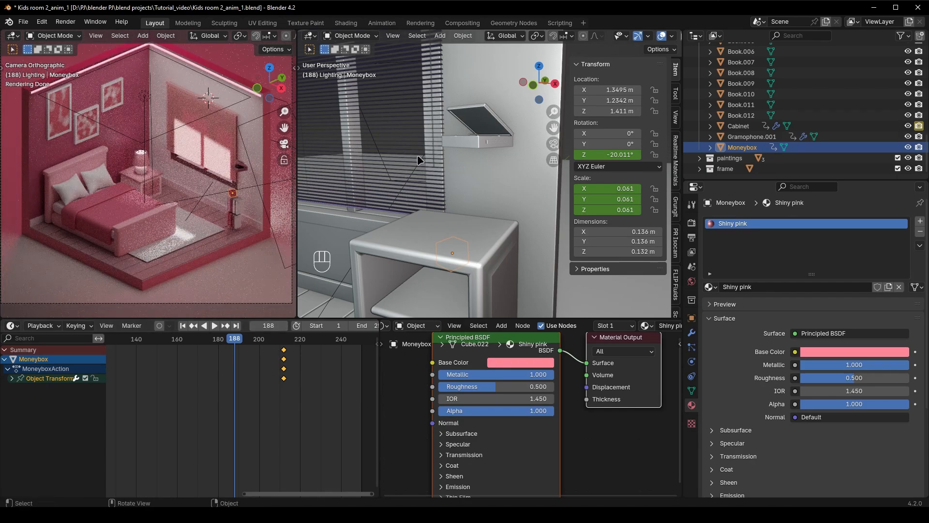
scroll(499, 226, "down", 5)
mouse_move(500, 232)
middle_mouse_down()
mouse_move(499, 223)
mouse_move(503, 231)
middle_mouse_up()
scroll(495, 224, "up", 5)
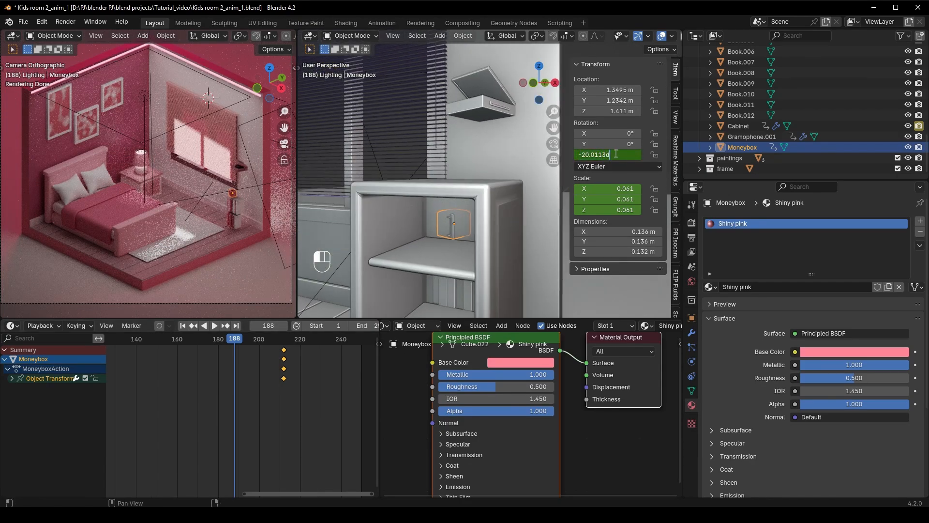
key("Return")
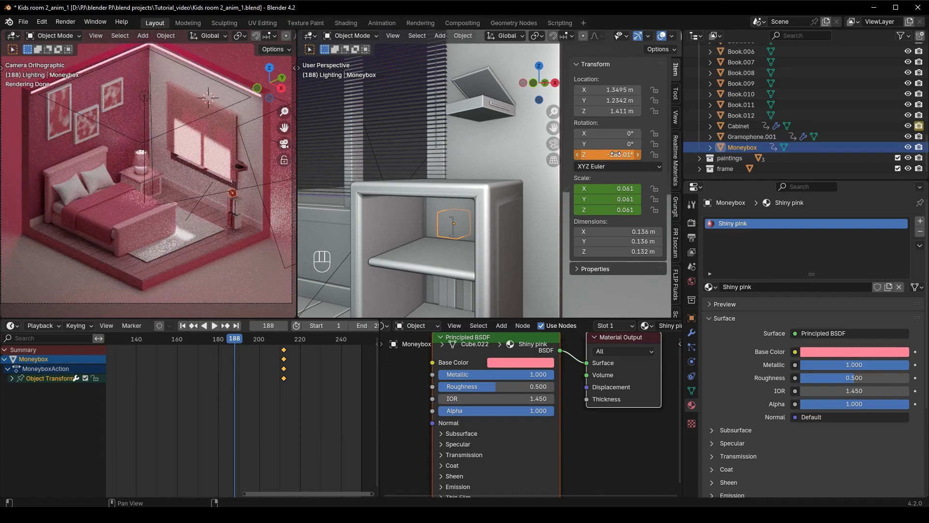
key("i")
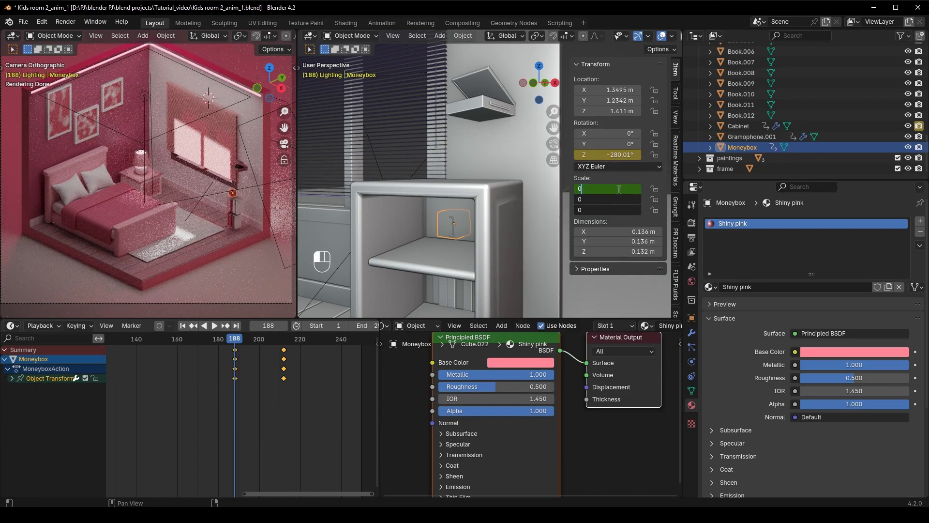
key("Return")
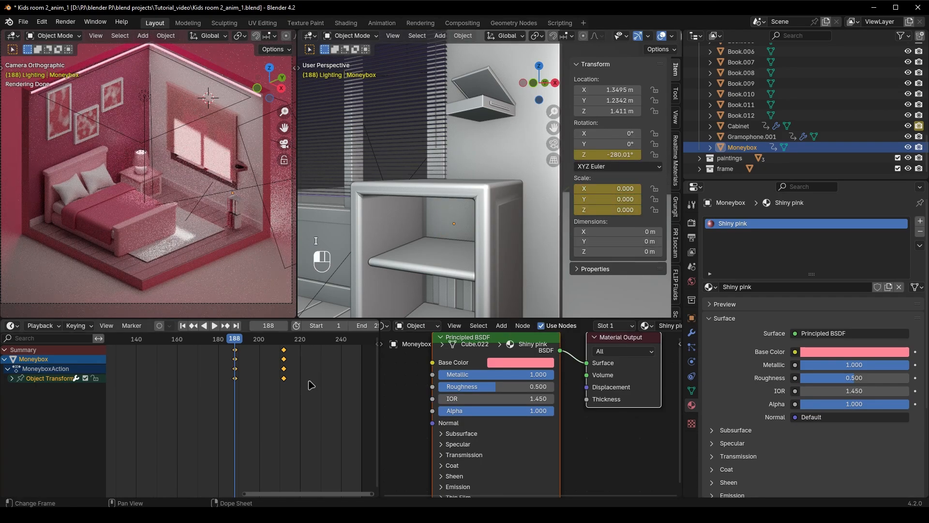
Play back the animation from frame 188 to check how the Moneybox spins and grows on the top shelf
left_click(311, 385)
key("space")
key("space")
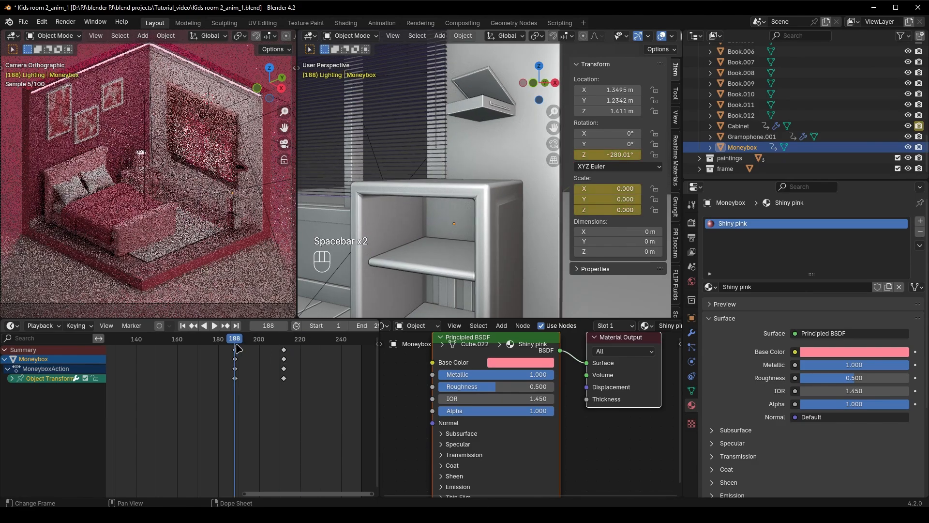
key("space")
key("space")
Keyframe the gramophone's Disable in Renders setting at frames 188 and 187 so that it renders only from frame 188
left_click(477, 208)
left_click_drag(296, 340, 235, 341)
scroll(481, 159, "down", 3)
middle_click_drag(481, 160, 477, 174)
scroll(760, 276, "down", 2)
scroll(760, 276, "up", 1)
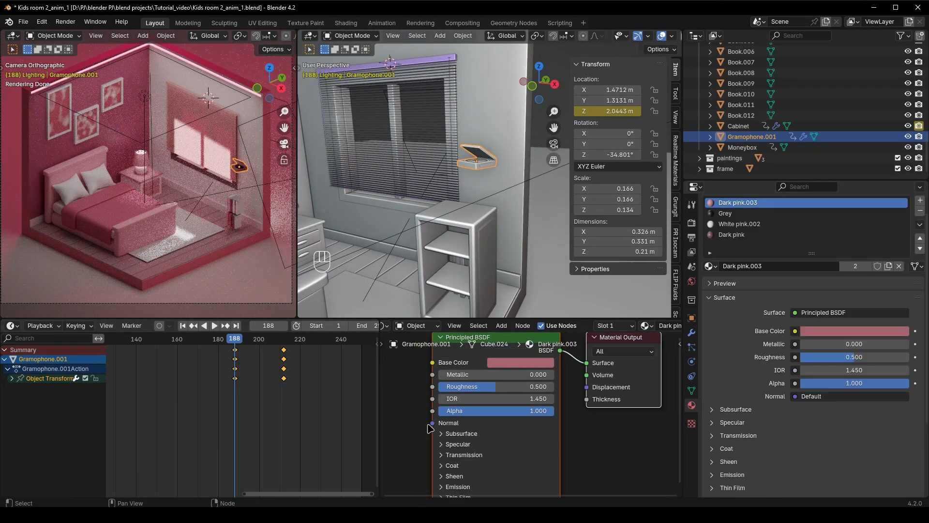
key("i")
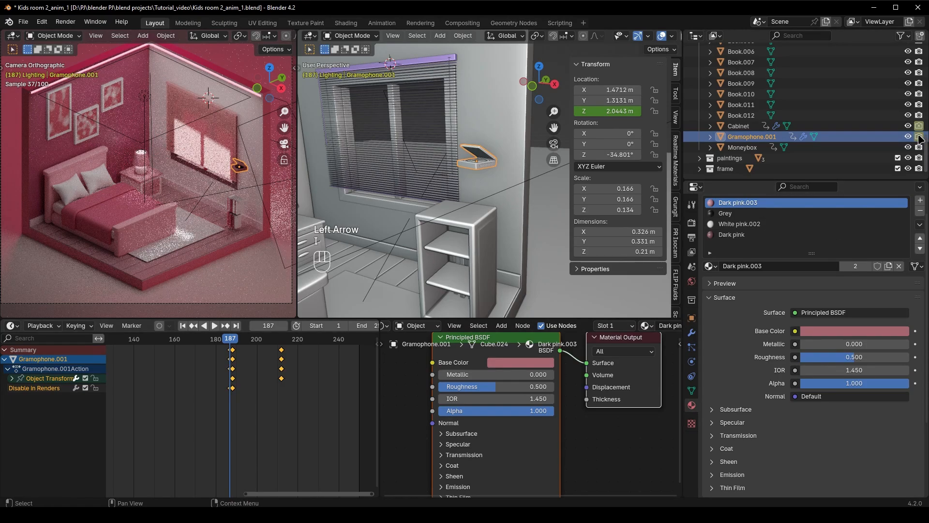
At frame 188, set Alpha to 0 in the gramophone's Dark pink.003, Grey, White pink.002 and Dark pink materials and keyframe each
key("Right")
left_click_drag(517, 424, 398, 412)
key("i")
left_click(736, 213)
right_click(479, 423)
key("i")
left_click(773, 225)
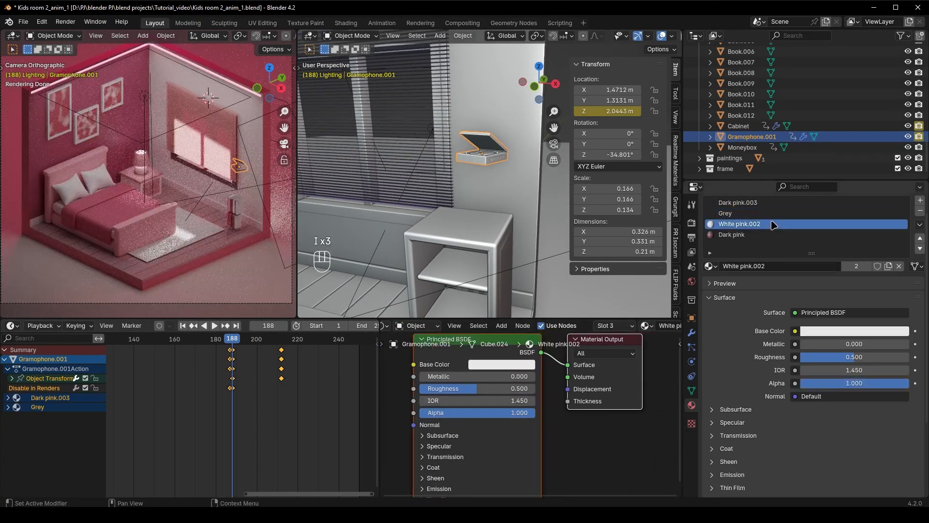
key("i")
left_click(764, 235)
left_click_drag(508, 413, 392, 413)
key("i")
At frame 212, set Alpha to 1 in all four gramophone materials and keyframe each
left_click(282, 342)
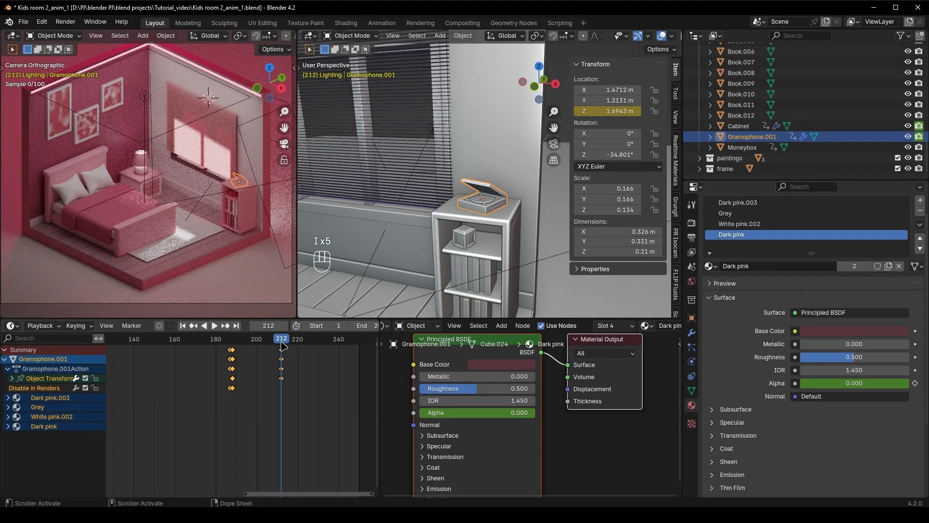
left_click(750, 224)
left_click_drag(473, 417, 588, 416)
key("i")
left_click(747, 213)
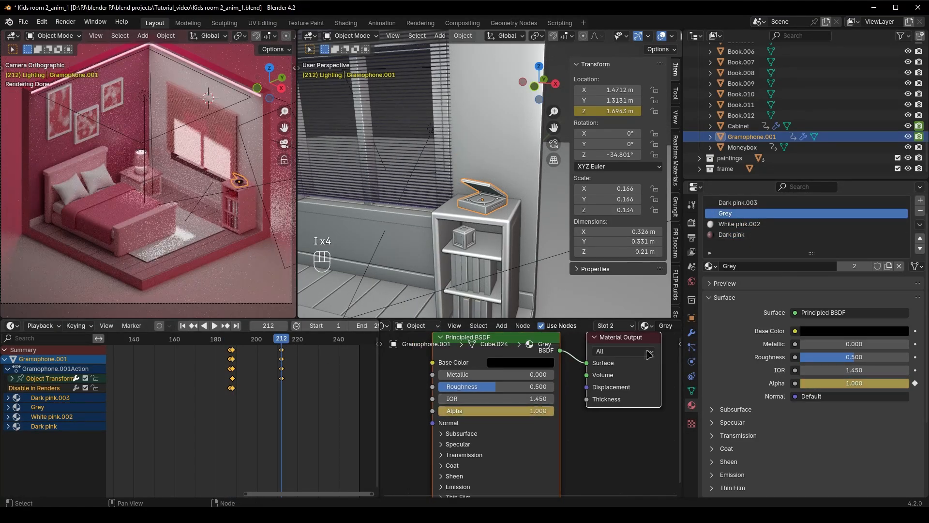
left_click(753, 203)
left_click_drag(469, 414, 588, 415)
key("i")
left_click(750, 236)
left_click(762, 215)
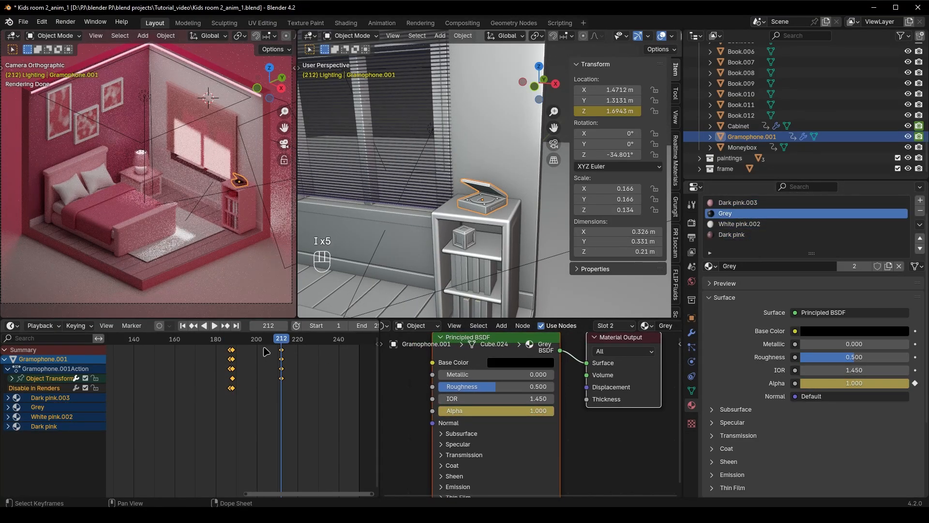
Play back the gramophone's drop and fade-in with a close camera view of the Cabinet, and save the file
key("space")
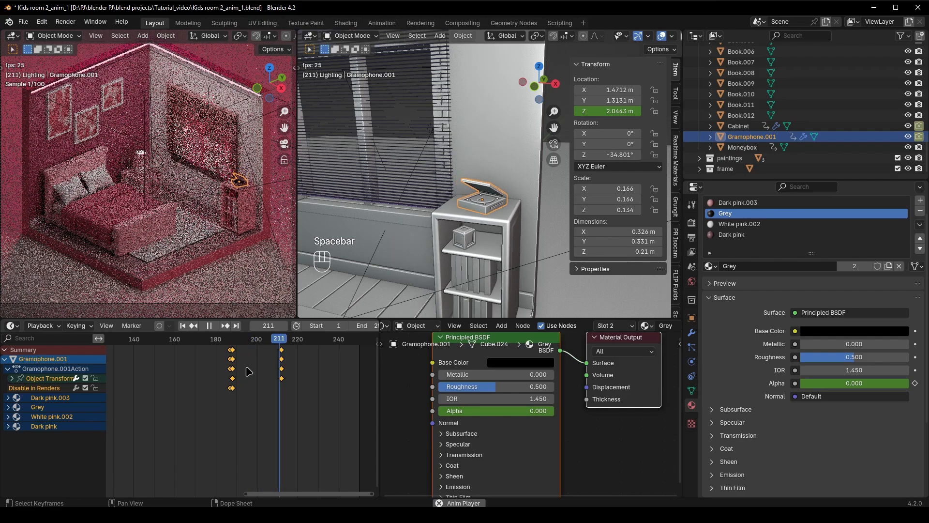
key("space")
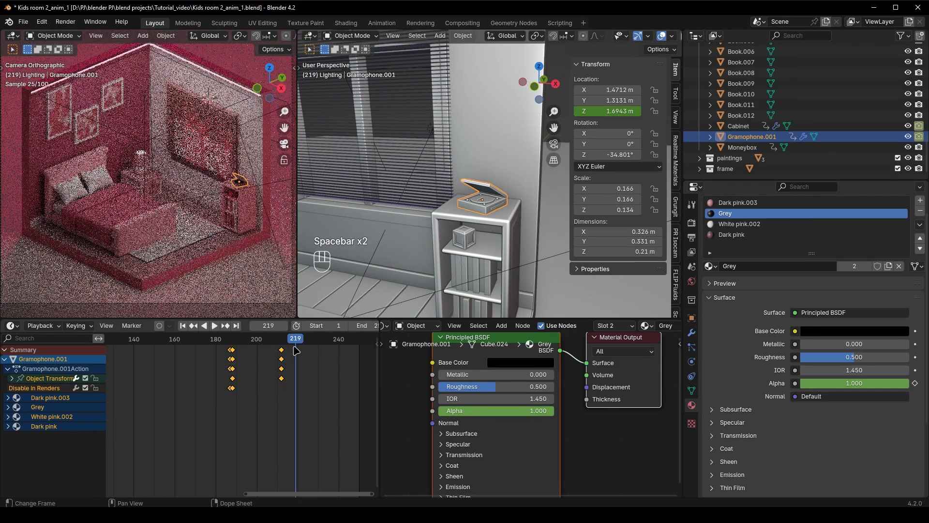
key("space")
key("space")
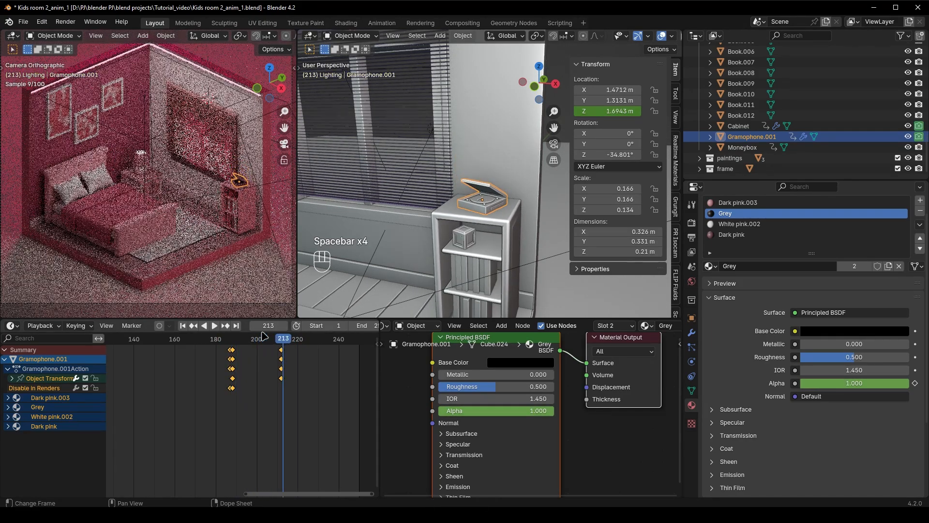
middle_click_drag(146, 232, 97, 201, "shift")
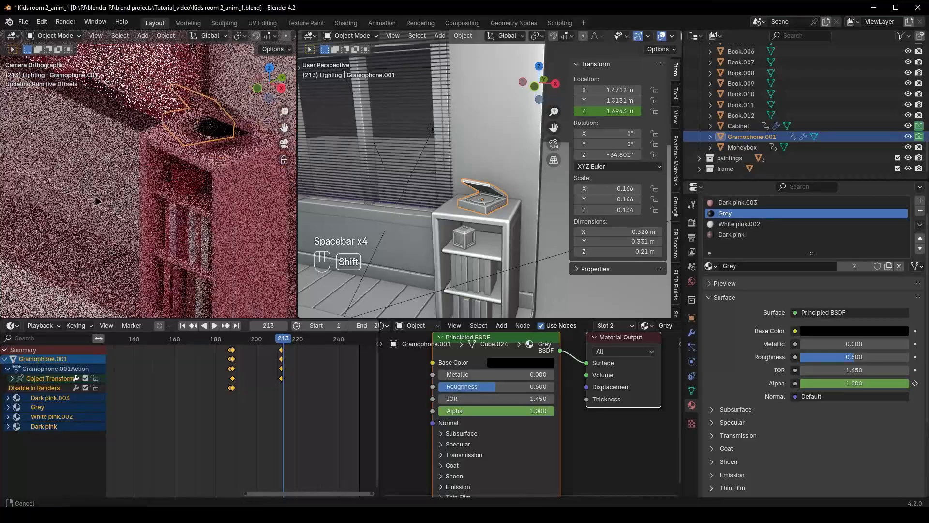
key("space")
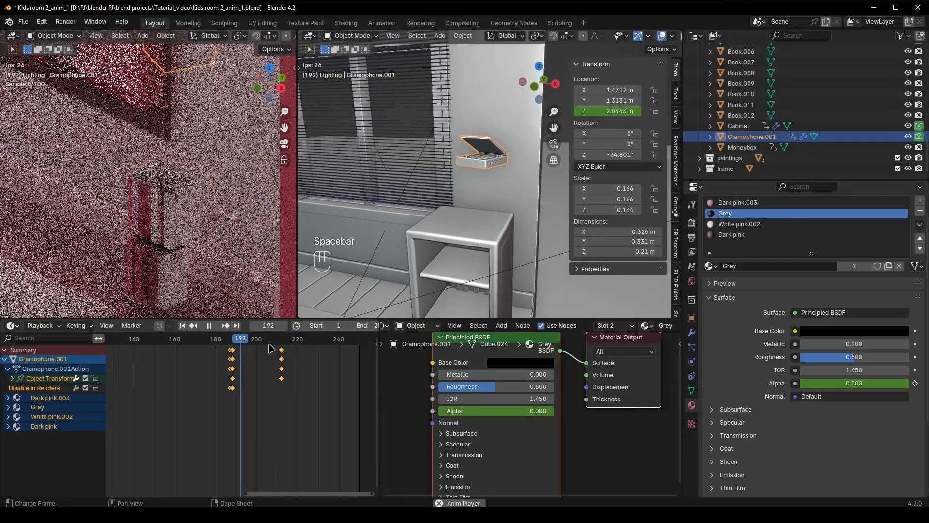
key("space")
key("ctrl+s")
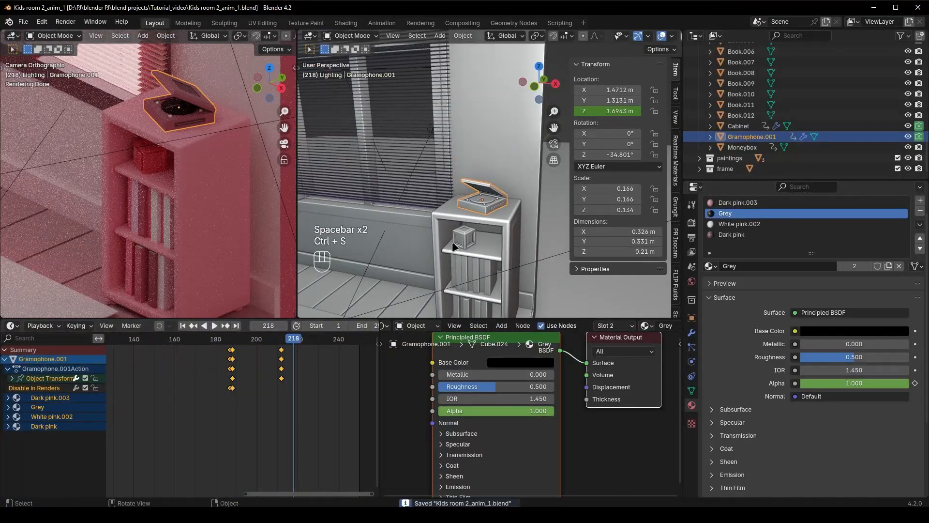
Examine the individual books on the Cabinet's two lower shelves by selecting them one after another
middle_click_drag(453, 241, 497, 236, "shift")
scroll(455, 227, "up", 4)
left_click(506, 151)
left_click(494, 150)
left_click(481, 149)
left_click(453, 148)
left_click(442, 154)
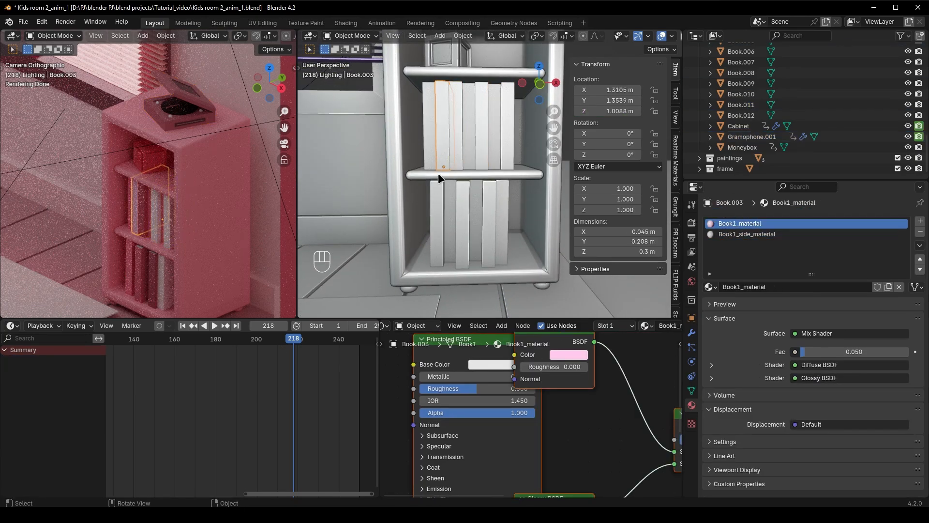
scroll(506, 272, "down", 3)
middle_click_drag(506, 272, 471, 256)
left_click(468, 223)
scroll(462, 263, "down", 5)
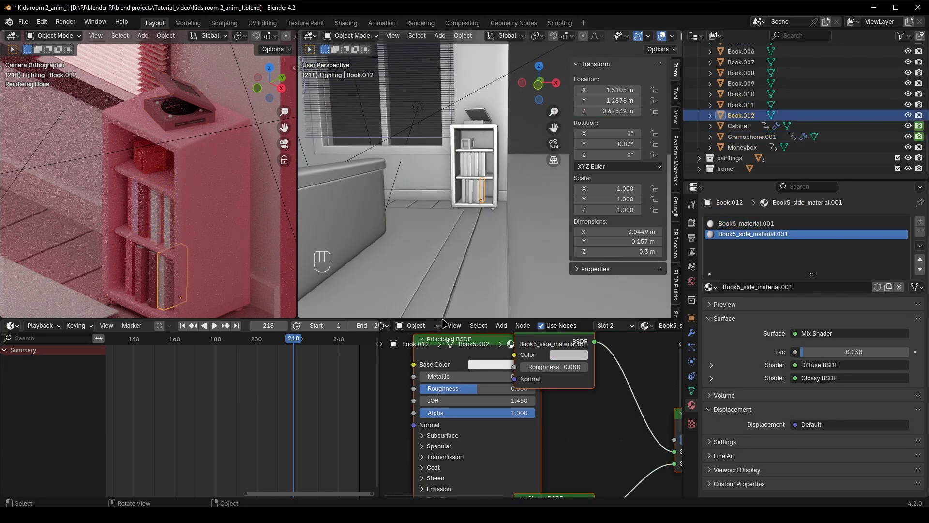
Go to the Cabinet's start keyframe at frame 188 and hide the Cabinet in the viewport to expose the books
left_click(228, 263)
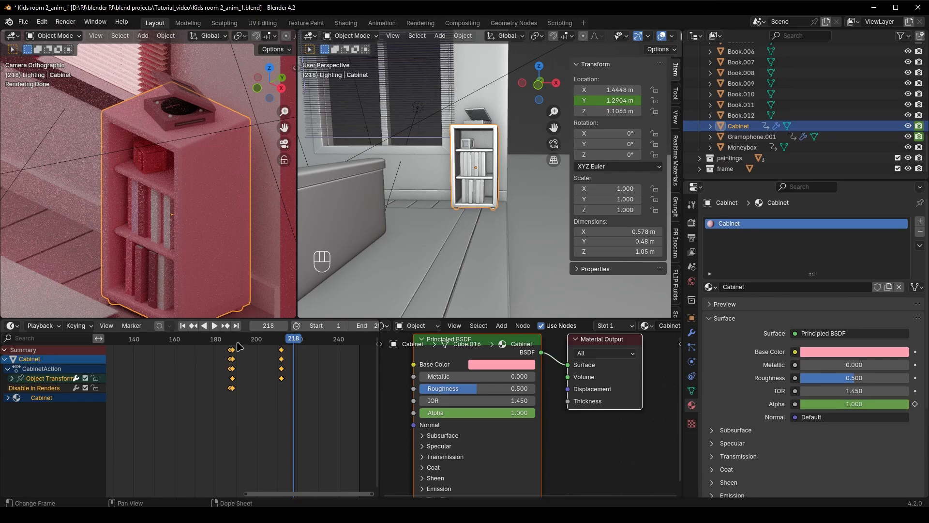
left_click_drag(238, 342, 232, 342)
left_click(485, 196)
scroll(486, 199, "up", 6)
middle_click_drag(504, 237, 478, 271, "shift")
left_click(908, 126)
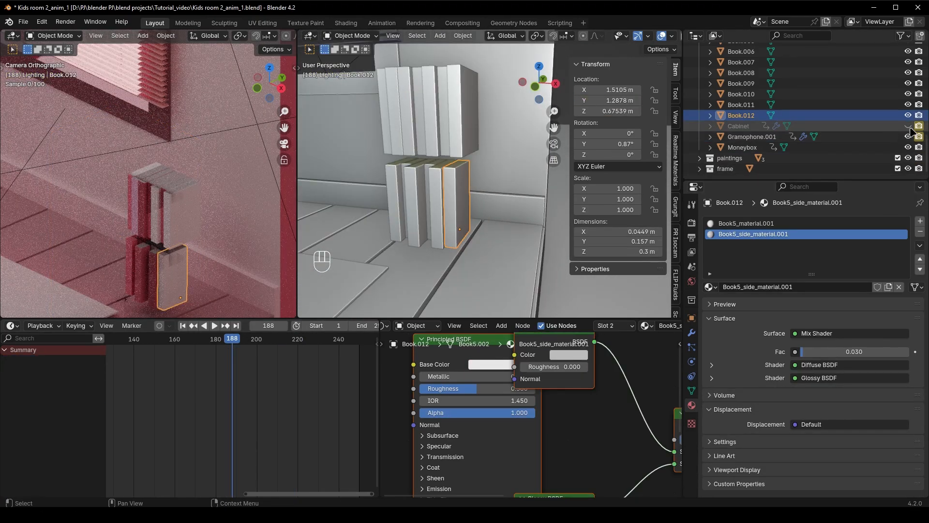
Show the Cabinet again to compare its position with the books, and hide it once more
middle_click_drag(453, 232, 463, 231)
scroll(480, 280, "up", 3)
left_click(750, 127)
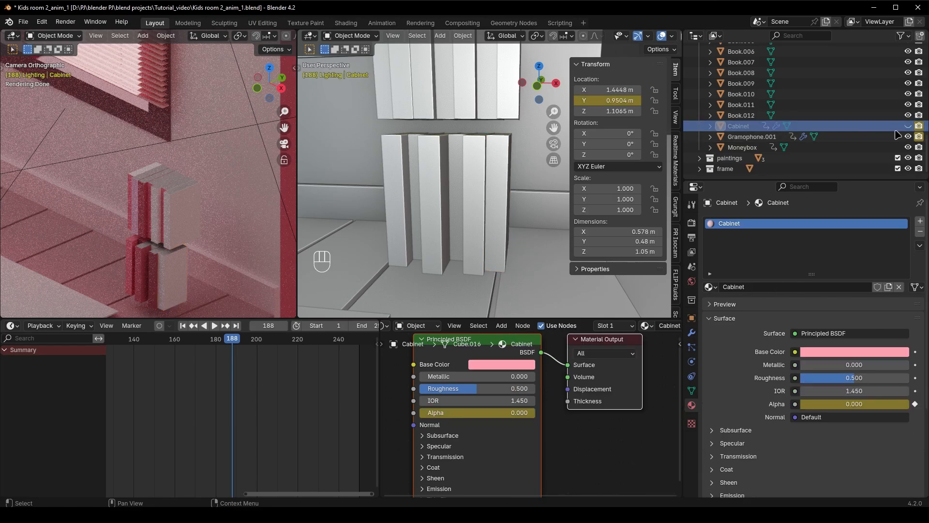
key("alt+h")
scroll(504, 194, "down", 3)
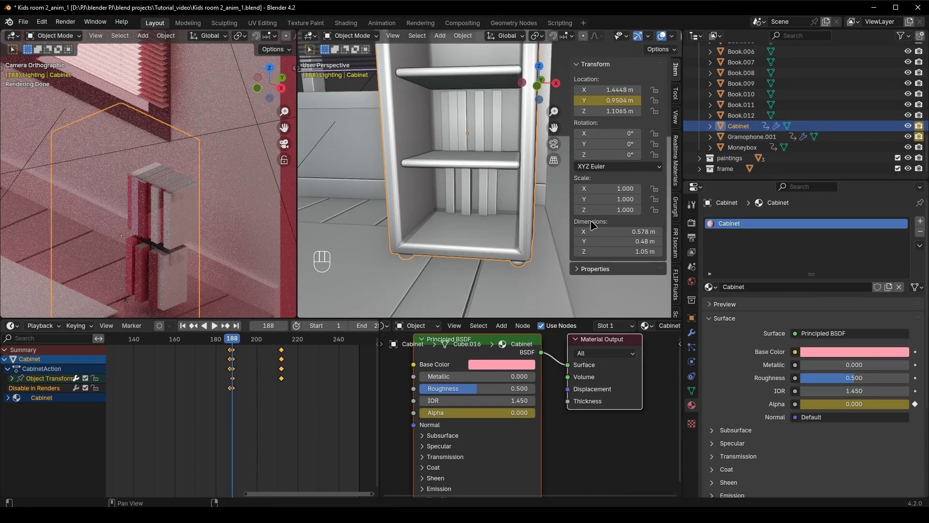
key("h")
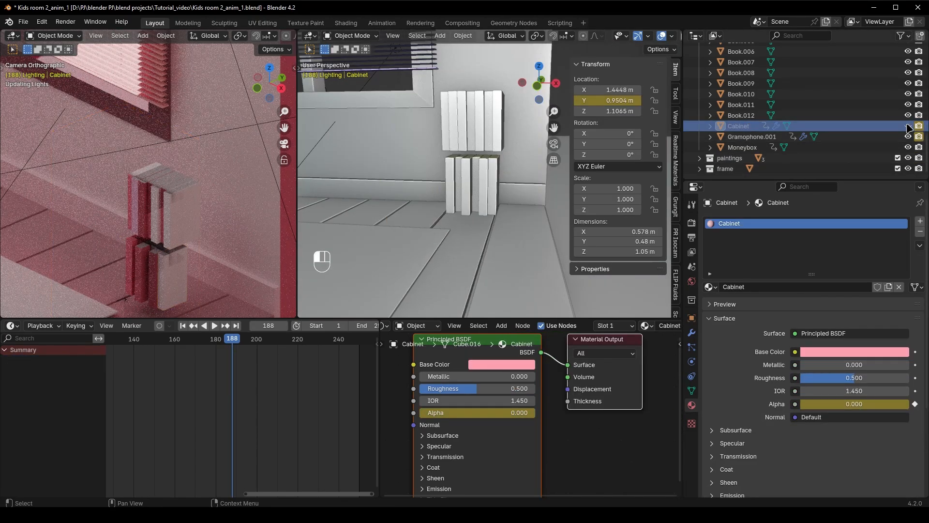
Select Book.012 in the lower row, go to frame 212, and keyframe only its Z scale at 1.000
left_click(479, 203)
scroll(465, 242, "up", 2)
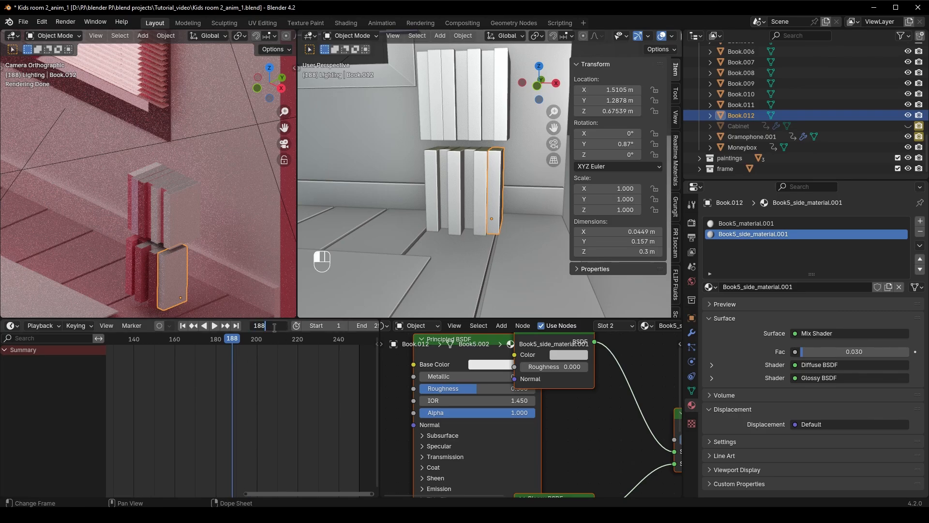
type("=24")
key("Return")
scroll(498, 246, "up", 2)
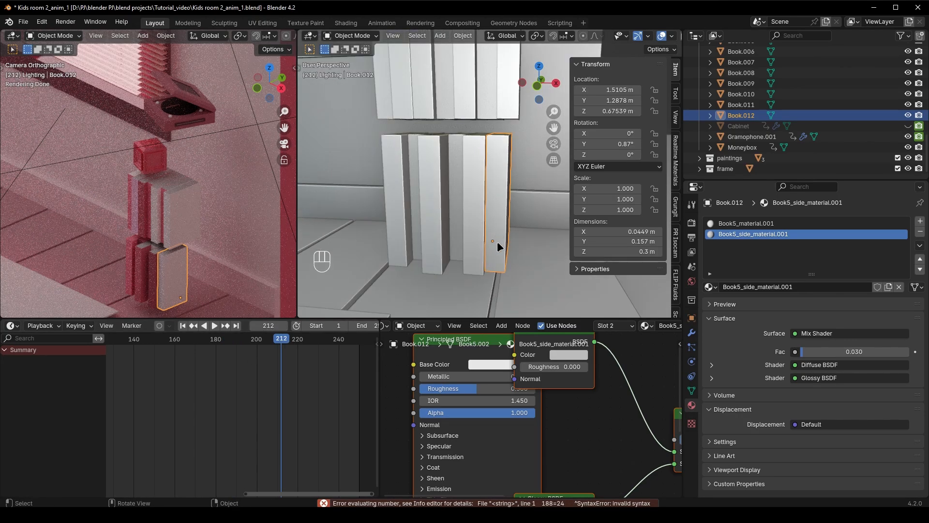
mouse_move(624, 210)
left_mouse_down()
mouse_move(588, 210)
mouse_move(625, 211)
left_mouse_up()
key("ctrl+z")
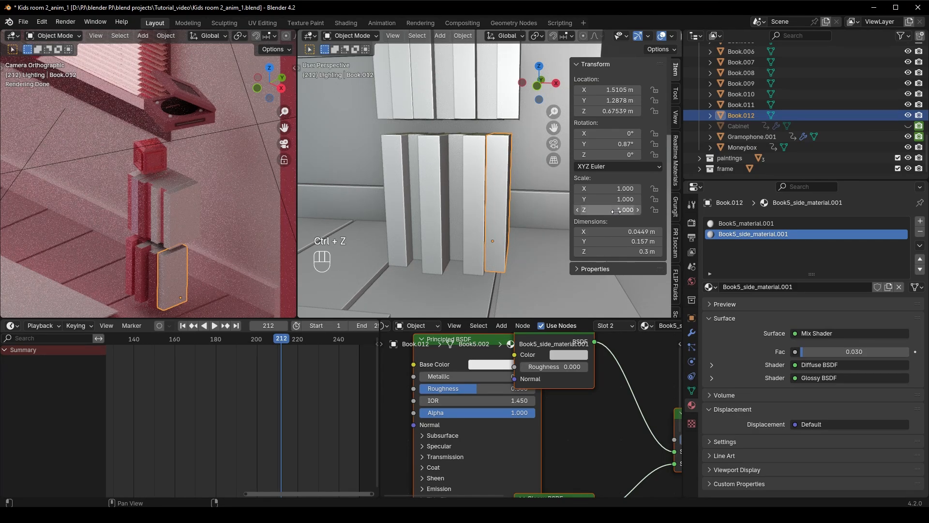
right_click(617, 210)
left_click(616, 210)
Keyframe the Z scale of the remaining books in the lower row at frame 212, through to Book.002
left_click(476, 213)
right_click(620, 210)
left_click(619, 210)
left_click(455, 213)
right_click(621, 210)
left_click(620, 209)
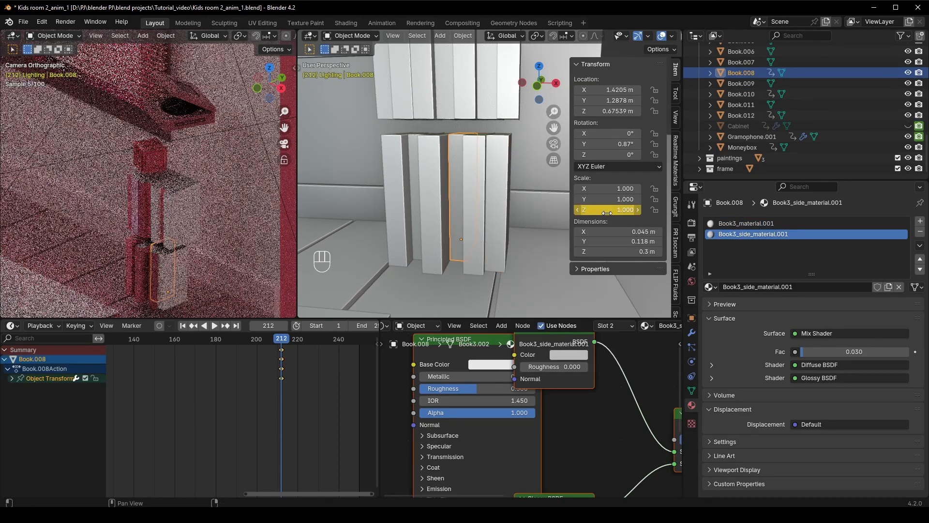
left_click(621, 209)
left_click(414, 213)
right_click(615, 210)
left_click(615, 209)
left_click(397, 212)
right_click(614, 210)
left_click(613, 210)
scroll(460, 261, "down", 3)
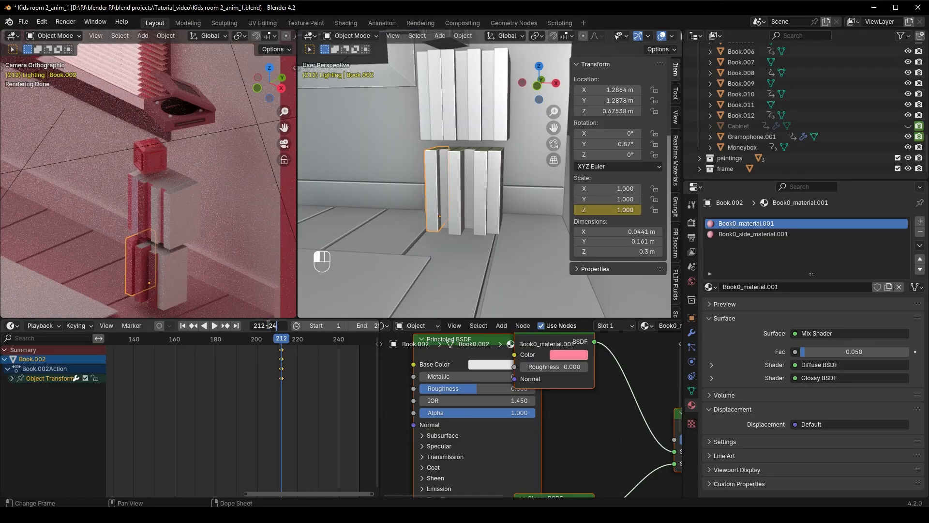
Go to frame 188 and set the Z scale of Book.002 in the lower row to 0
key("Return")
scroll(465, 240, "up", 2)
scroll(398, 246, "up", 3)
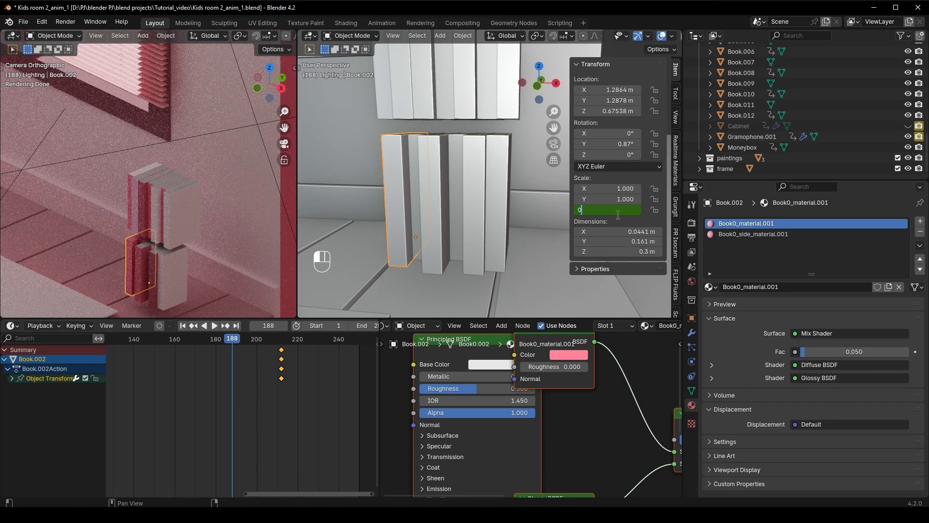
type("0")
key("Return")
Set the Z scale of the remaining lower-row books to 0 at frame 188, from Book.004 across to Book.012
left_click(426, 234)
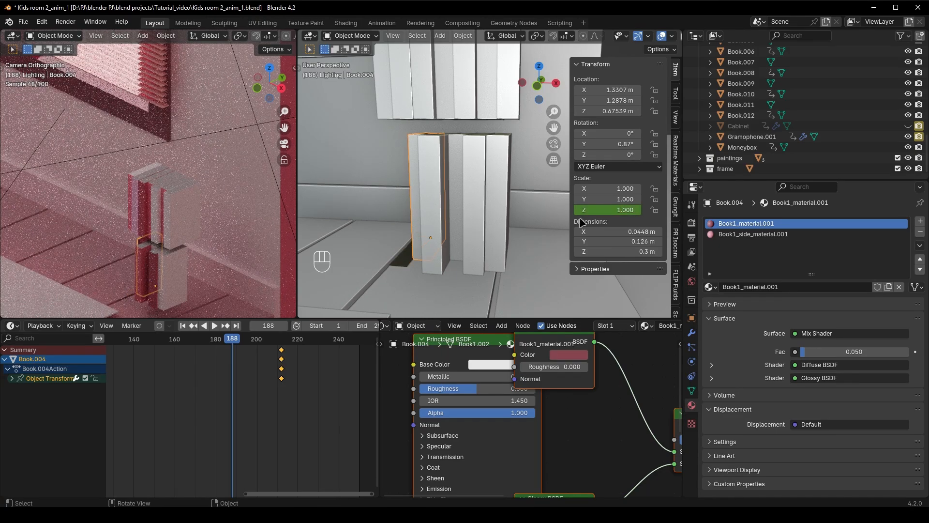
key("Return")
left_click(432, 219)
left_click(608, 210)
type("0")
key("Return")
left_click(455, 218)
left_click(608, 210)
type("0")
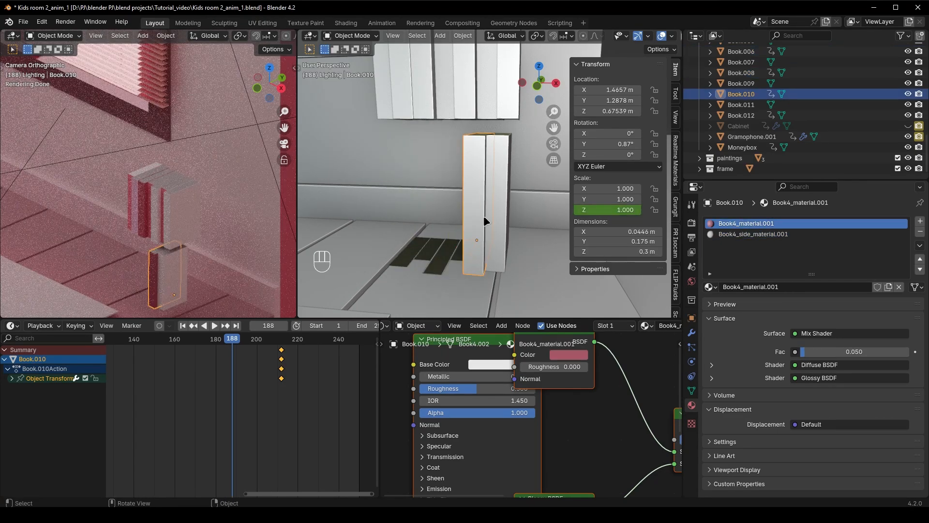
left_click(608, 210)
type("0")
key("Return")
Undo a stray keyframe on Book.002 and keyframe only the Z scale of Book.002 and Book.004 at frame 188
left_click(409, 252)
key("i")
key("ctrl+z")
right_click(622, 211)
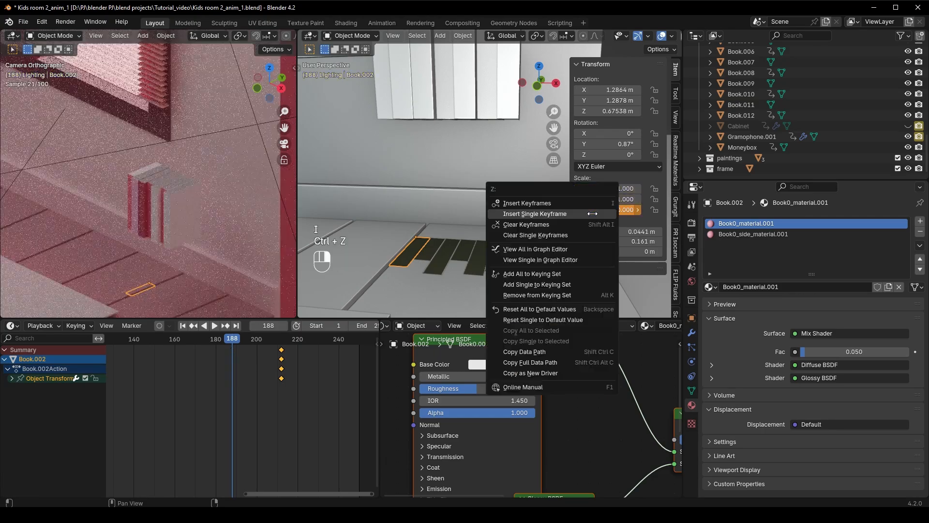
left_click(622, 213)
right_click(594, 212)
left_click(594, 213)
Keyframe only the Z scale of the other lower-row books at frame 188, from Book.006 through to Book.012
left_click(442, 257)
right_click(600, 211)
left_click(601, 212)
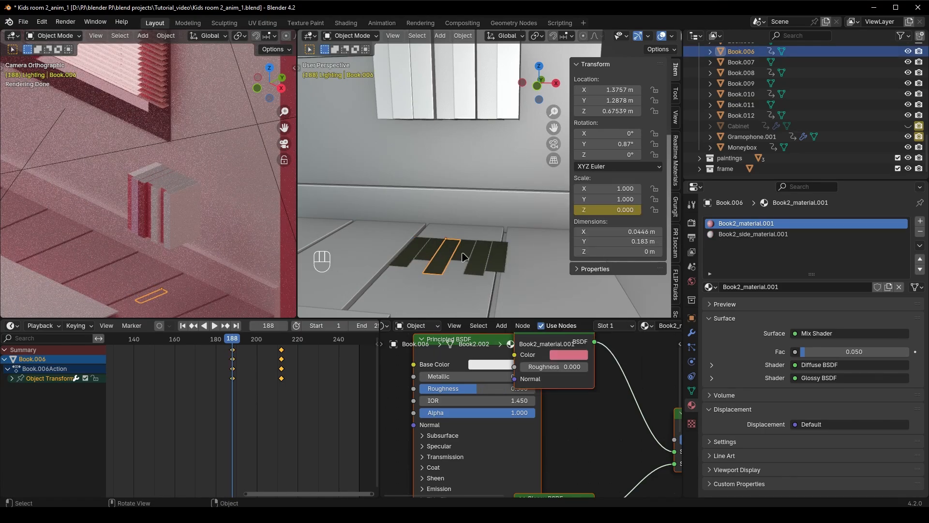
left_click(464, 251)
right_click(600, 211)
left_click(600, 213)
left_click(510, 249)
left_click(504, 258)
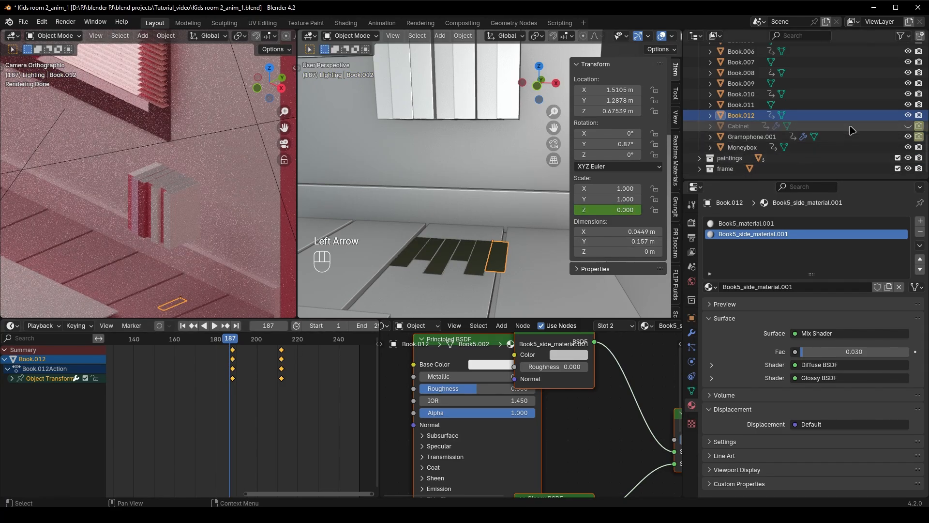
At frame 187, select all six lower-row books and keyframe each of them as disabled in renders
scroll(856, 130, "up", 2)
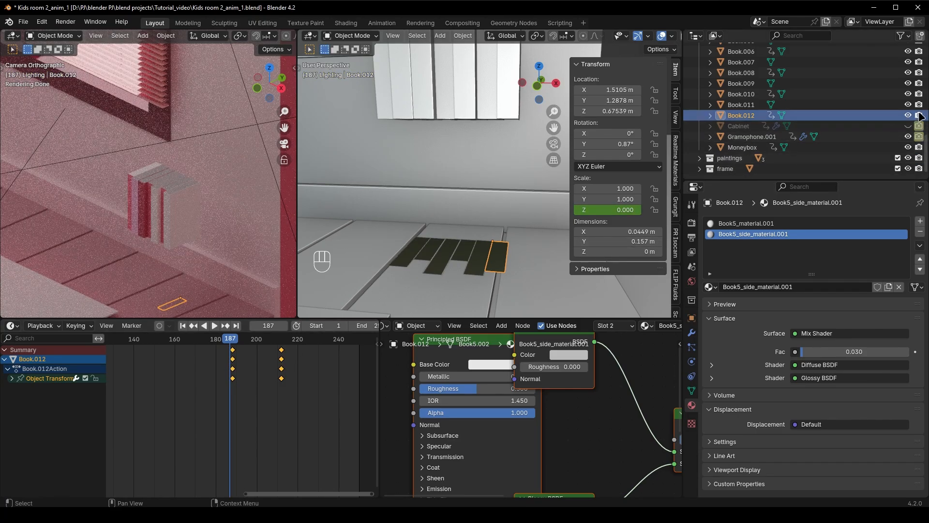
key("shift")
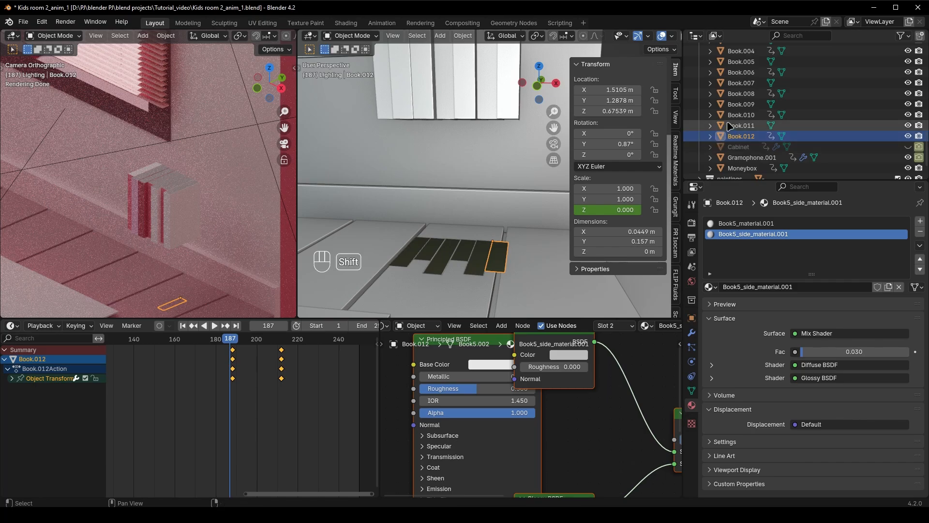
left_click(482, 258, "shift")
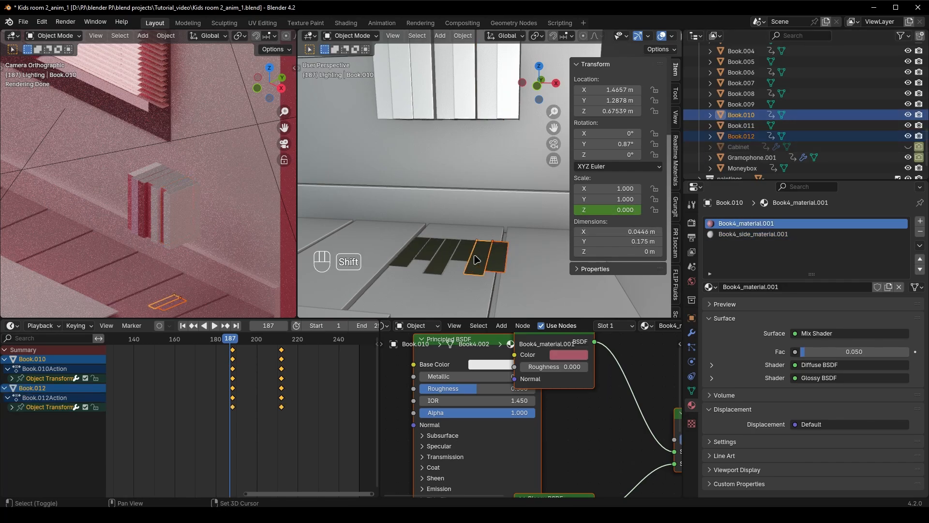
left_click(468, 257, "shift")
left_click(450, 257, "shift")
left_click(428, 255, "shift")
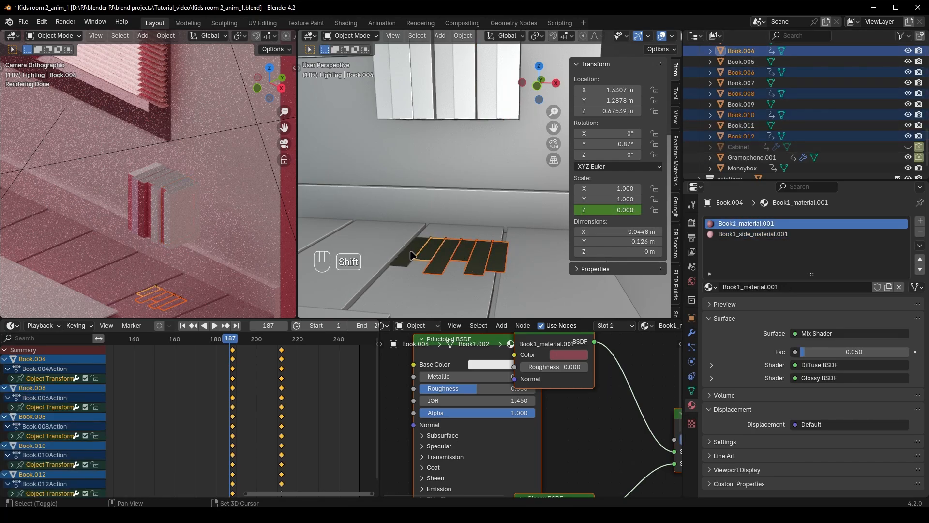
scroll(856, 164, "up", 2)
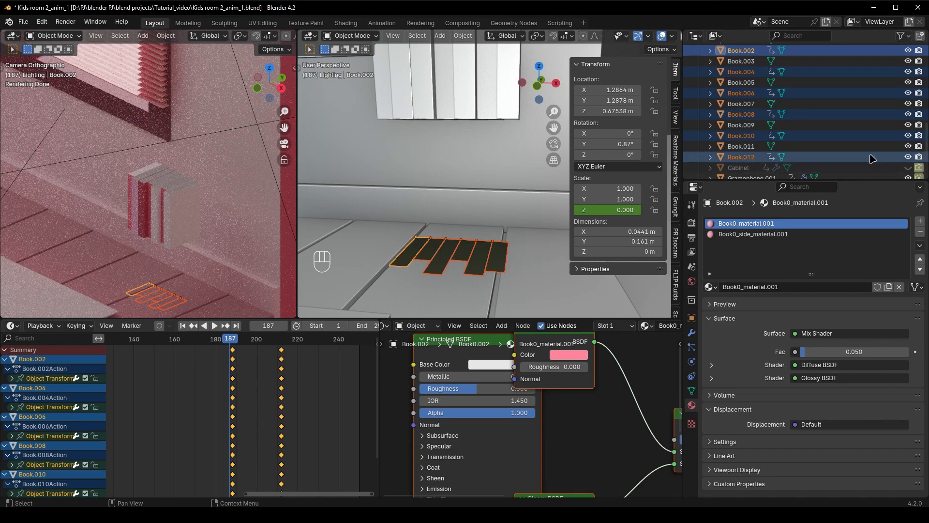
key("i")
key("i")
key("i")
key("i")
key("i")
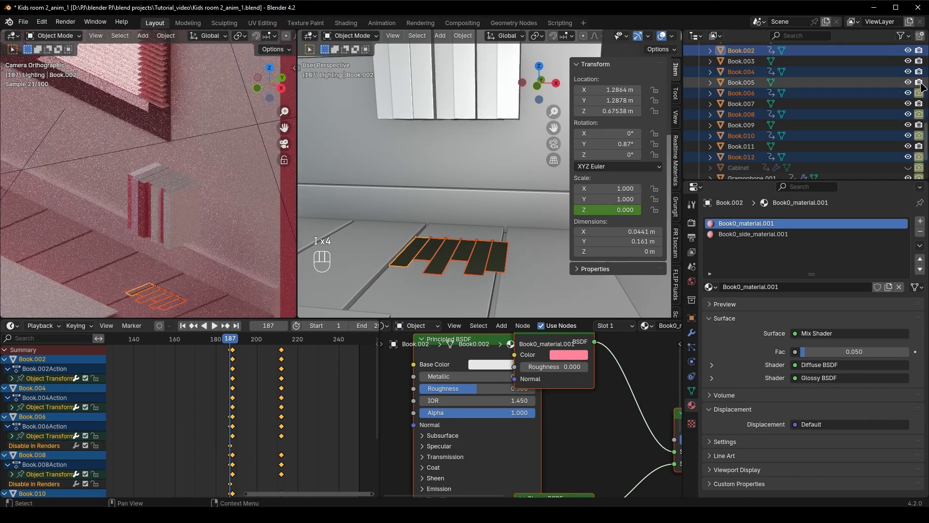
scroll(918, 97, "up", 2)
key("i")
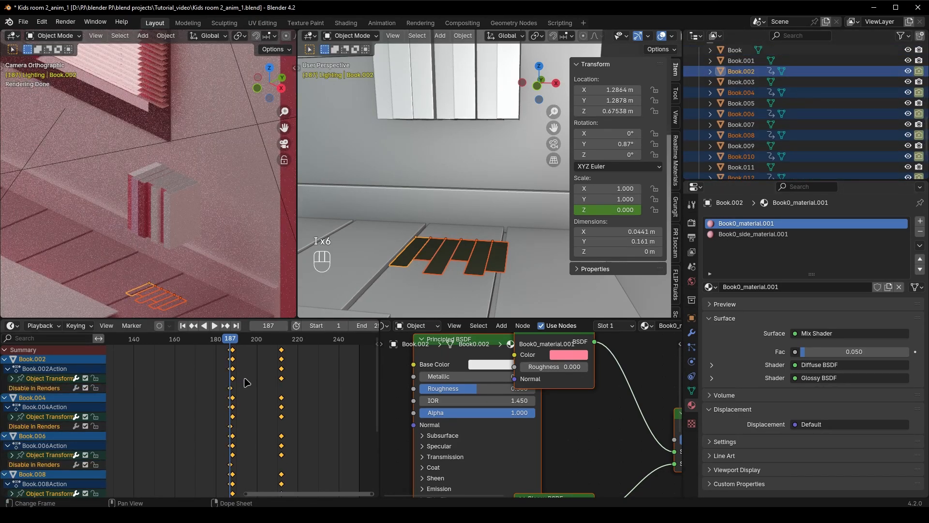
Advance to frame 188 and keyframe the six selected books as enabled in renders
key("Right")
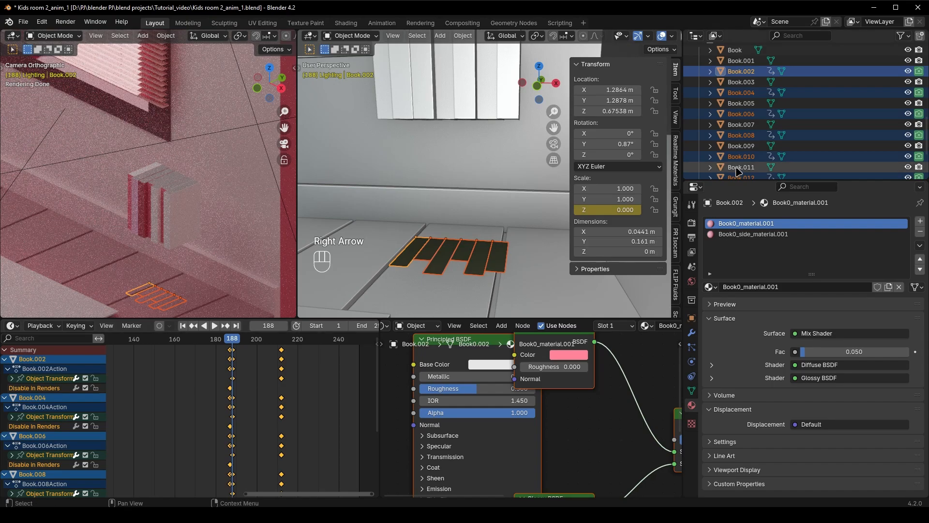
scroll(738, 172, "down", 2)
key("i")
key("i")
key("i")
key("i")
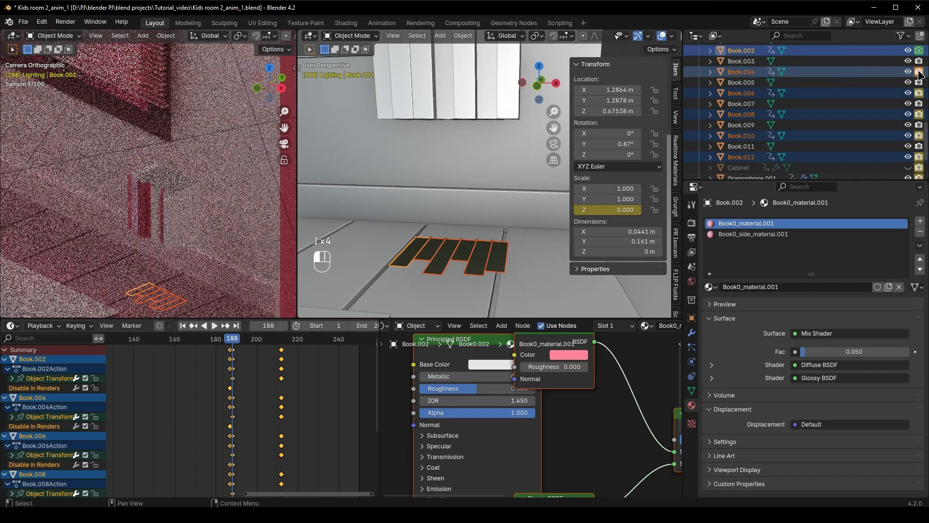
scroll(921, 74, "up", 2)
key("i")
key("i")
Play back the lower-row books growing in and save the file
key("space")
key("space")
key("space")
key("space")
key("space")
key("space")
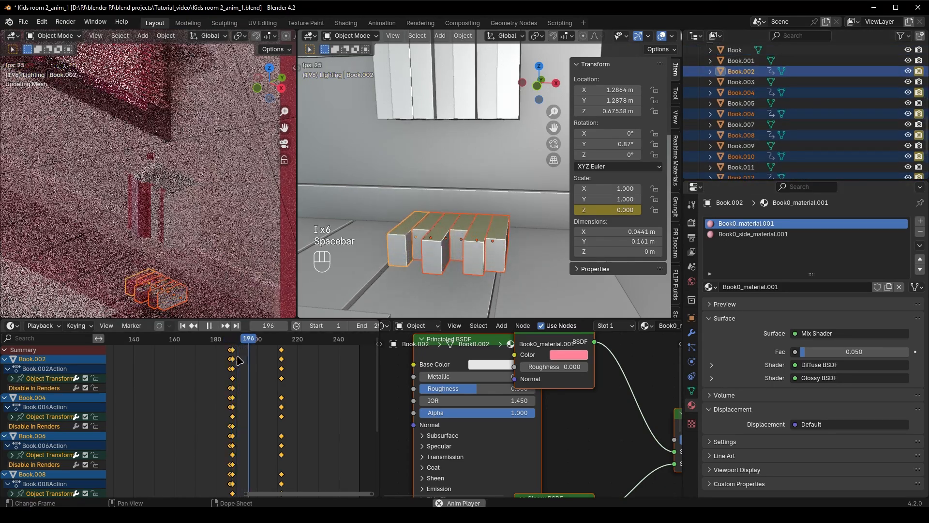
key("ctrl+s")
Show the Cabinet in the viewport again and play back its animation together with the books
left_click(277, 339)
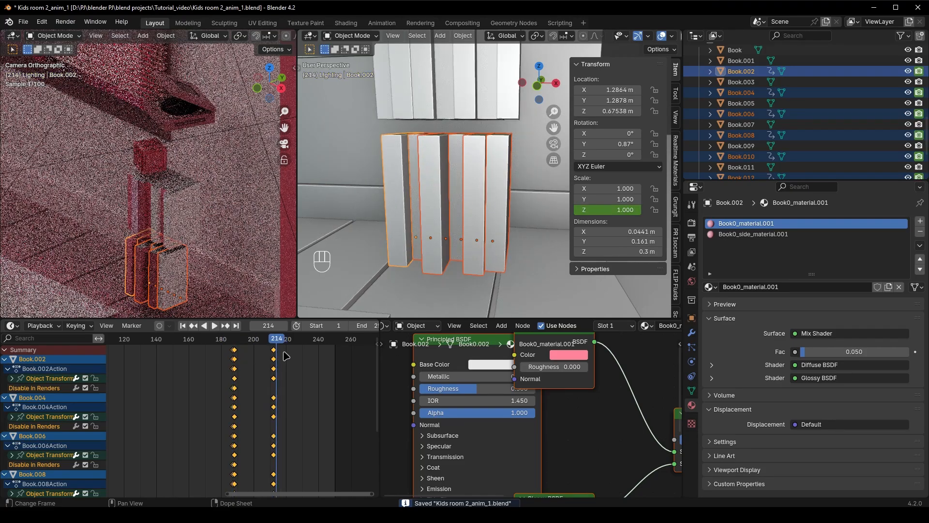
scroll(459, 218, "down", 6)
scroll(794, 87, "up", 2)
scroll(906, 113, "down", 5)
left_click(909, 126)
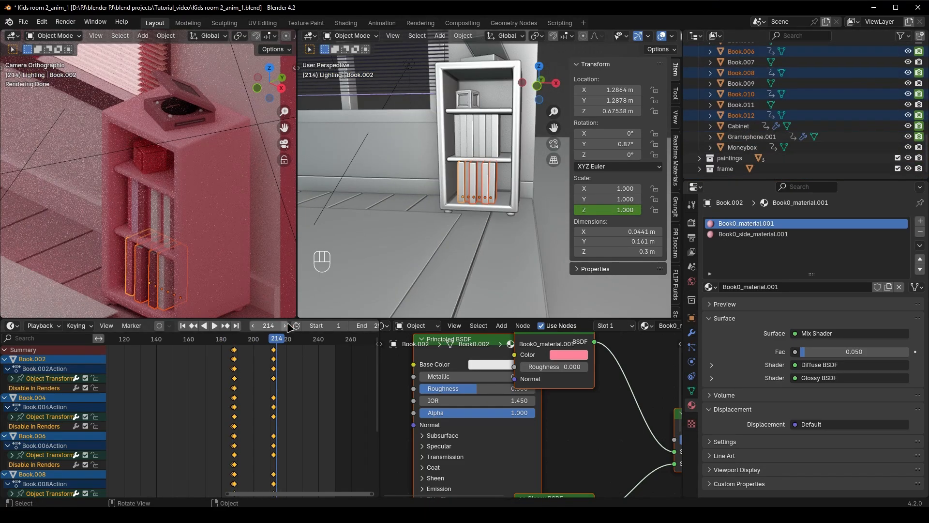
left_click(236, 338)
key("space")
key("space")
key("space")
key("space")
Select the unanimated books on the cabinet's middle shelf and delete them
mouse_move(407, 203)
middle_mouse_down()
mouse_move(420, 227)
mouse_move(411, 206)
middle_mouse_up()
scroll(459, 194, "up", 4)
left_click(506, 177)
left_click(489, 177, "shift")
left_click(476, 176, "shift")
left_click(454, 182, "shift")
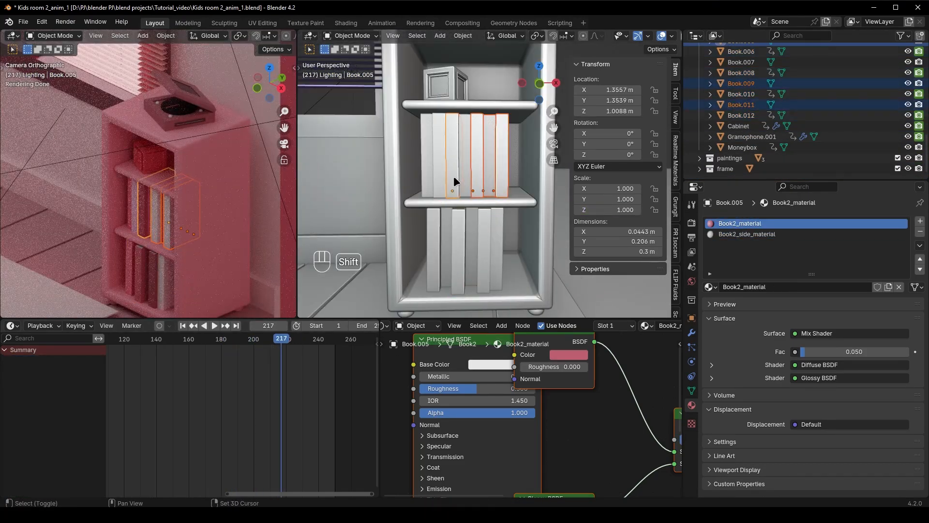
key("x")
key("x")
Select the six animated lower-shelf books and duplicate them about 0.33 m up along Z onto the empty shelf
left_click(491, 257)
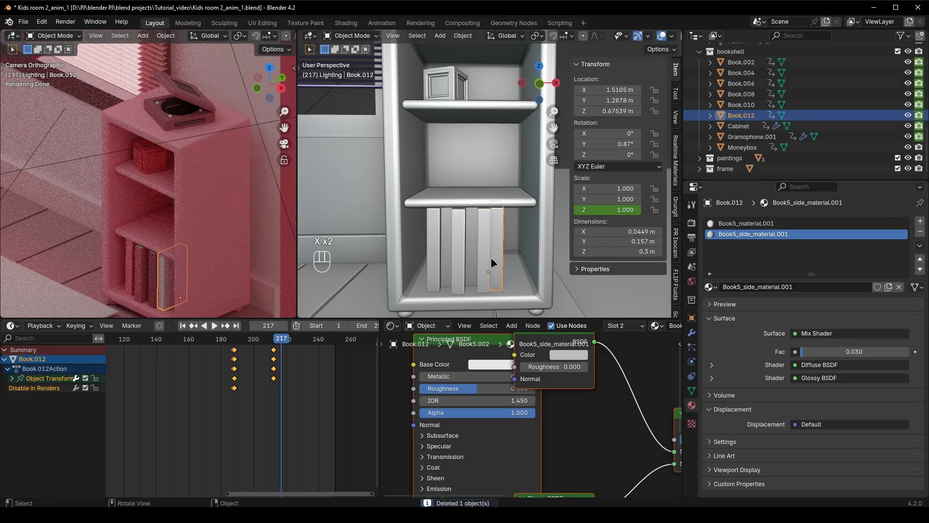
left_click(475, 255, "shift")
left_click(468, 256, "shift")
left_click(458, 258, "shift")
left_click(447, 259, "shift")
left_click(433, 257, "shift")
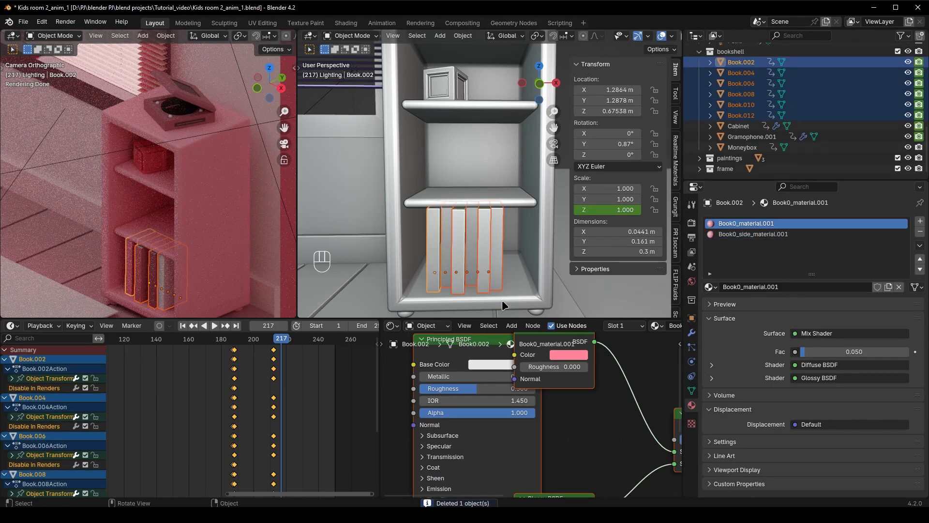
key("shift+d")
key("z")
left_click(518, 198)
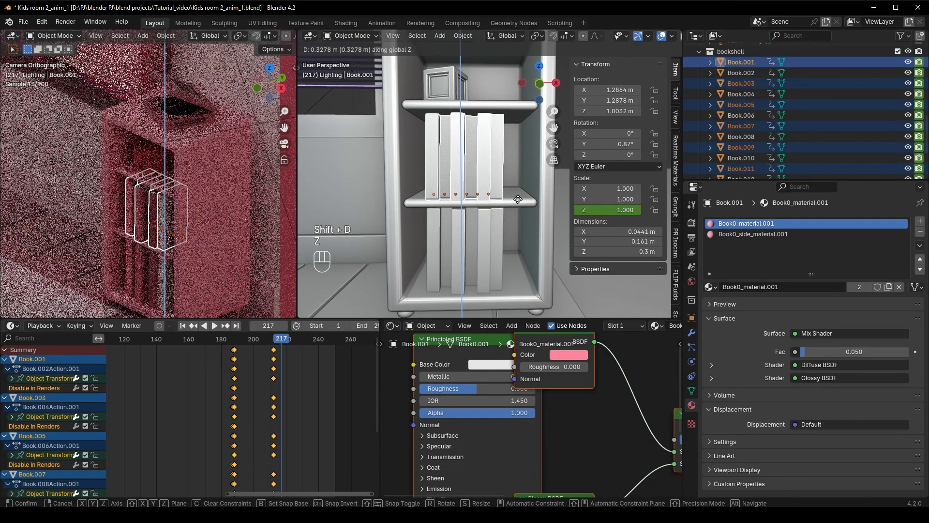
Raise the duplicated books slightly along Z, by about 0.005 m, to rest on the shelf surface
scroll(499, 237, "up", 5)
key("g")
key("z")
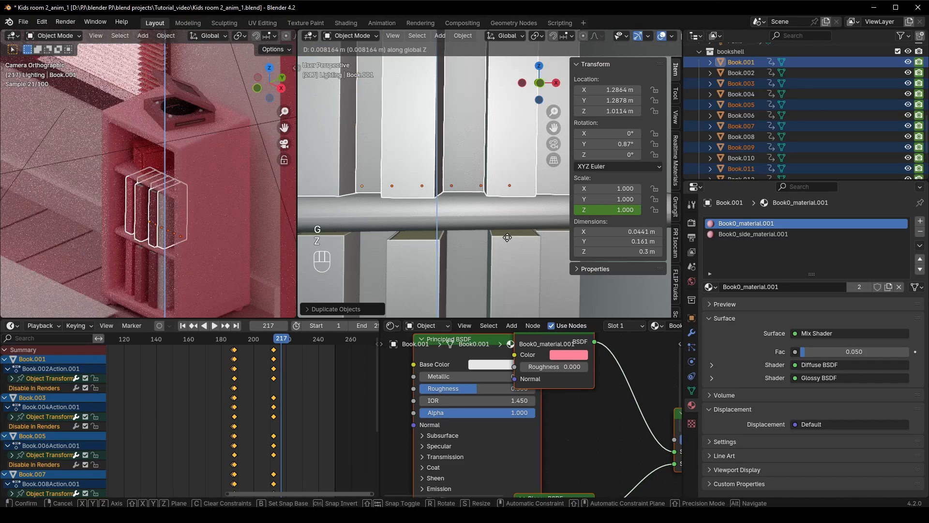
left_click(503, 237)
scroll(502, 240, "down", 6)
Move the duplicated books about 0.05 m along Y and about -0.04 m along X on their shelf
middle_click_drag(501, 241, 484, 248)
scroll(484, 248, "up", 3)
scroll(493, 252, "down", 2)
key("g")
key("y")
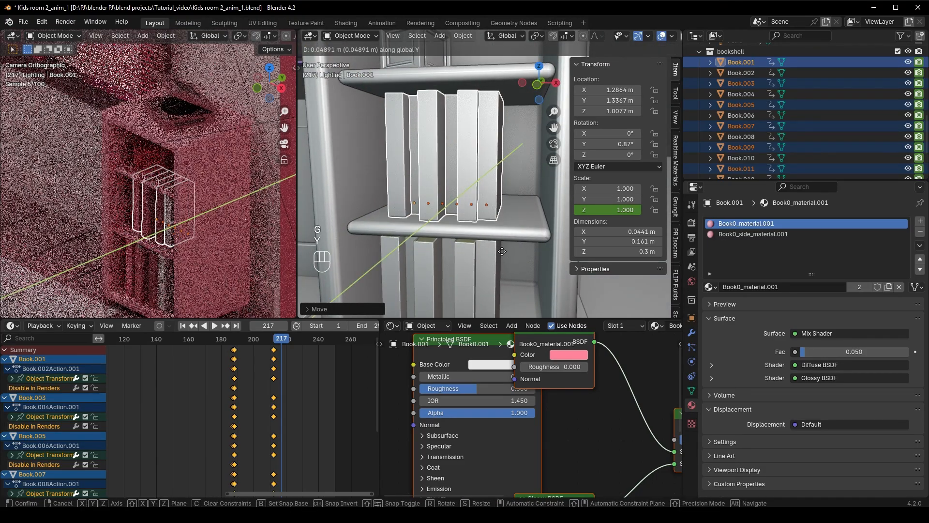
key("x")
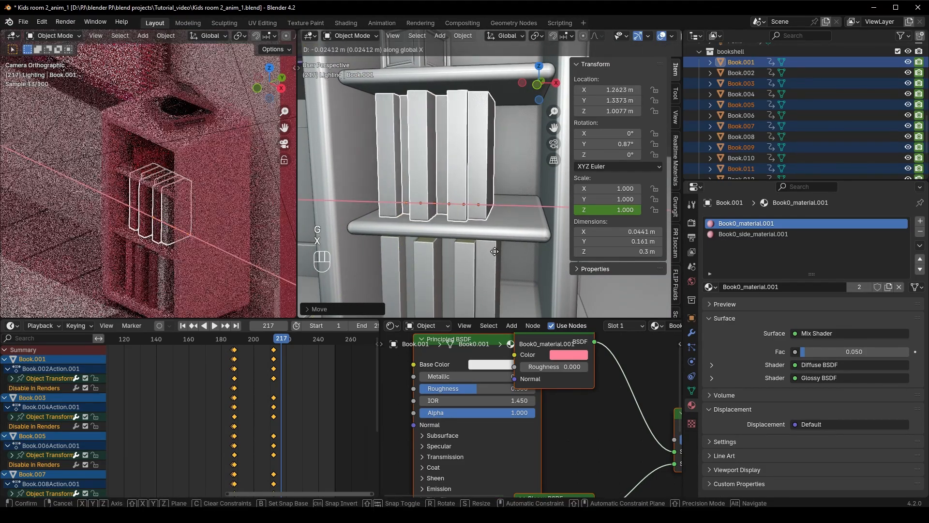
left_click(492, 254)
Duplicate Book.001, Book.003 and Book.005 about 0.27 m along X to fill the shelf, and save the file
key("shift+d")
key("x")
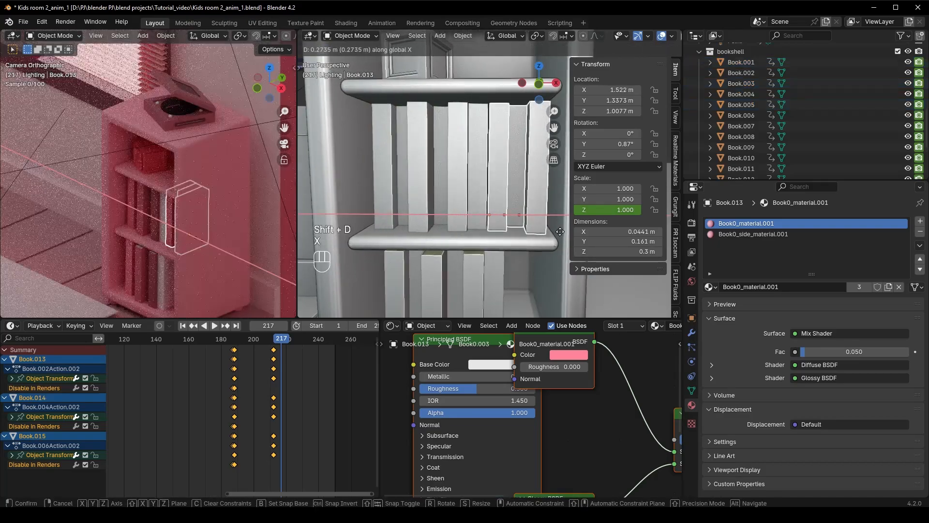
left_click(559, 231)
left_click(547, 287)
scroll(547, 287, "down", 4)
middle_click_drag(547, 287, 521, 222)
scroll(521, 222, "up", 4)
scroll(509, 238, "down", 4)
key("ctrl+s")
Play back the cabinet's entrance with both rows of books and examine the shelves from different angles
middle_click_drag(495, 254, 450, 259)
left_click_drag(274, 341, 213, 341)
key("space")
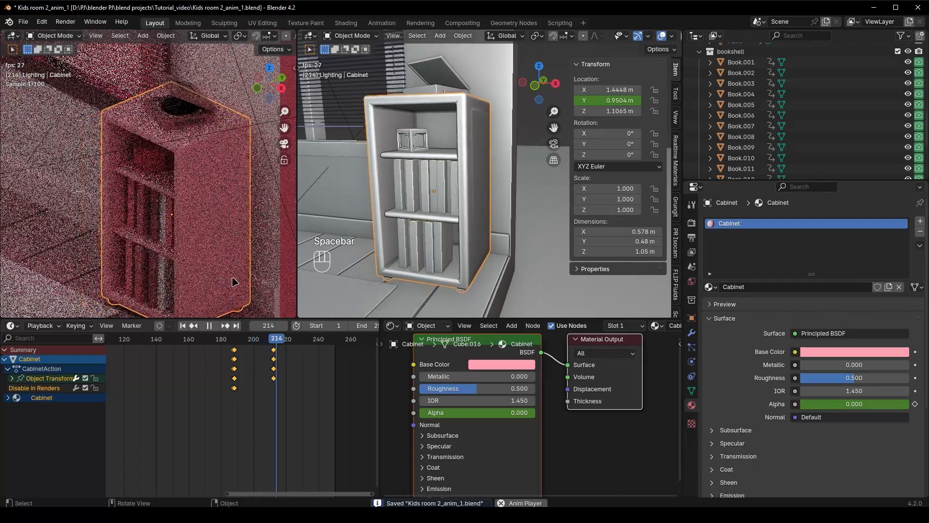
key("space")
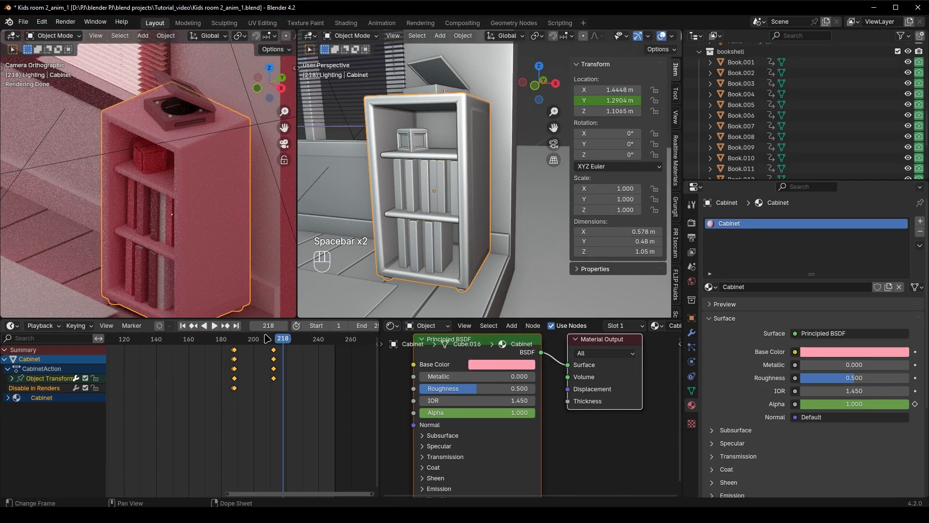
middle_click_drag(442, 251, 507, 267)
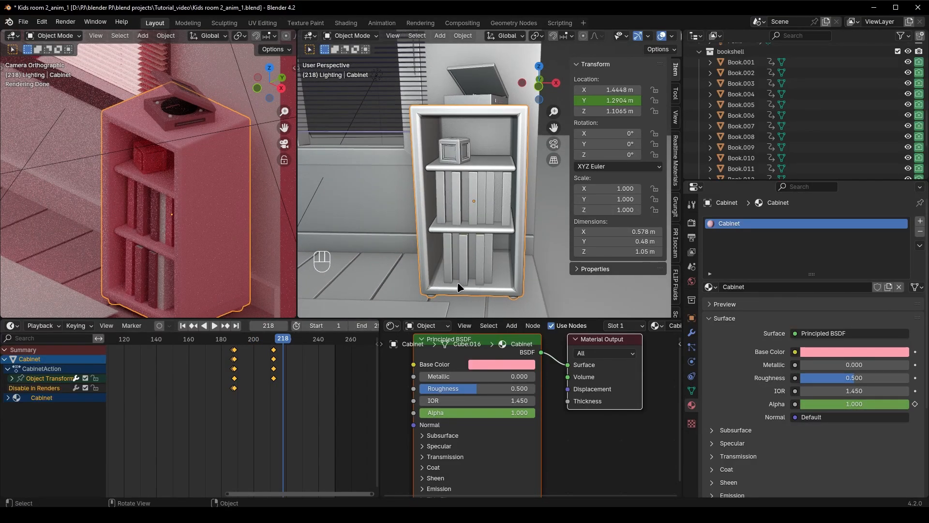
middle_click_drag(458, 283, 502, 209)
Select Book.001 through Book.015 and shift all their keyframes forward so the growth starts at frame 212
left_click(486, 213)
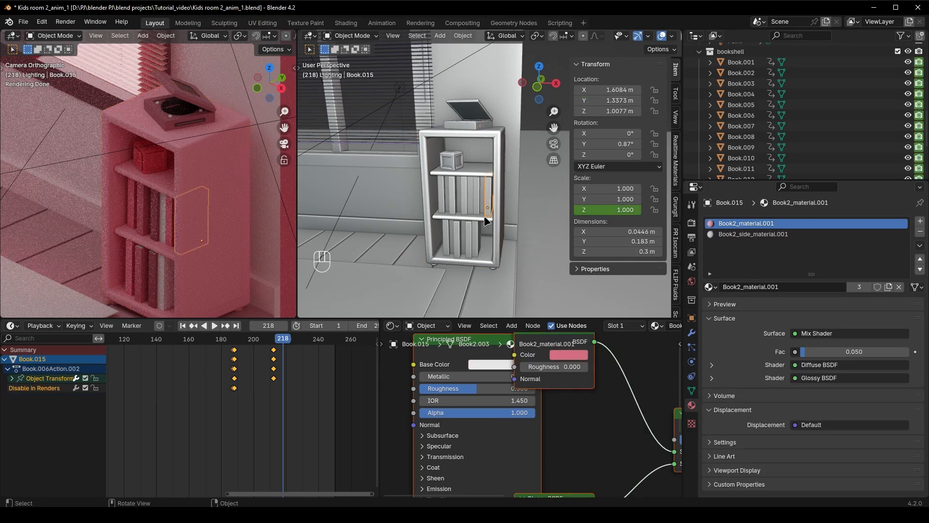
scroll(775, 128, "up", 3)
left_click(738, 127)
scroll(742, 135, "down", 8)
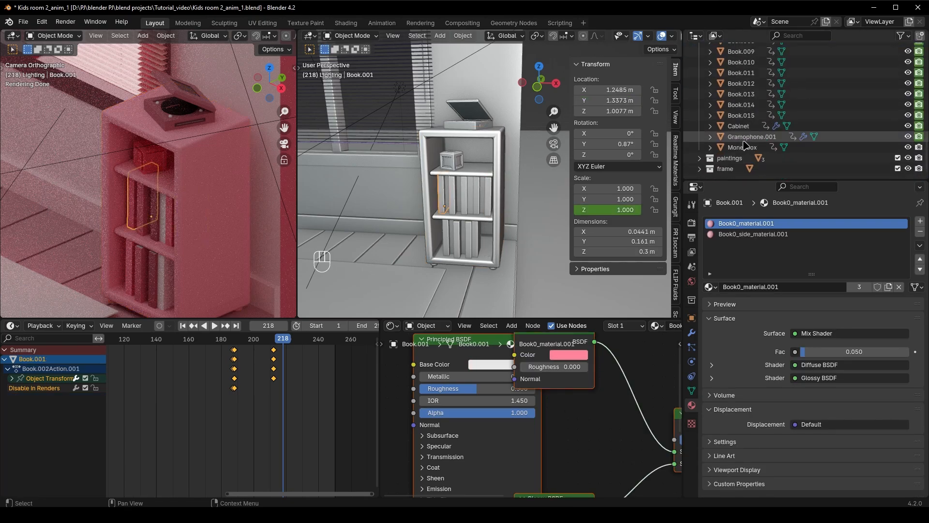
left_click(742, 117, "shift")
left_click_drag(280, 343, 272, 343)
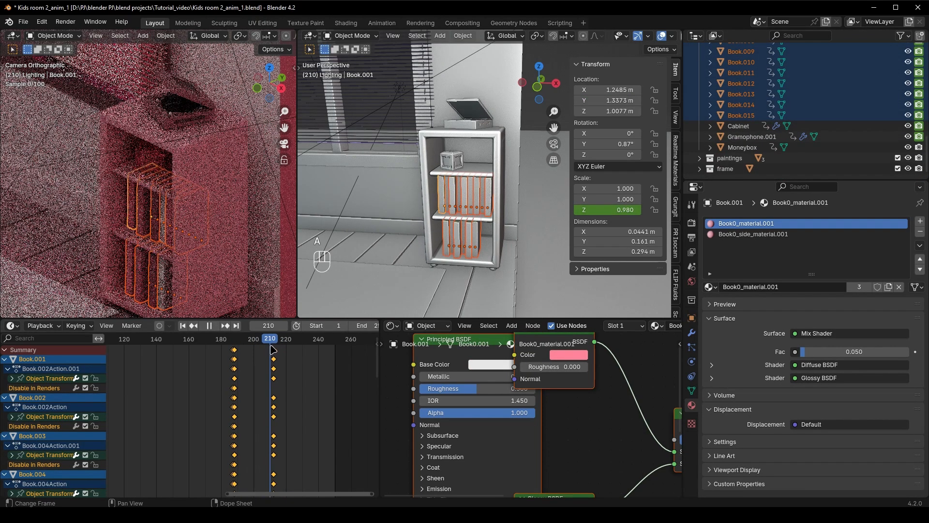
key("g")
left_click(306, 390)
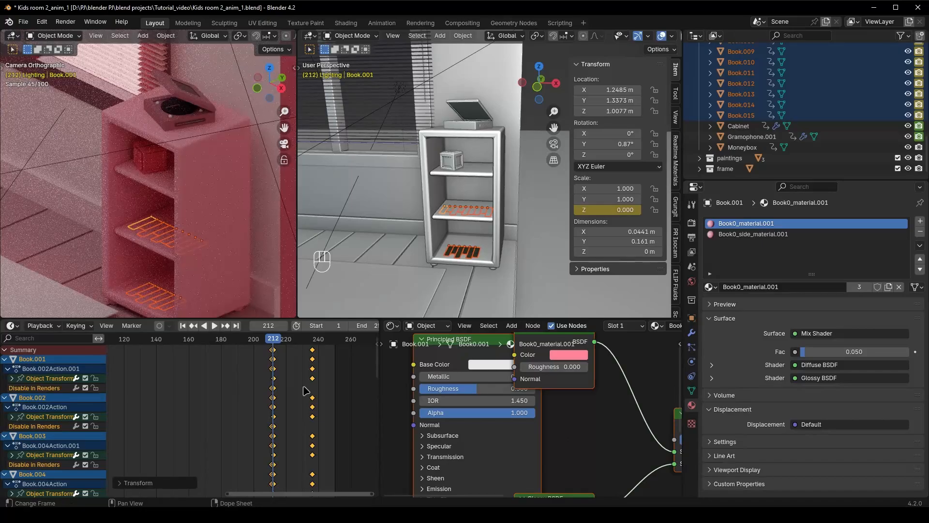
Play back the shifted growth of the books on both shelves
key("space")
Select the Moneybox and Gramophone.001 and shift all their keyframes forward so their motion starts at about frame 205
key("space")
key("space")
key("space")
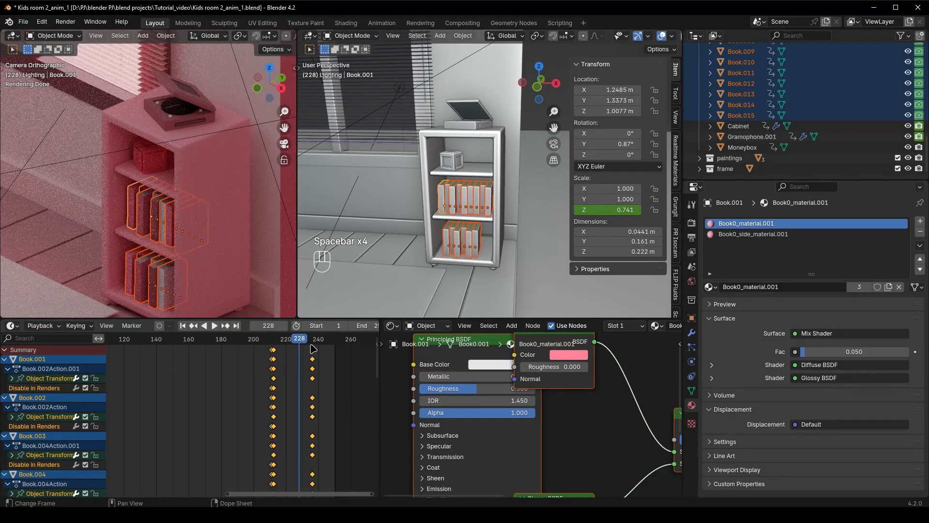
left_click_drag(293, 341, 272, 341)
Play back the retimed moneybox and gramophone entrance with the books, and save the file
key("space")
left_click(452, 160)
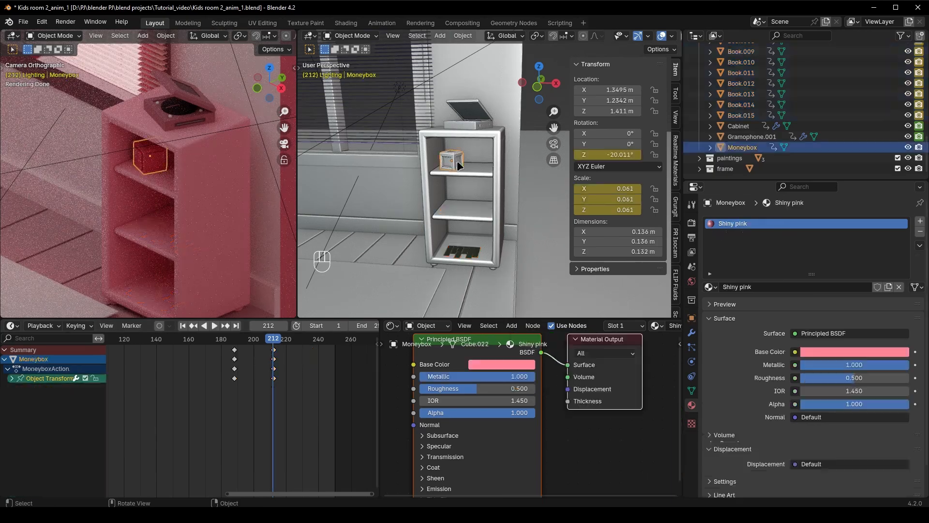
left_click(467, 124, "shift")
key("a")
key("g")
left_click(309, 386)
key("space")
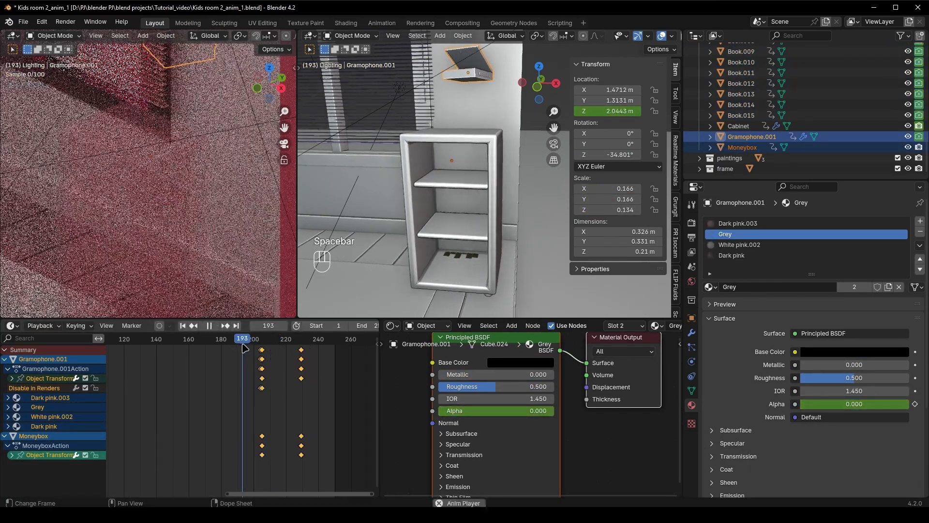
key("space")
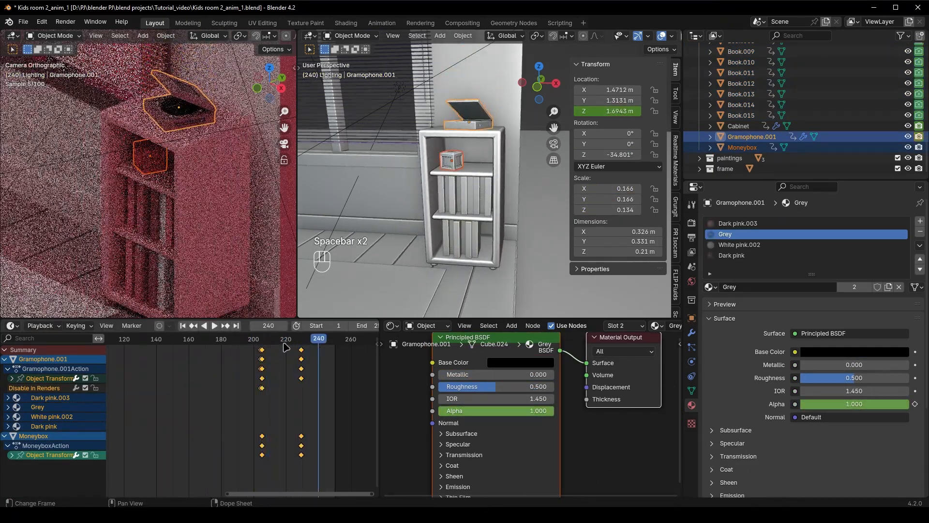
scroll(443, 251, "up", 2)
key("ctrl+s")
Select Book.015 on the middle shelf and shift all its keyframes one frame earlier
left_click(488, 205)
middle_click_drag(443, 272, 442, 260)
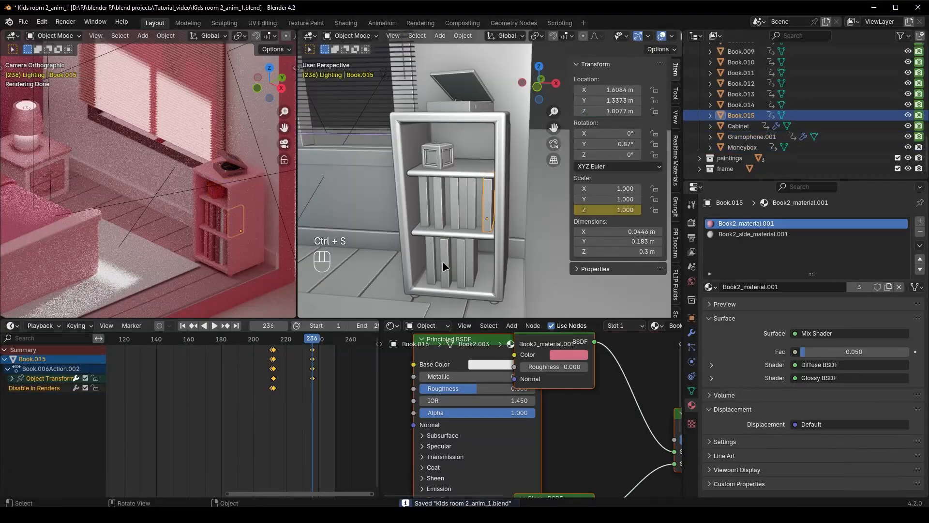
scroll(472, 264, "up", 5)
scroll(310, 405, "up", 8)
middle_click_drag(268, 406, 327, 398)
key("a")
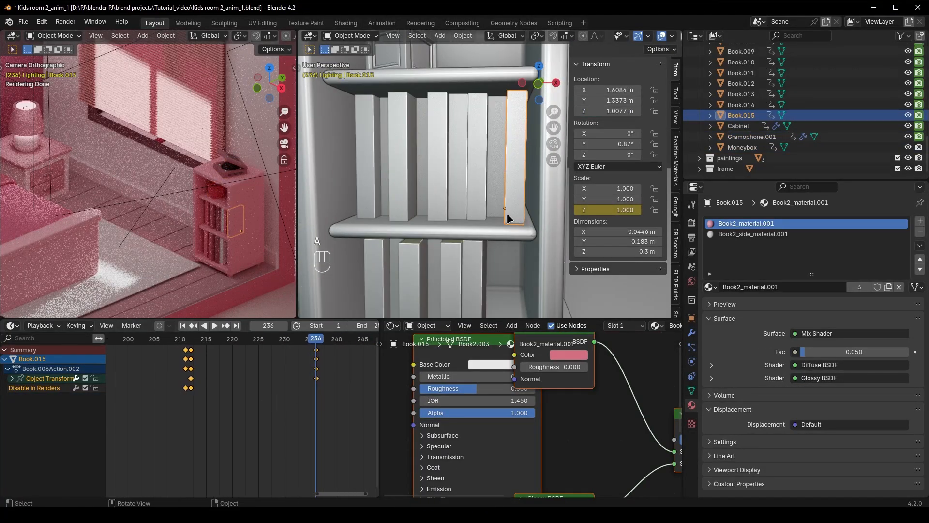
key("g")
right_click(329, 402)
scroll(330, 404, "up", 10)
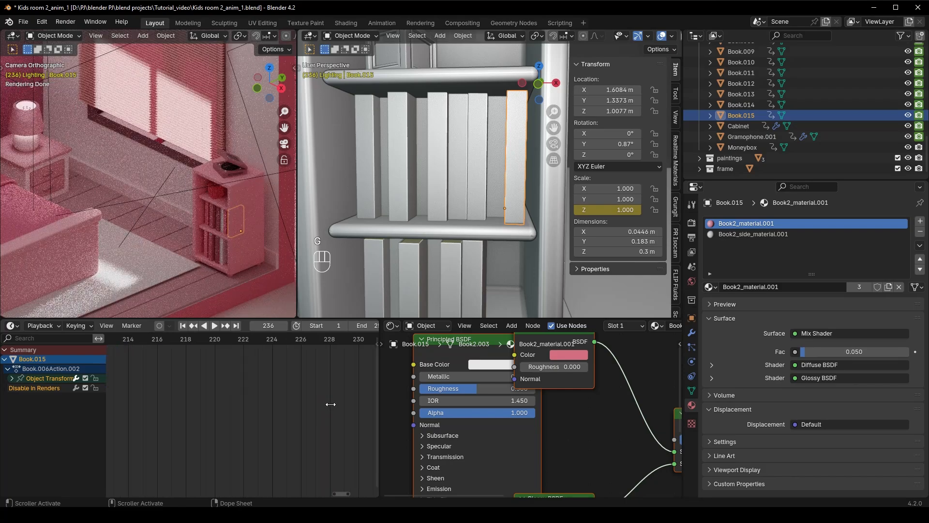
scroll(284, 422, "up", 4)
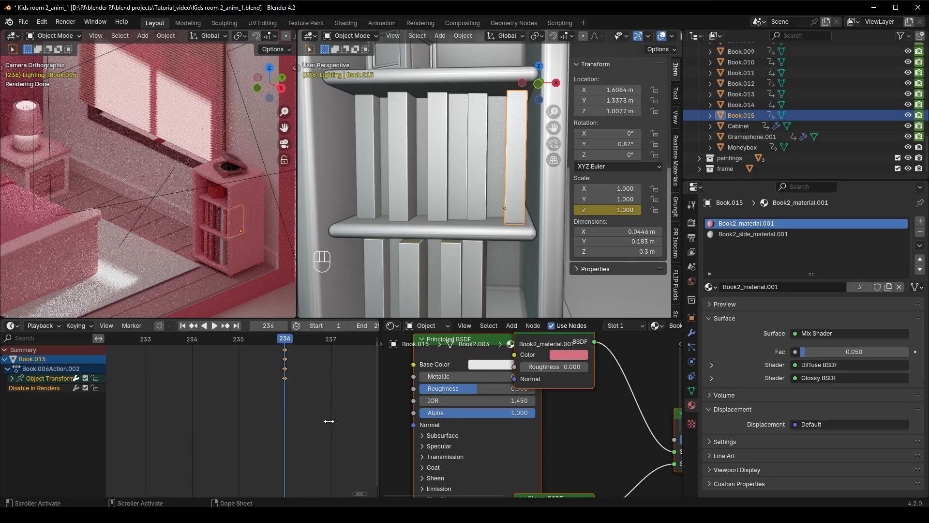
key("g")
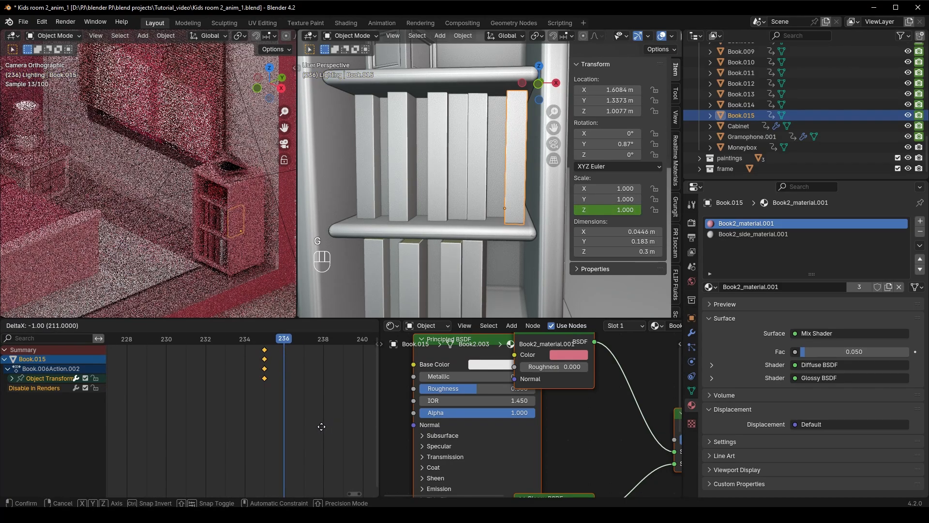
left_click(291, 424)
Shift the keyframes of Book.014, Book.013 and the next two books to the left, each one frame earlier than its right neighbour
left_click(492, 195)
key("g")
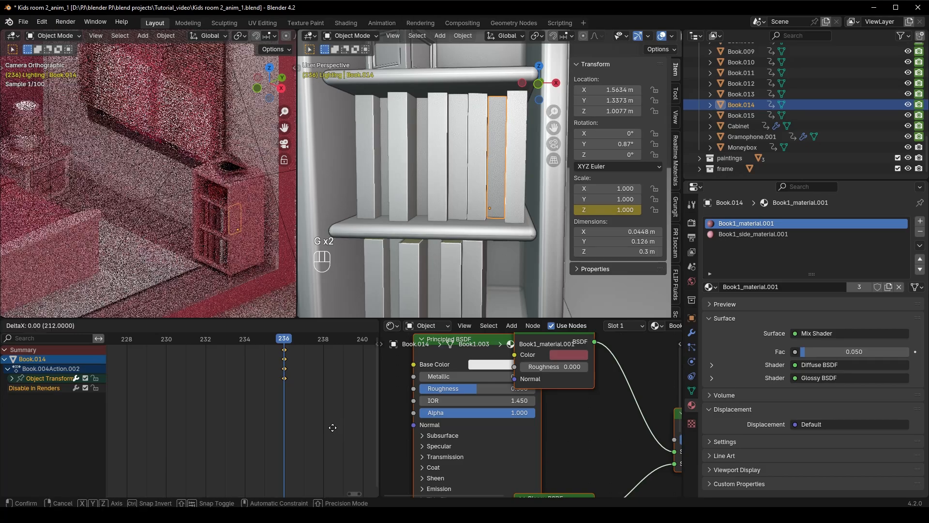
left_click(301, 427)
left_click(457, 159)
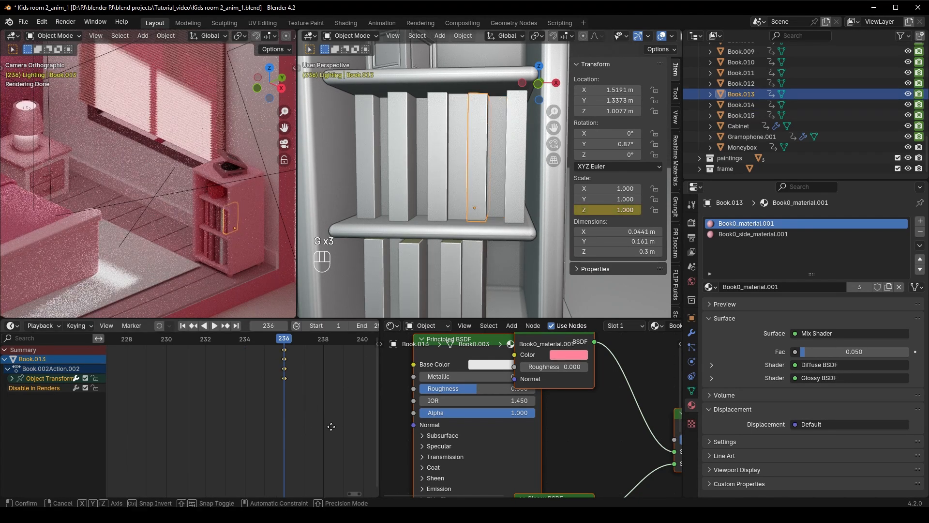
key("g")
left_click(289, 414)
left_click(438, 187)
middle_click_drag(308, 412, 373, 410)
key("g")
left_click(275, 415)
Shift Book.007's keyframes earlier so its growth ends at frame 230, and Book.005's one frame earlier than that
left_click(423, 203)
key("g")
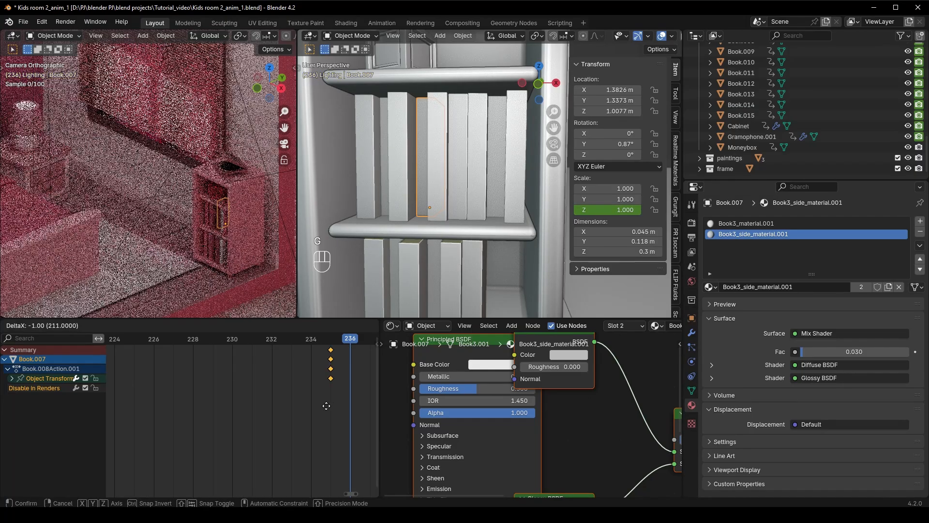
left_click(283, 407)
scroll(271, 412, "down", 5)
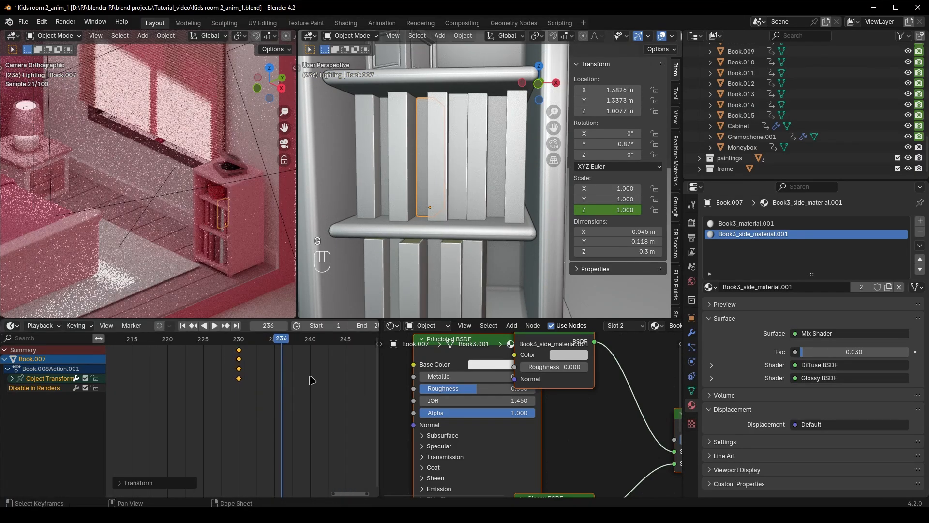
left_click(402, 155)
key("g")
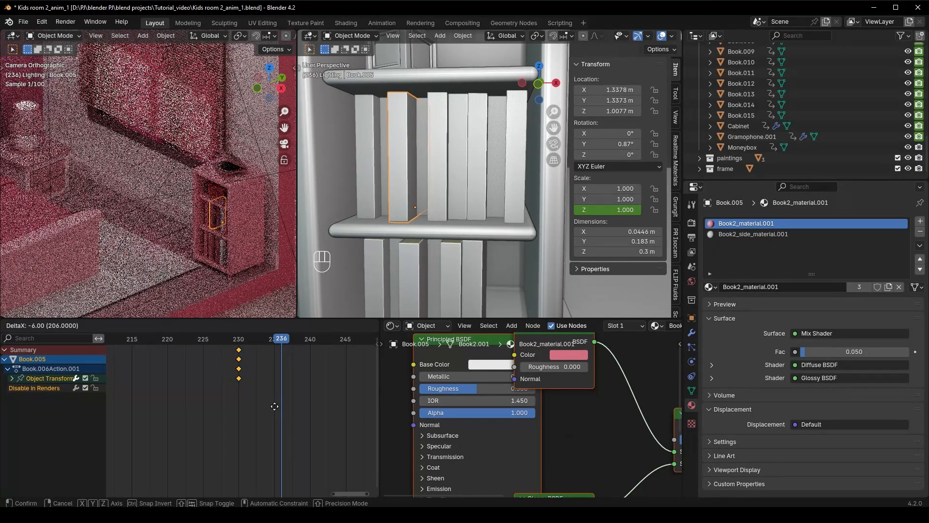
left_click(283, 411)
Shift the keyframes of Book.003 and Book.001 earlier so their growth ends at frames 228 and 227
left_click(385, 205)
key("g")
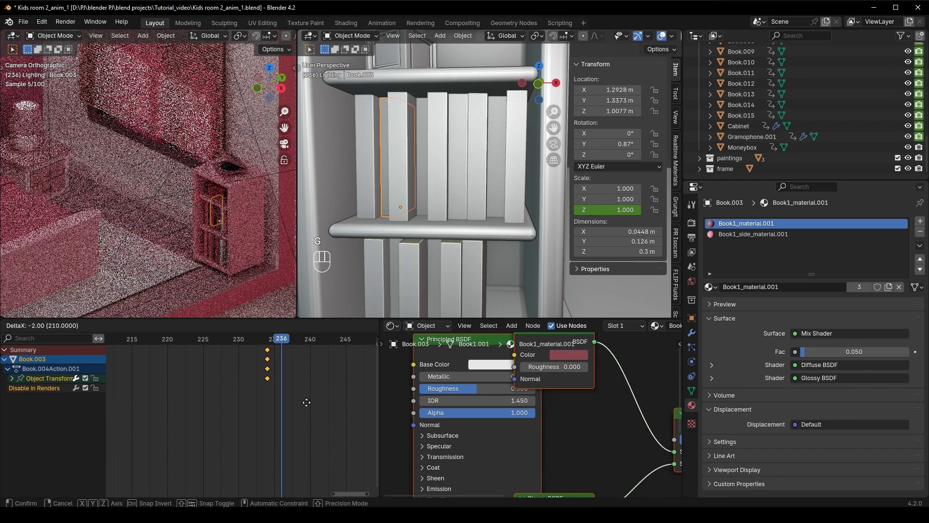
left_click(264, 395)
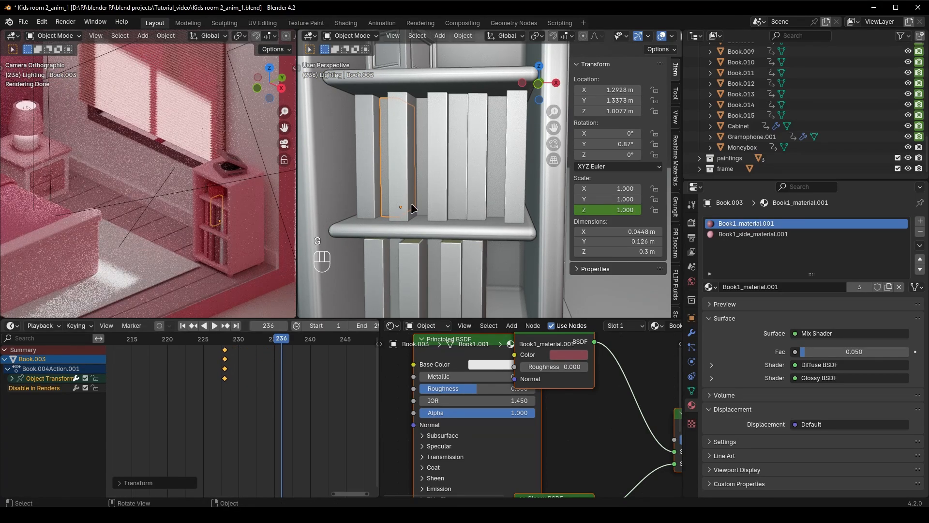
left_click(265, 390)
left_click(367, 209)
key("g")
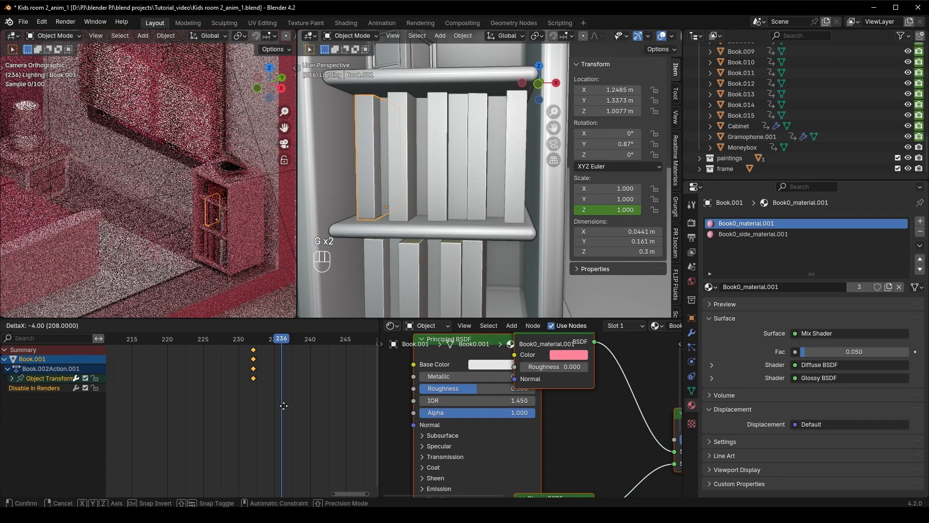
left_click(246, 400)
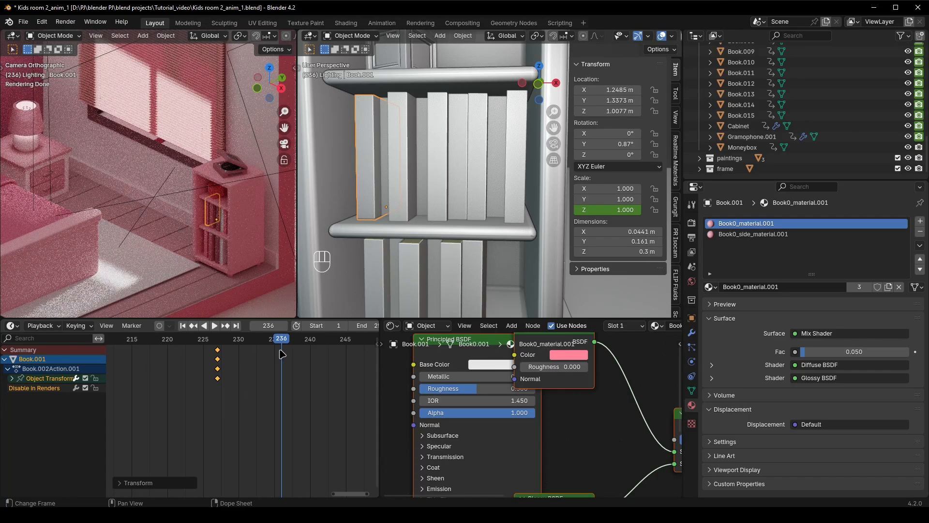
Play back the staggered growth of the middle shelf's books from about frame 214
left_click_drag(281, 354, 123, 346)
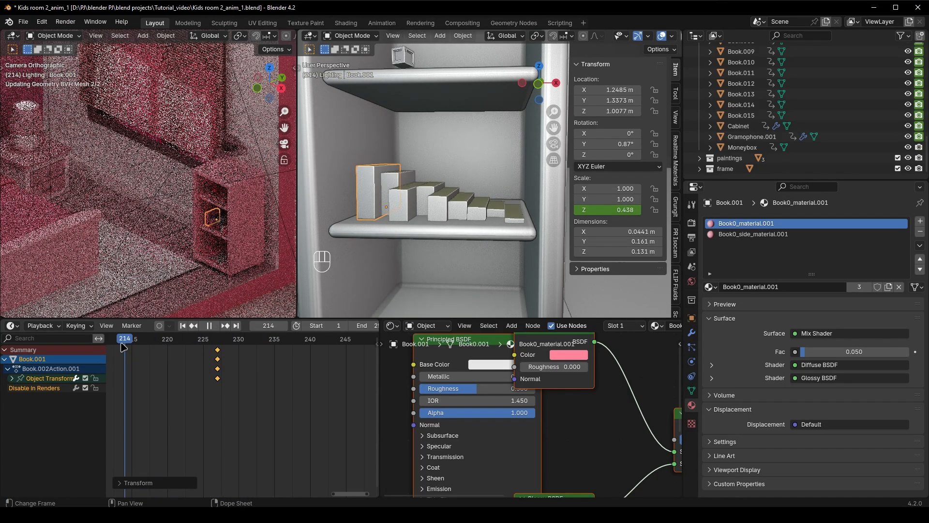
key("space")
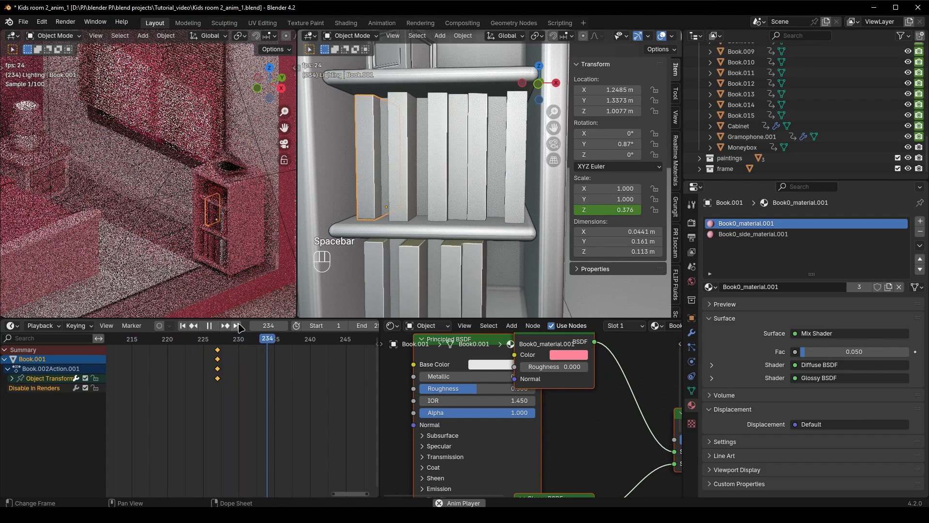
key("space")
left_click(247, 276)
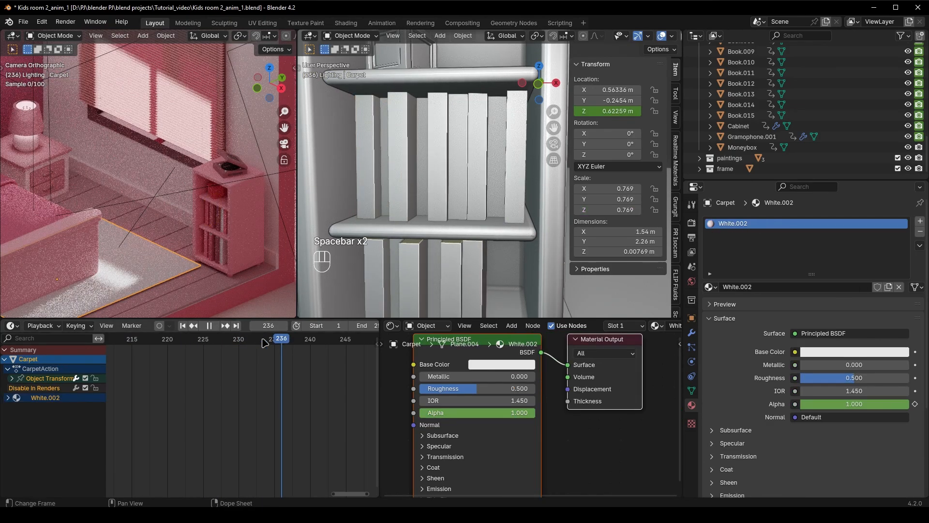
left_click_drag(262, 339, 126, 334)
key("space")
key("space")
Offset the lower shelf's keyframes: Book.008 by 2 frames earlier, Book.010 by 3 frames later and Book.012 by 4 frames later
scroll(450, 276, "down", 3)
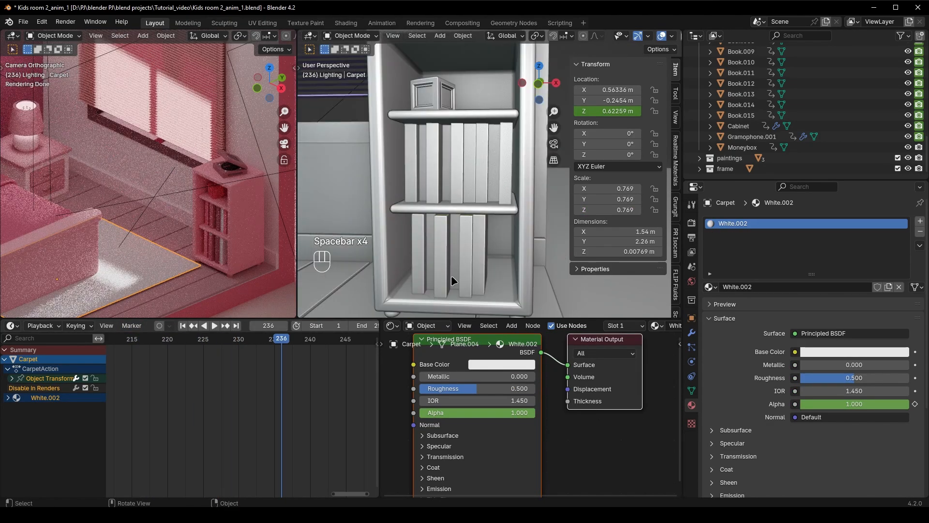
left_click(451, 278)
scroll(305, 390, "up", 1)
key("a")
key("g")
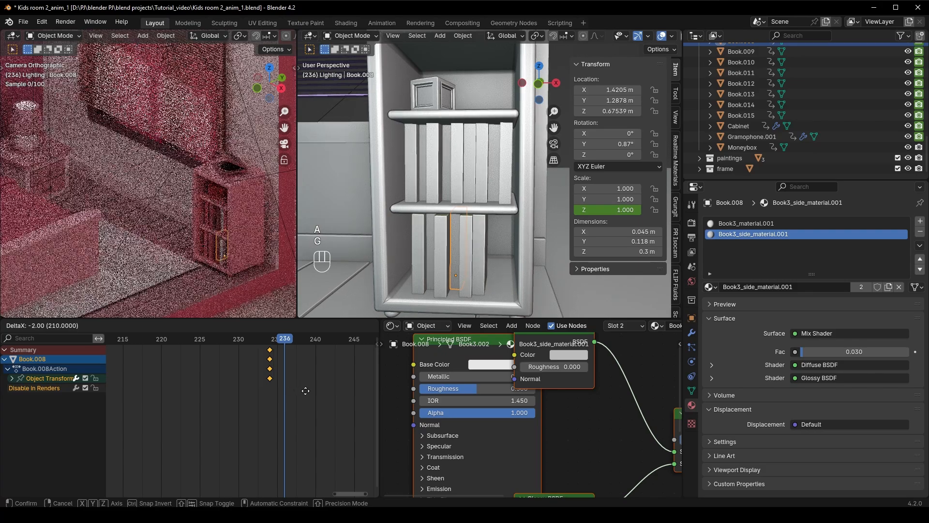
left_click(305, 390)
left_click(457, 287)
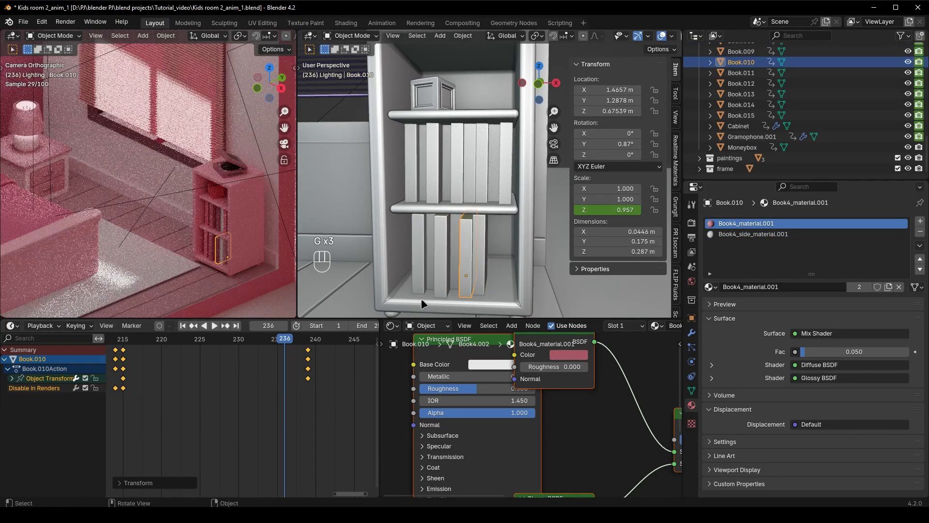
left_click(478, 278)
key("g")
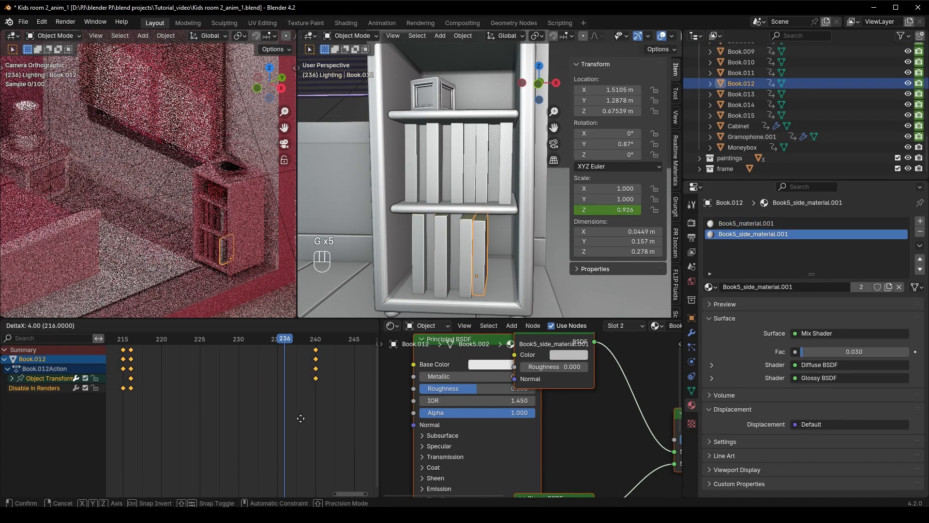
left_click(300, 418)
Play back the books' growth on both shelves, and replay the whole room animation from frame 0 in the rendered camera view
key("space")
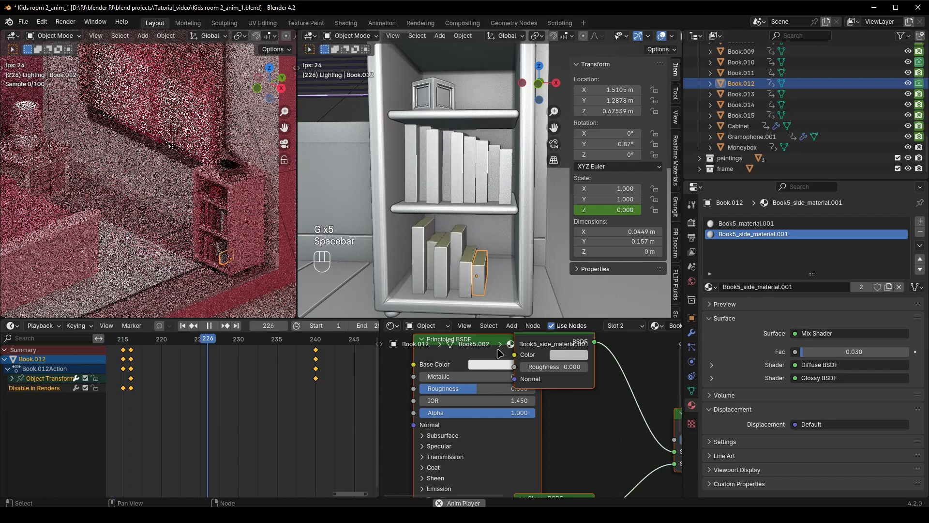
key("space")
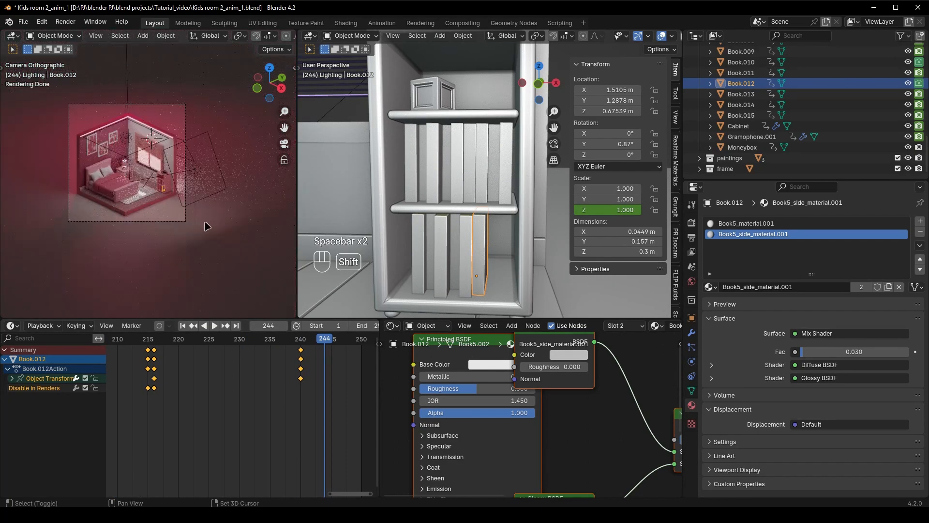
scroll(207, 227, "up", 3)
middle_click_drag(207, 227, 272, 254, "shift")
left_click_drag(316, 339, 349, 352)
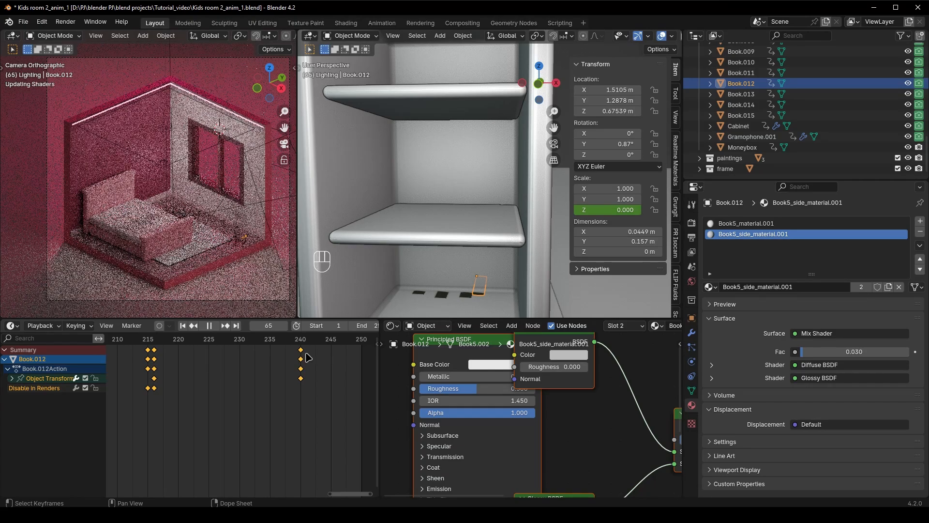
left_click_drag(119, 377, 166, 398)
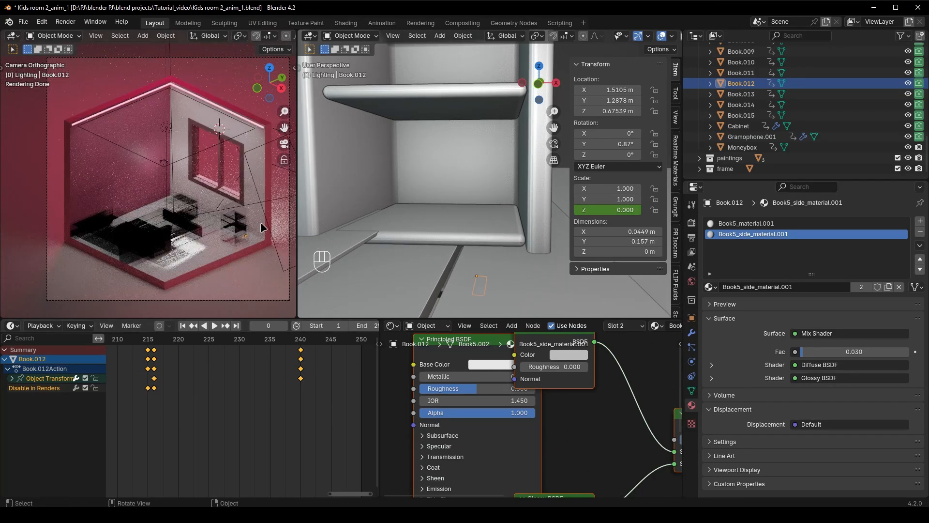
key("space")
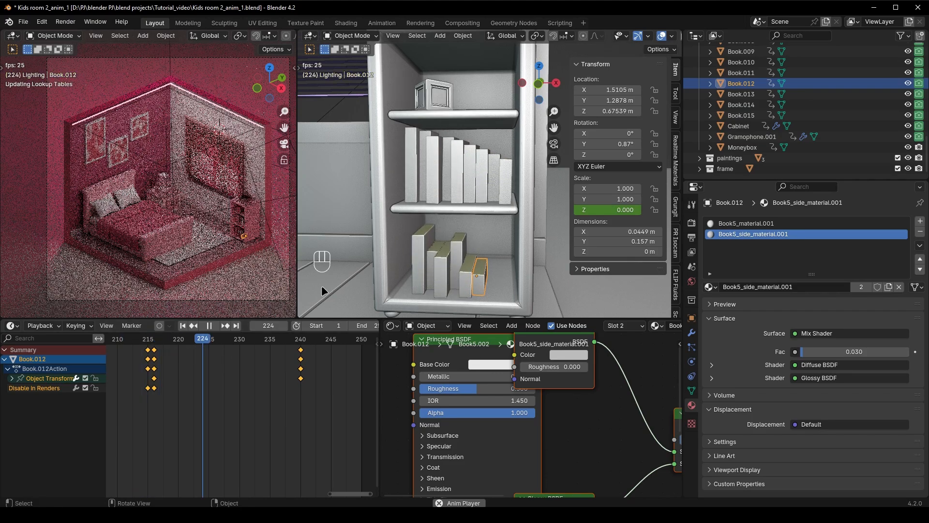
Switch the solid viewport to the camera view framing the whole room, hide its sidebar, and save the file
left_click(555, 170)
left_click(554, 144)
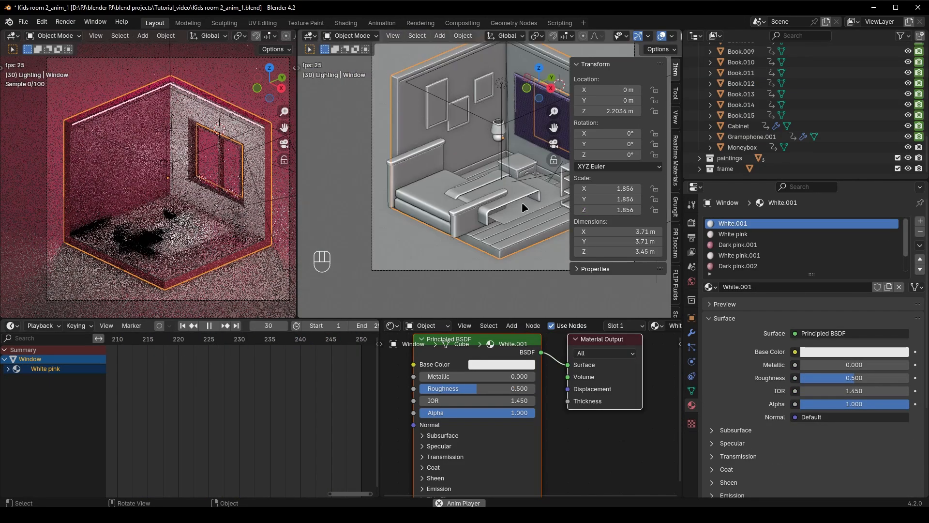
scroll(522, 201, "down", 1)
middle_click_drag(486, 221, 469, 240, "shift")
key("n")
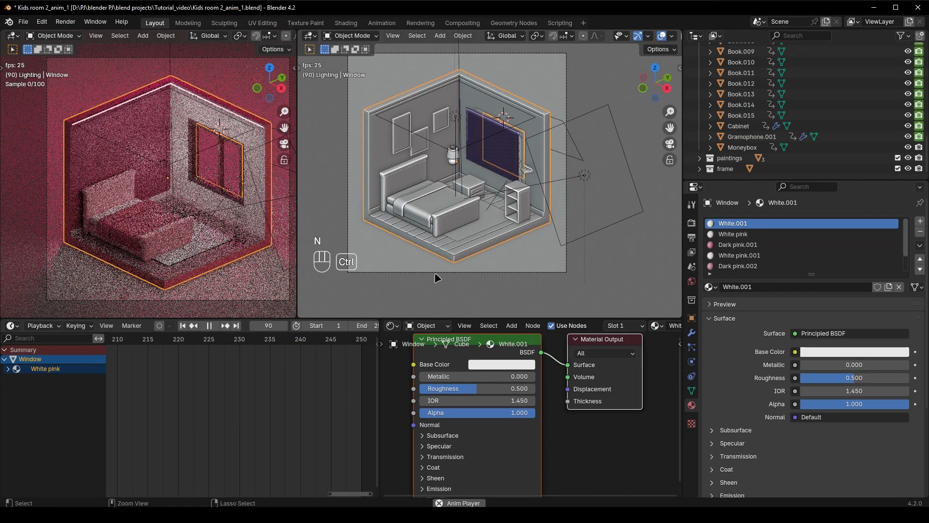
key("ctrl+s")
key("space")
Change the Shader Editor area to the Graph Editor and hide its sidebar
left_click(396, 325)
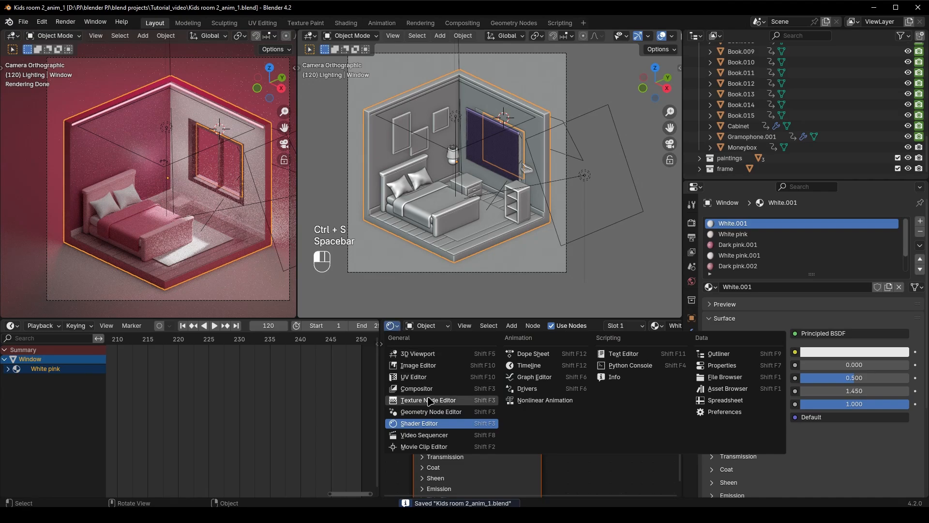
left_click(533, 377)
key("n")
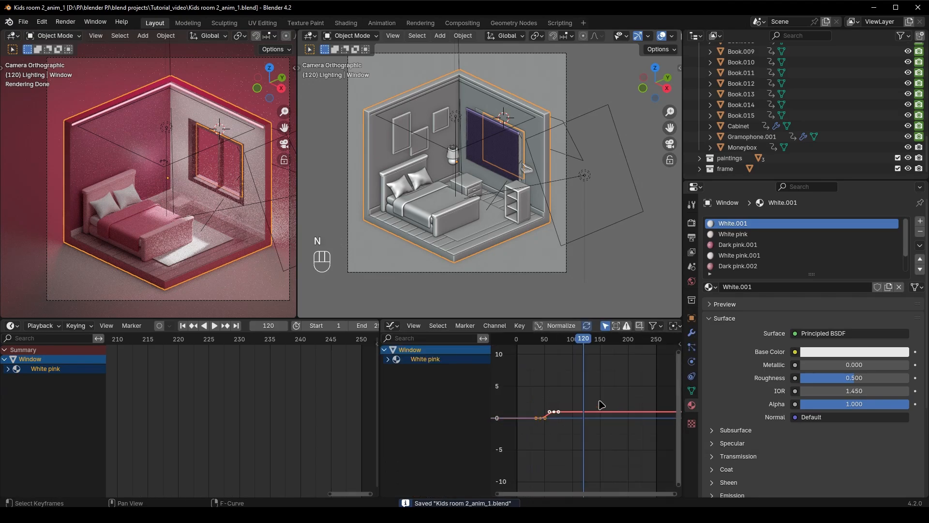
Select all objects with all their animation keyframes and scale the curve handles up along X to strengthen the easing
key("a")
key("a")
scroll(606, 452, "up", 8)
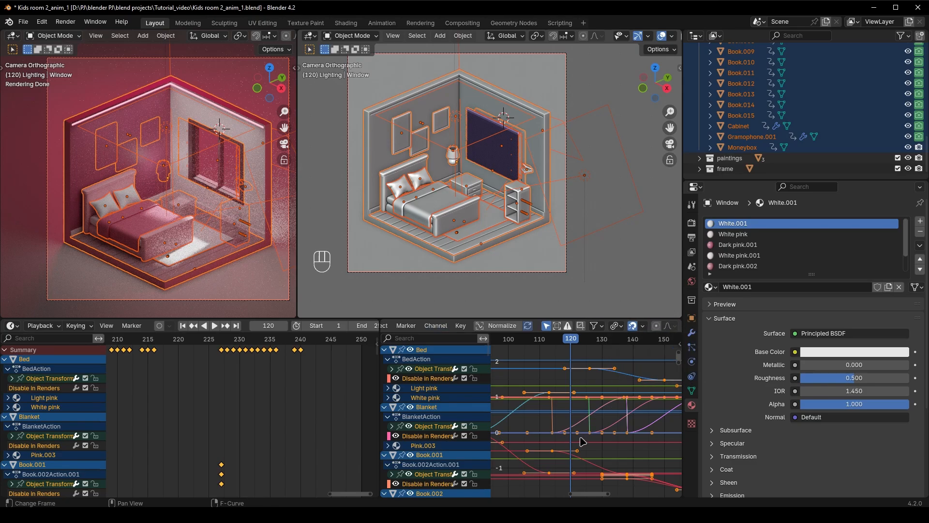
key("s")
key("x")
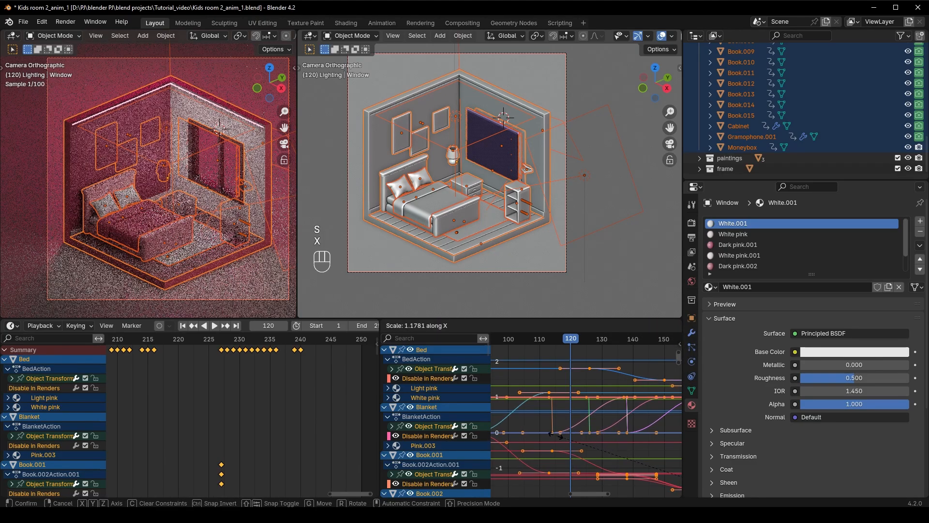
left_click(616, 440)
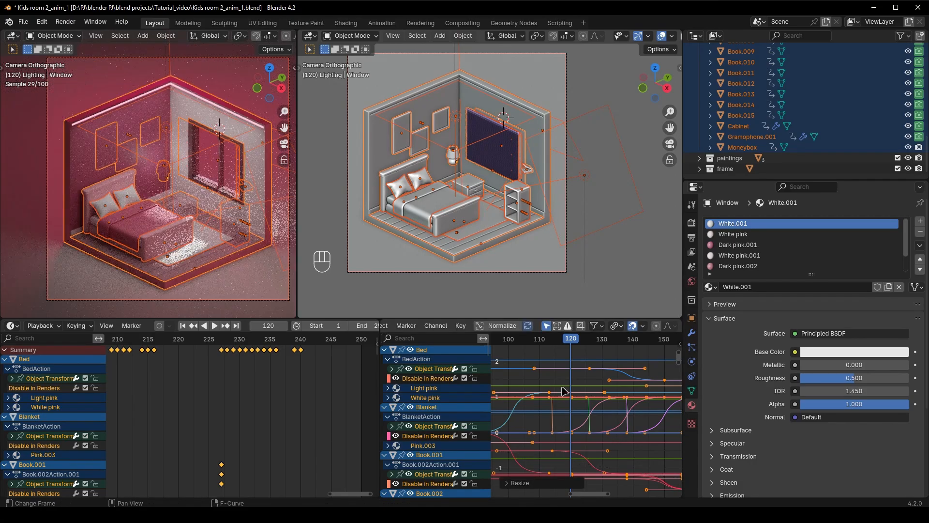
Play the room animation from frame 0 with the adjusted easing and clear the selection of all animated objects
left_click_drag(571, 340, 492, 357)
key("space")
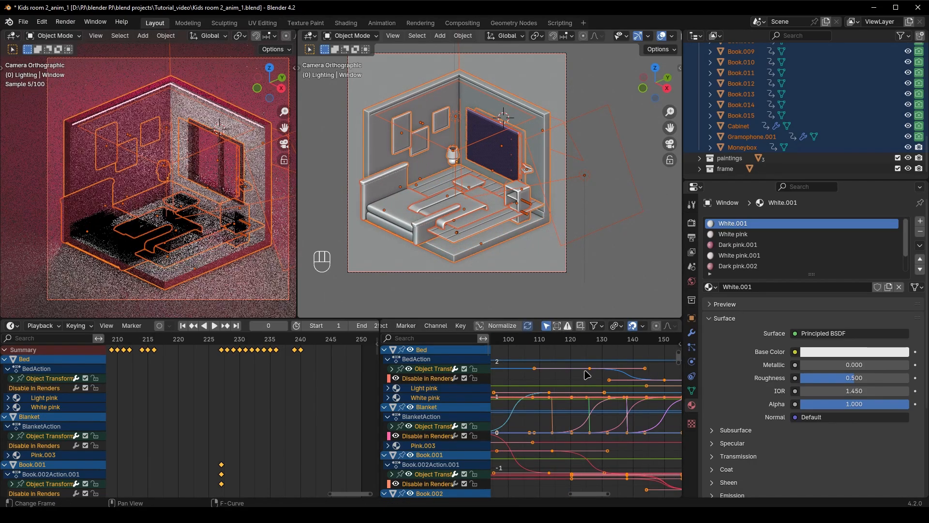
key("space")
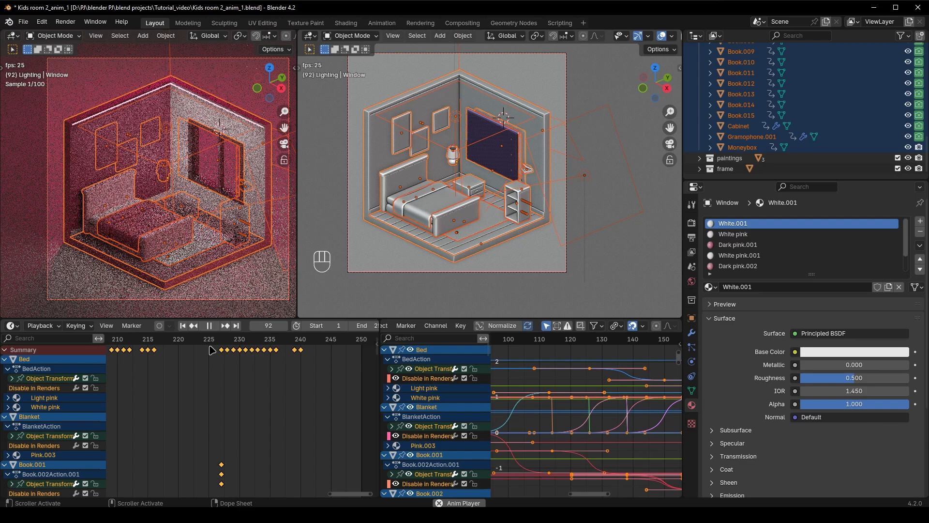
left_click(456, 288)
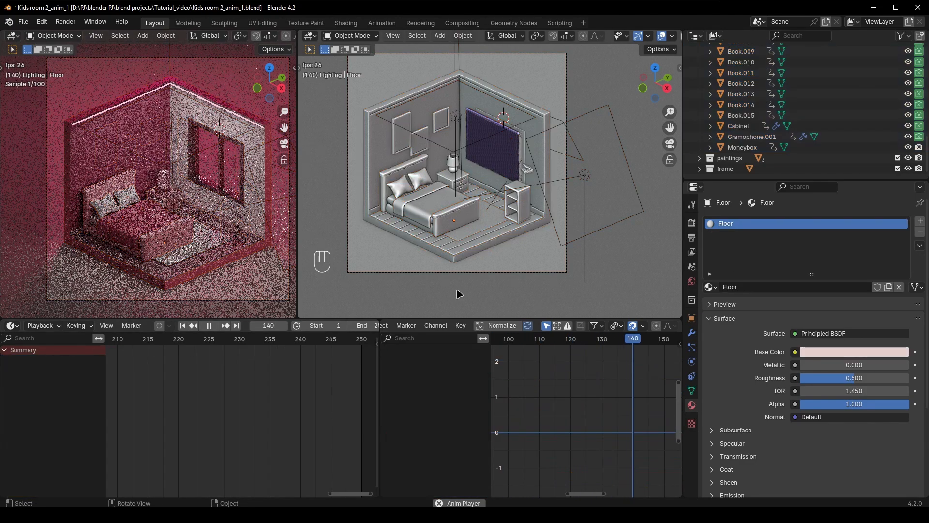